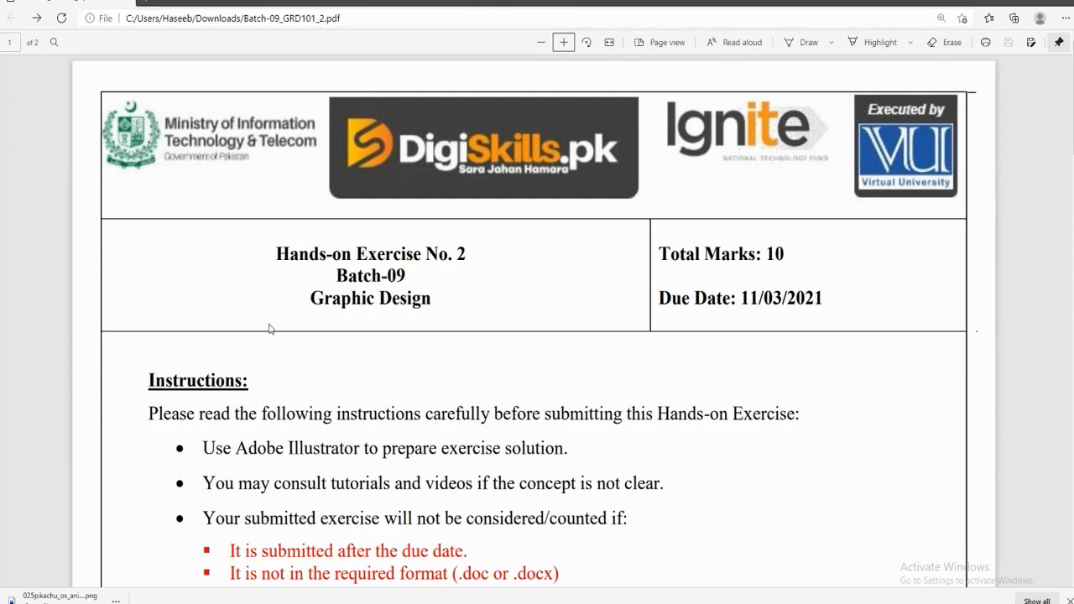
Read the exercise title and the submission instructions in Batch-09_GRD101_2.pdf.
left_click_drag(276, 246, 462, 292)
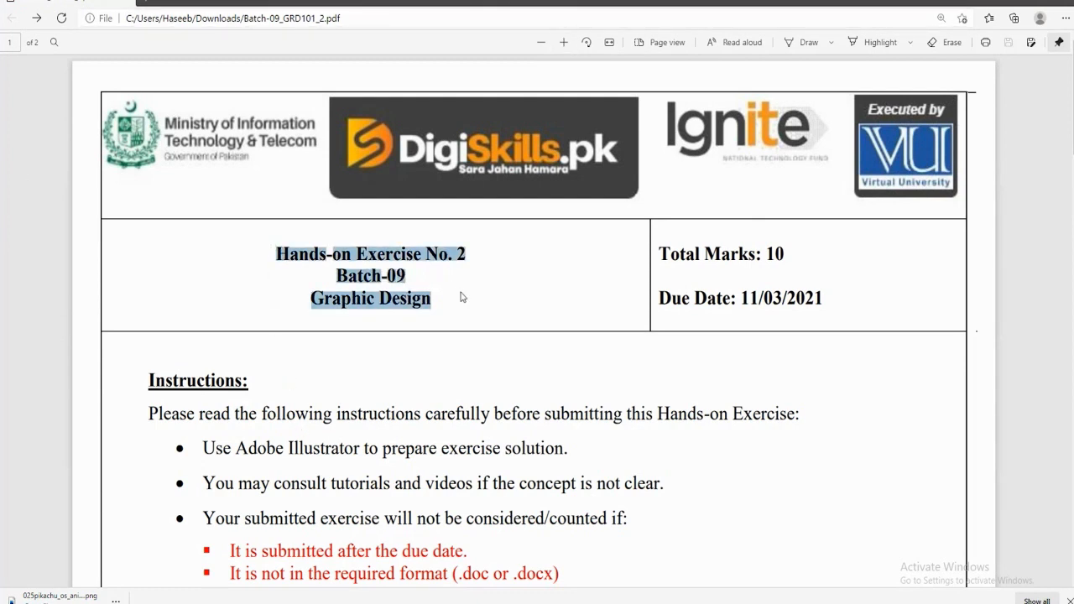
left_click(461, 297)
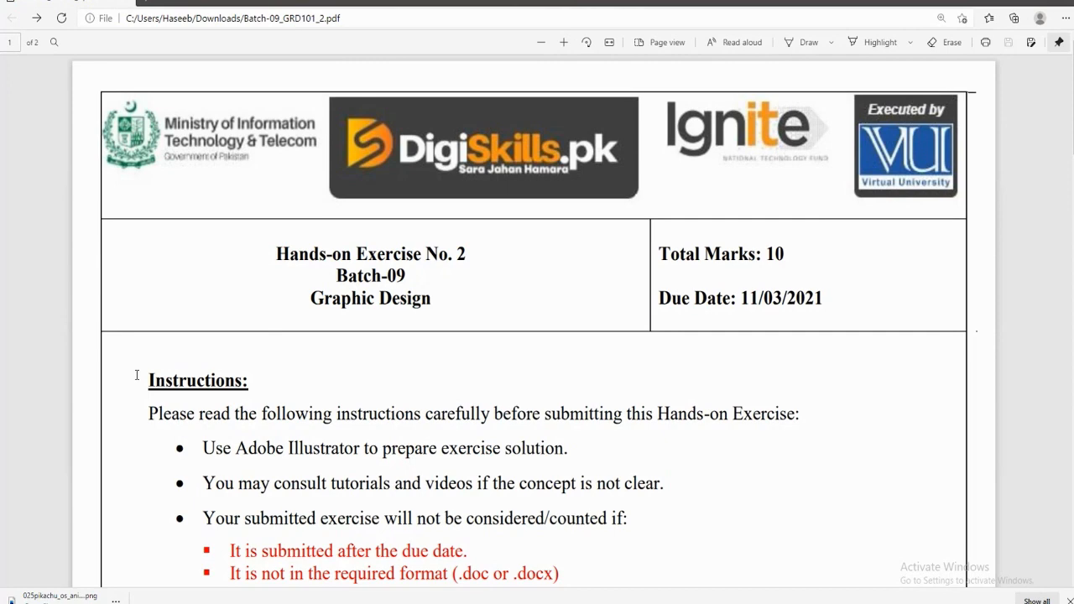
left_click_drag(205, 378, 269, 382)
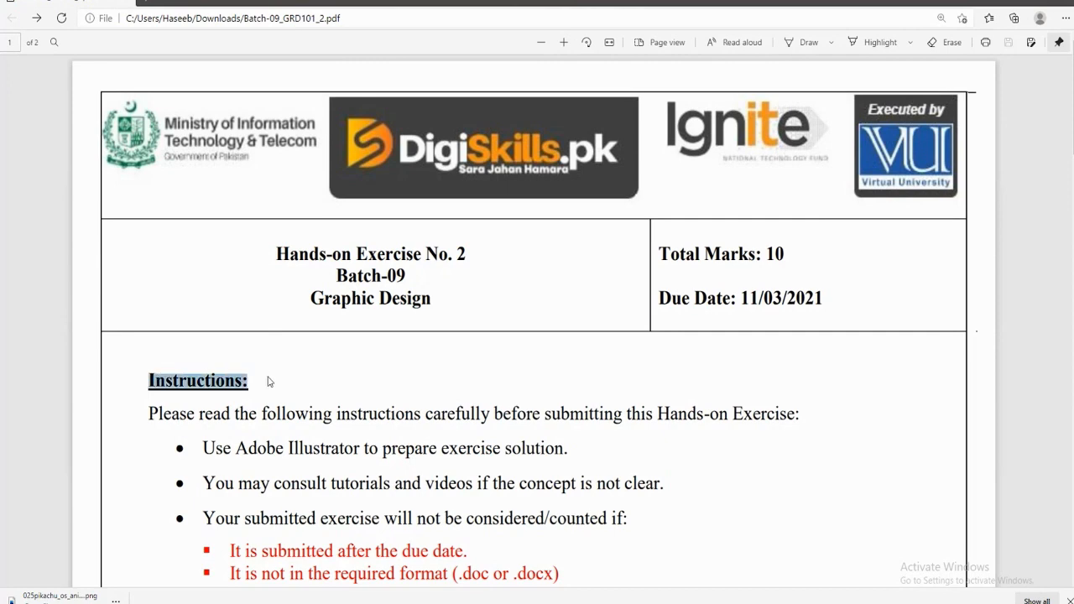
left_click(151, 421)
scroll(147, 410, "down", 3)
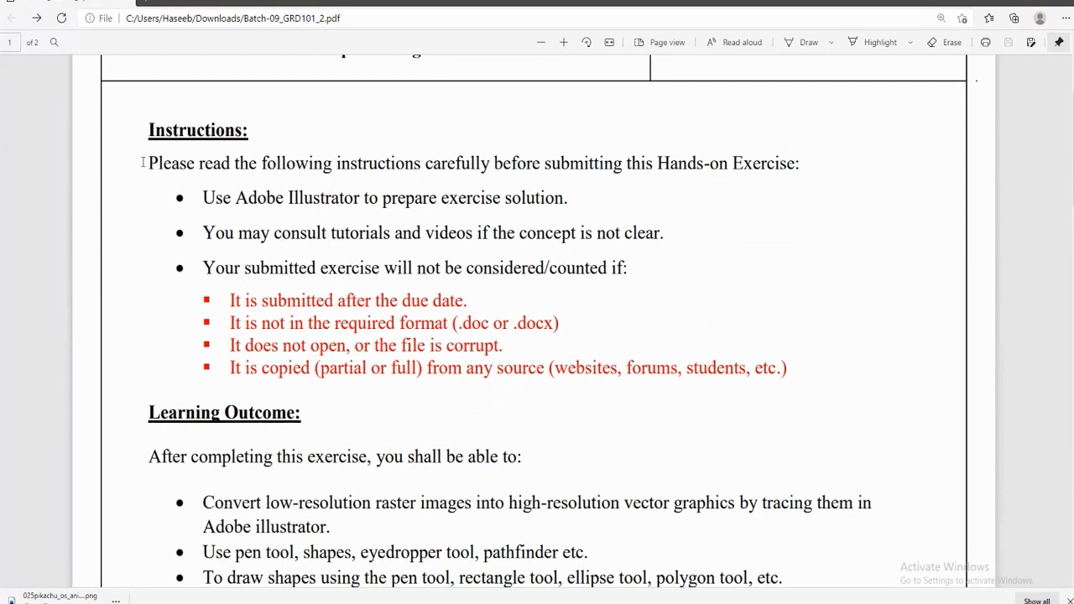
left_click_drag(142, 162, 769, 363)
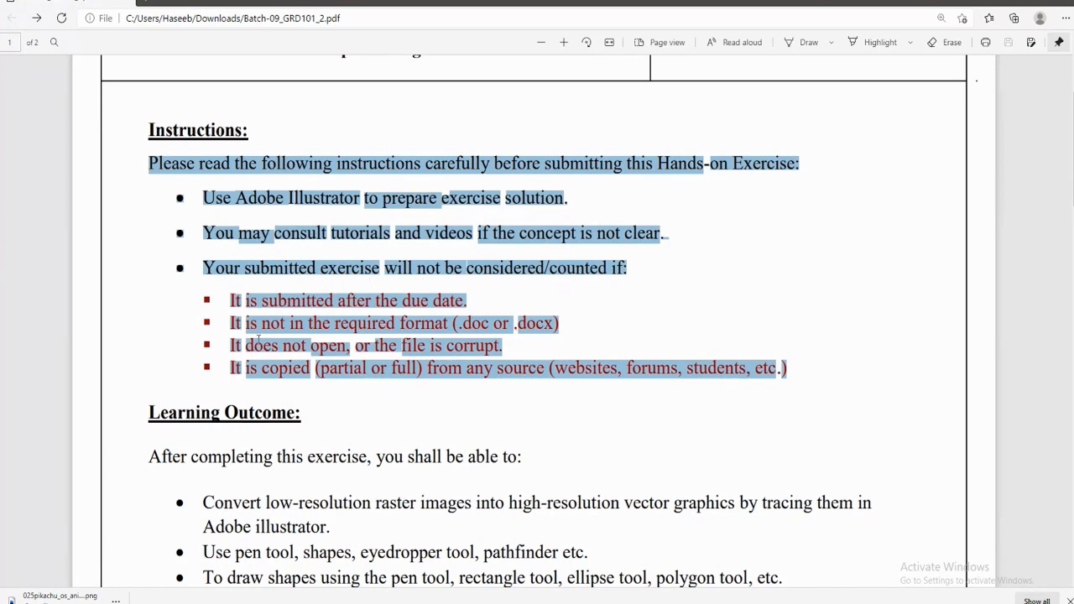
left_click(240, 316)
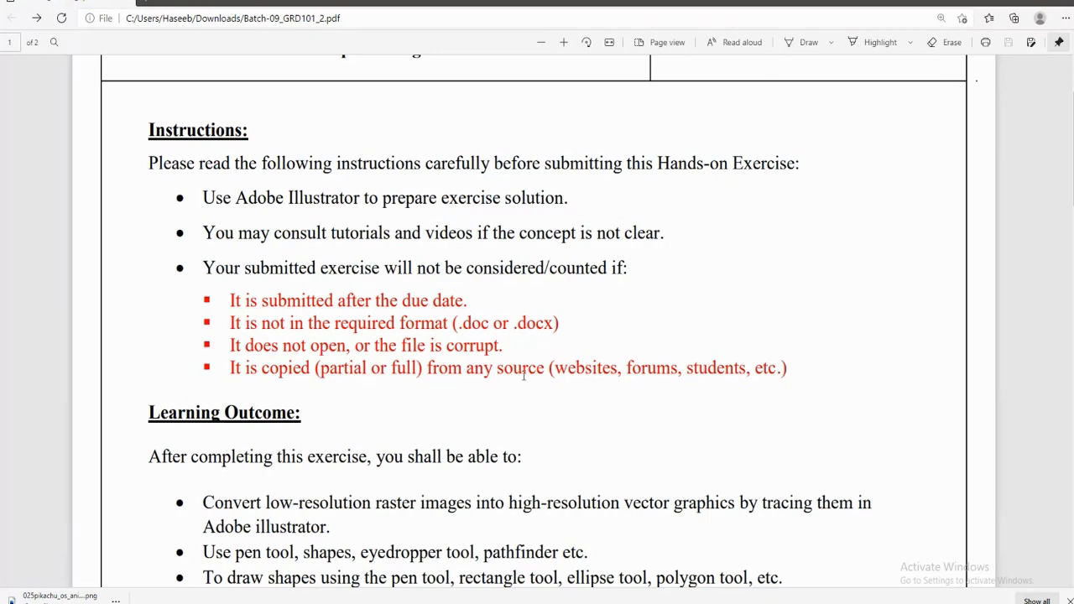
Read the exercise's Learning Outcome and Problem Statement, including the note with the image download link.
scroll(790, 379, "down", 4)
scroll(792, 378, "up", 1)
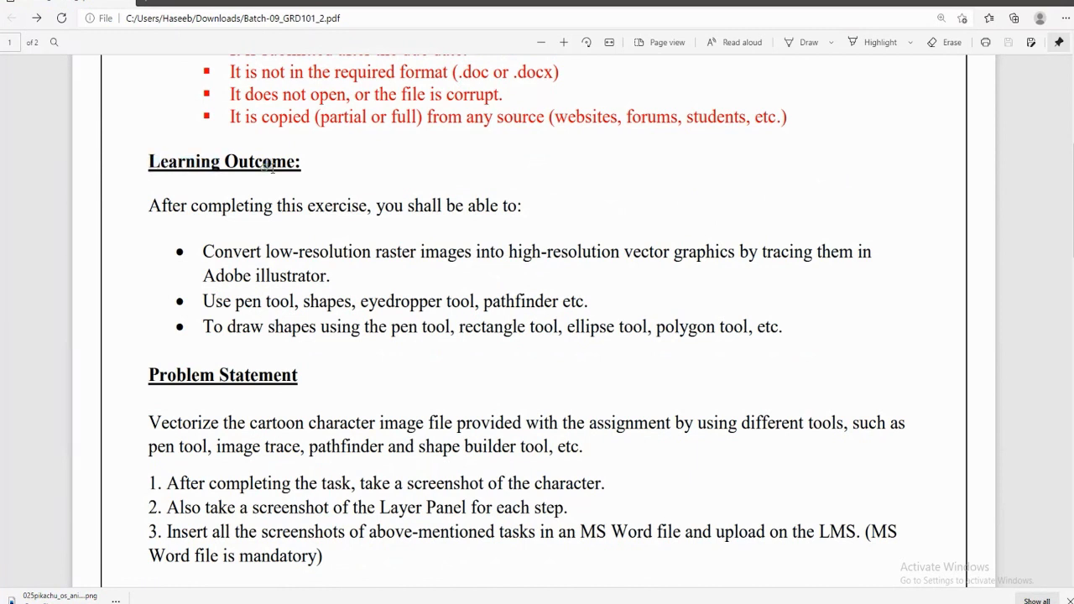
left_click_drag(148, 163, 295, 162)
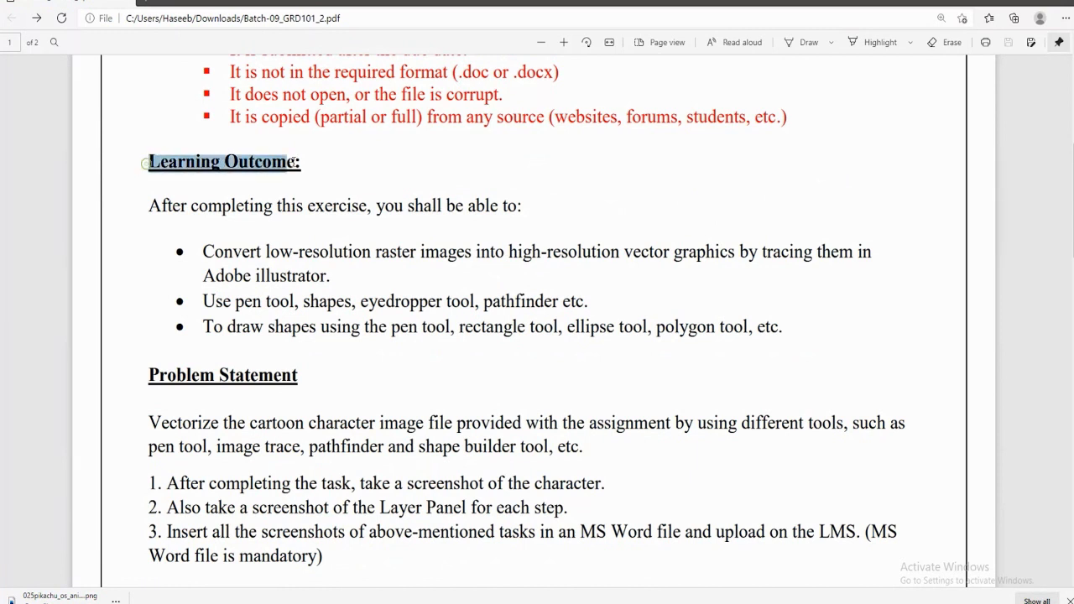
left_click(321, 167)
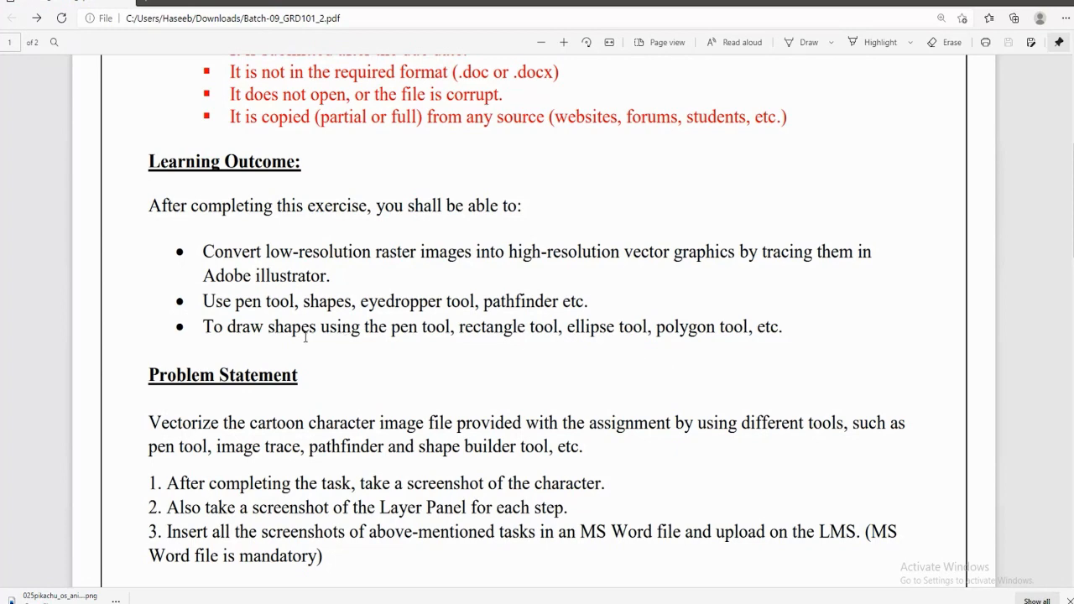
scroll(305, 336, "down", 3)
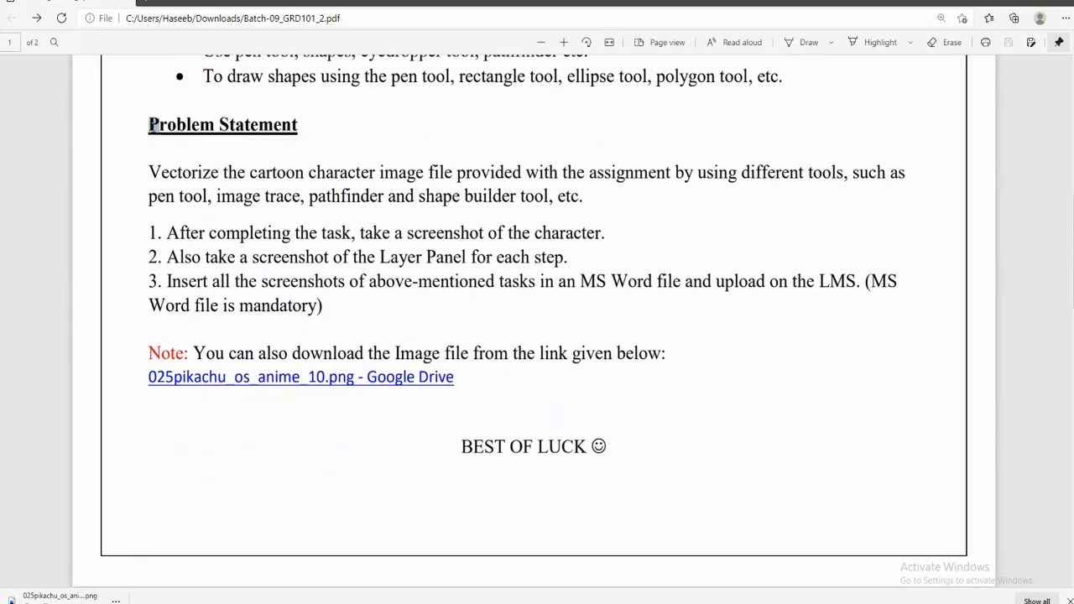
left_click_drag(153, 125, 320, 128)
left_click(216, 173)
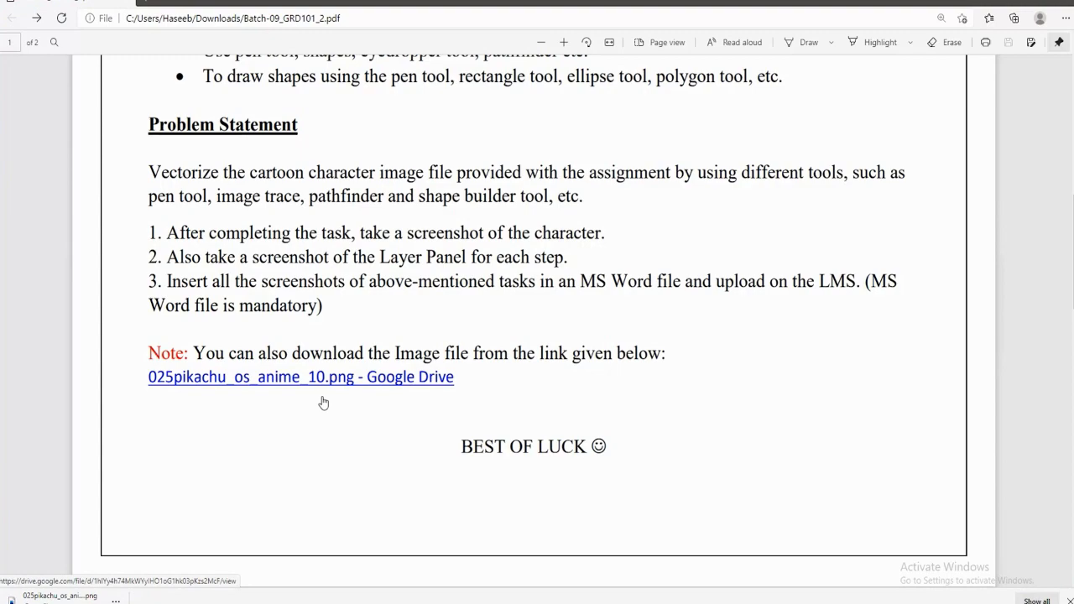
scroll(323, 403, "up", 10)
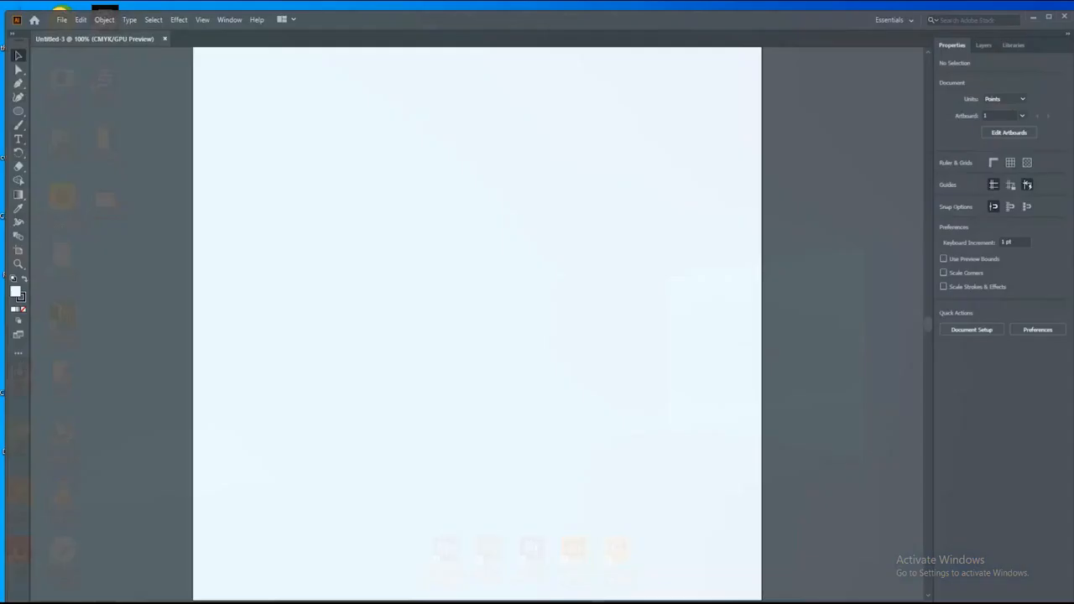
In Illustrator, bring the 025pikachu_os_anime_10.png image into the Untitled-3 document and scale it down to about 650 by 639 pt.
left_click(55, 10)
left_click(76, 49)
left_click(445, 290)
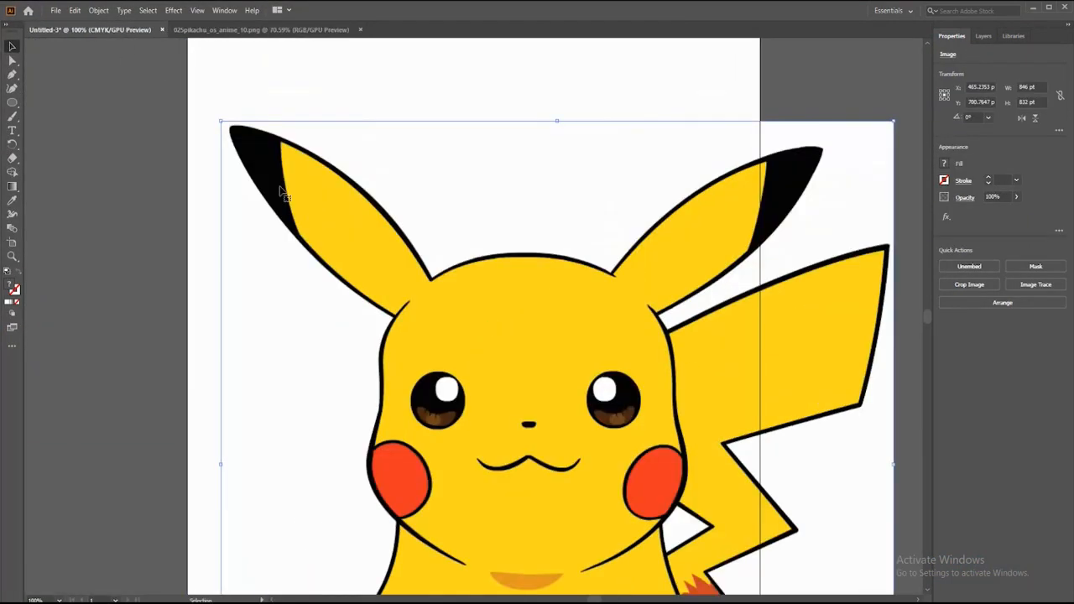
left_click_drag(227, 126, 376, 231)
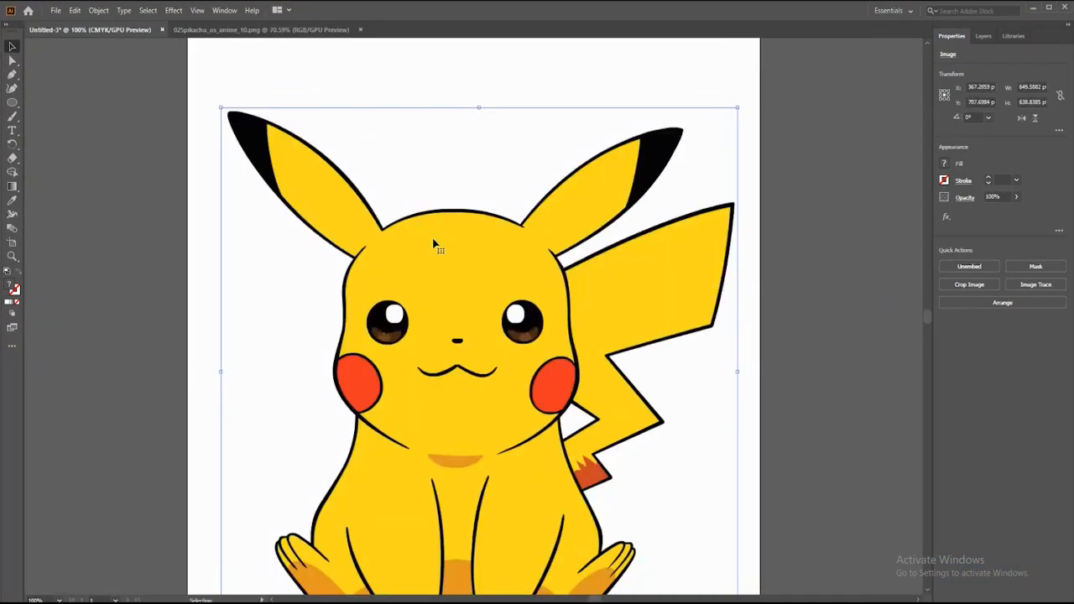
left_click(801, 292)
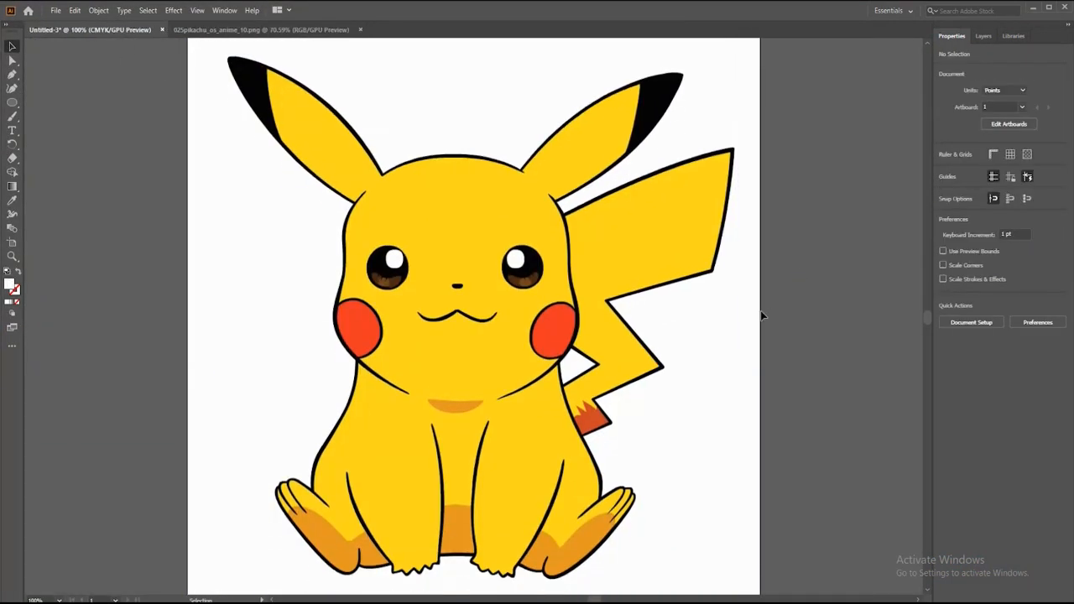
Set up the Pen tool with no fill and a red 3 pt stroke.
left_click(17, 302)
left_click(532, 163)
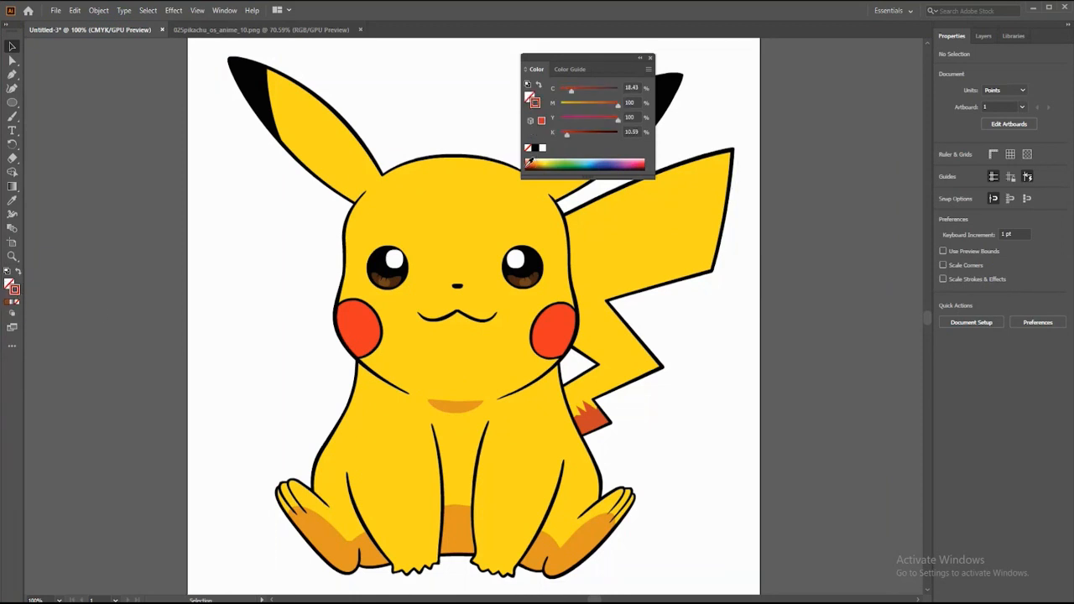
left_click(650, 58)
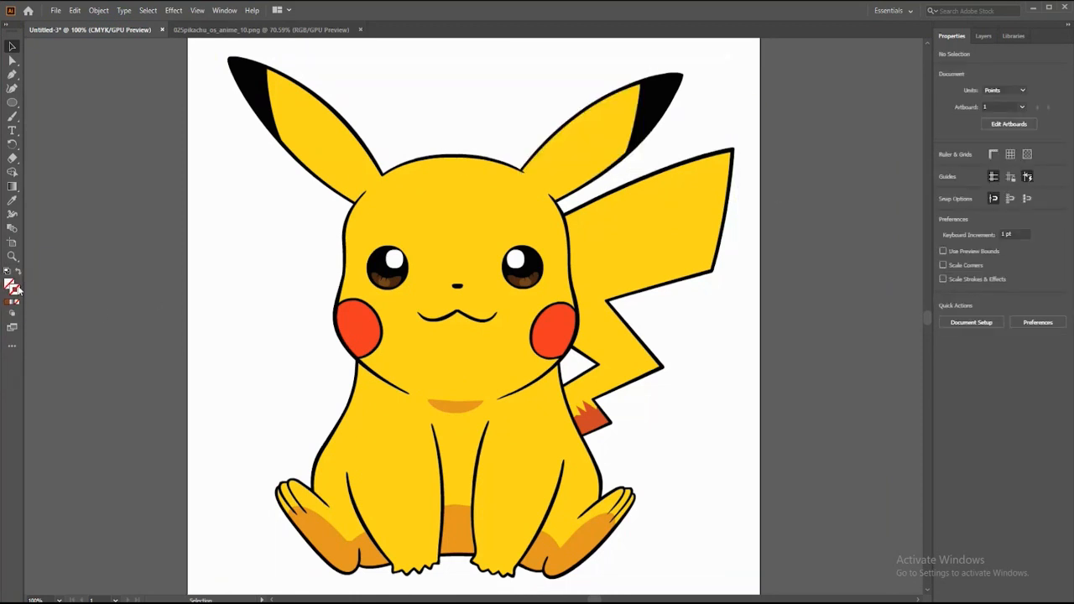
double_click(11, 287)
left_click(846, 270)
key("p")
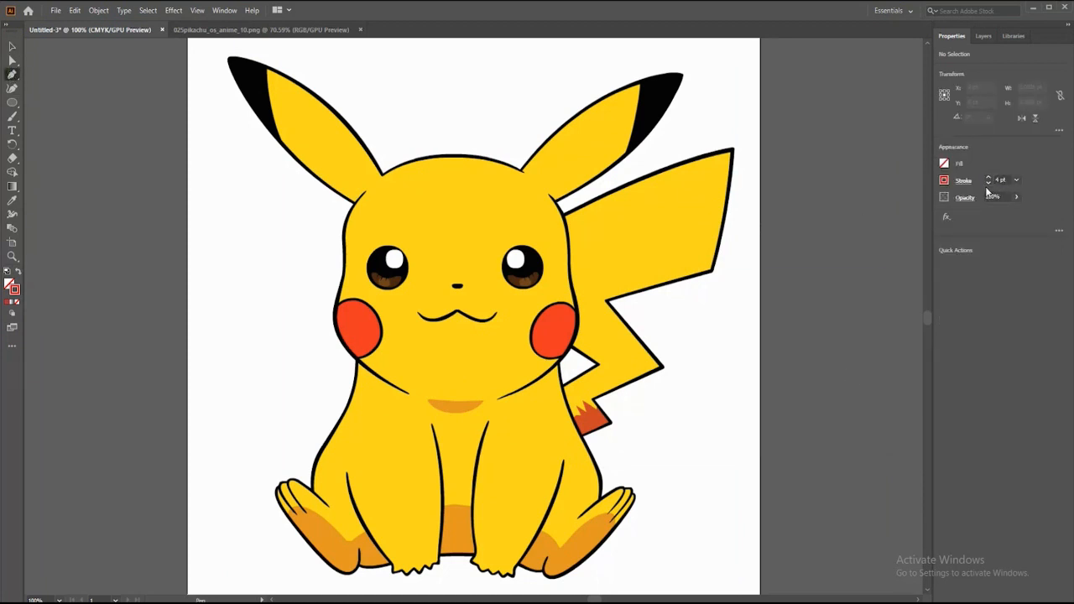
scroll(403, 191, "up", 1)
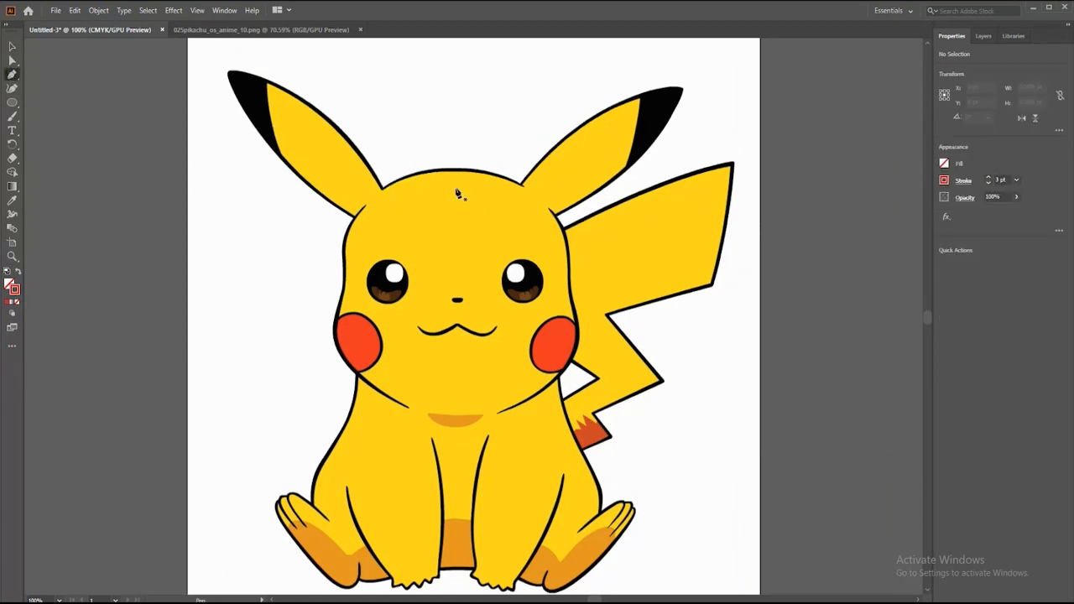
Trace the top of Pikachu's head and the whole left ear down to the side of the head with the Pen tool.
key("ctrl+equal")
key("ctrl+equal")
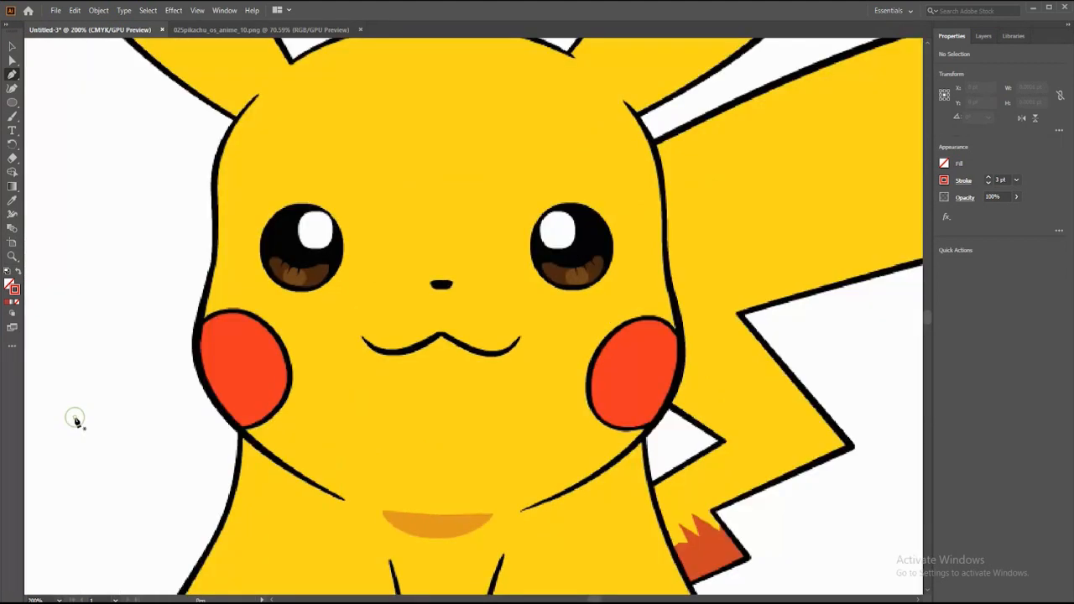
scroll(187, 480, "up", 5)
scroll(188, 479, "left", 3)
left_click(736, 294)
left_click_drag(456, 299, 319, 386)
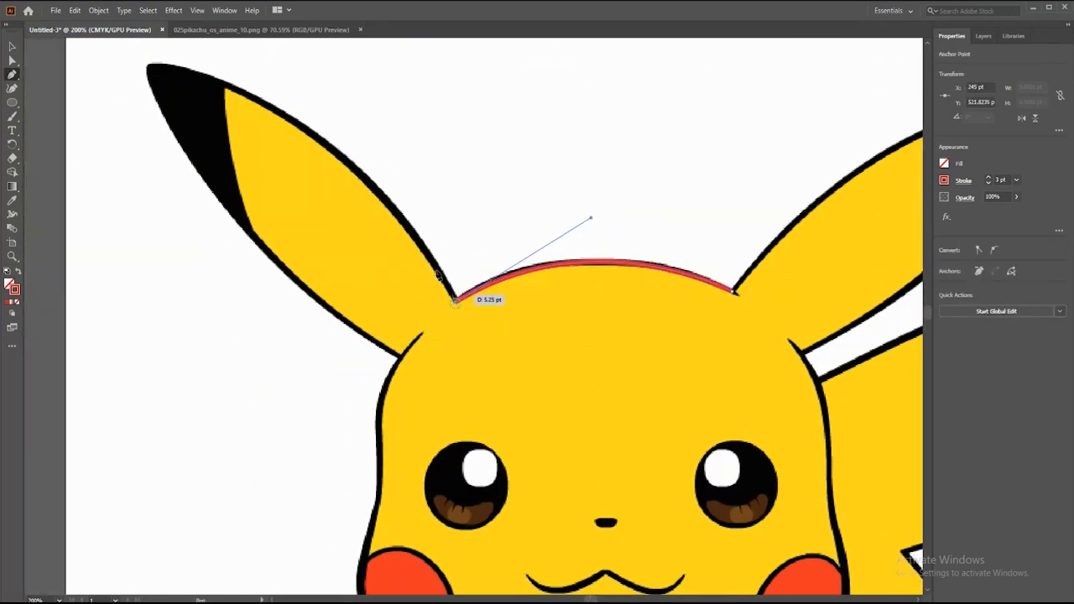
left_click_drag(150, 65, 126, 67)
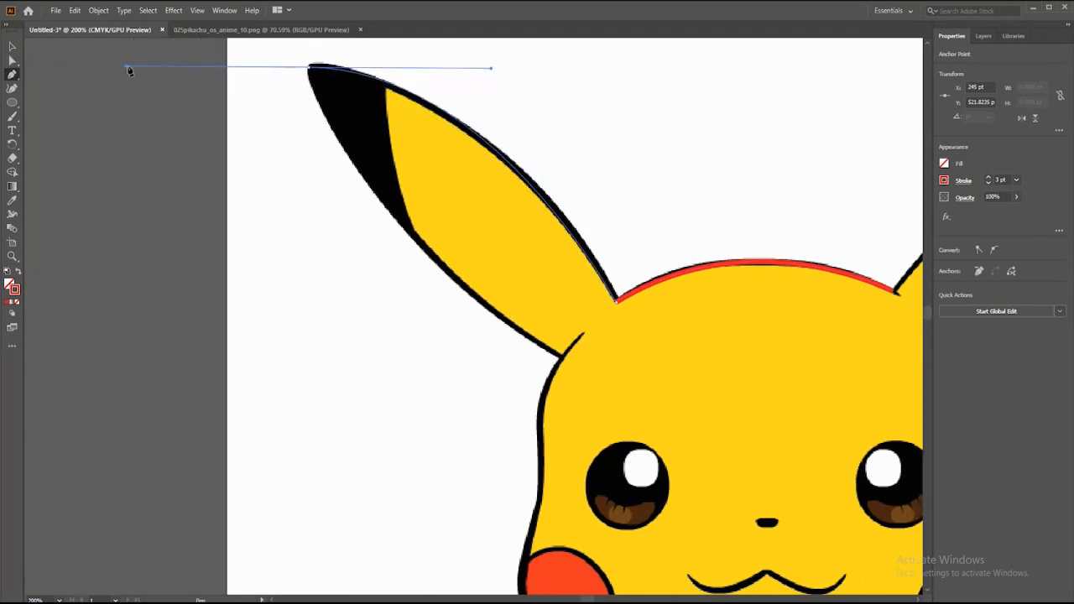
left_click_drag(561, 356, 792, 515)
left_click(561, 357)
Continue the outline down the left side of the face and around the cheek to where the neck begins.
left_click(541, 428)
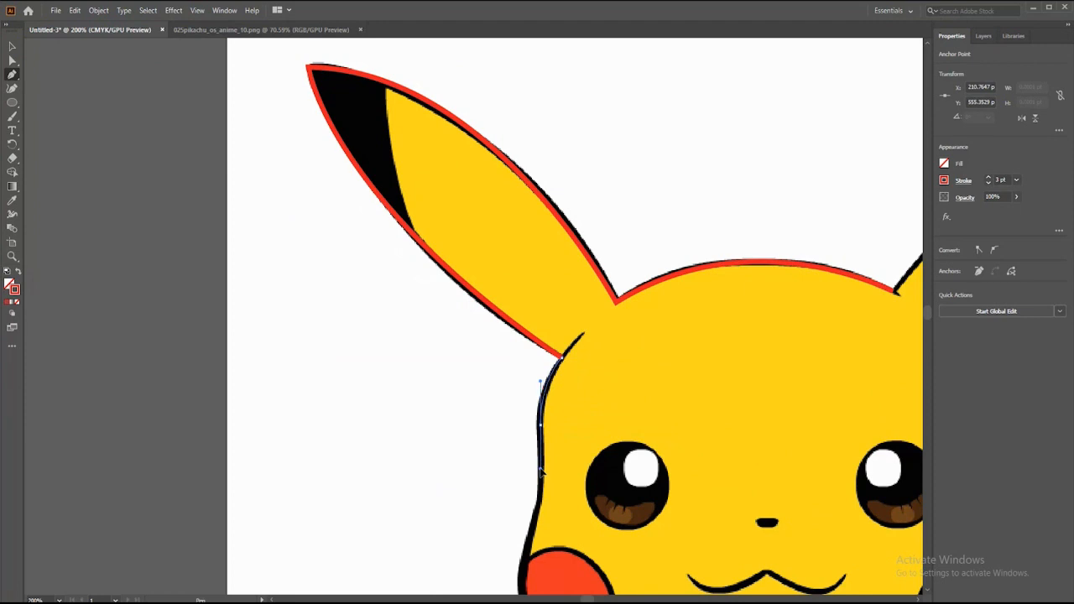
left_click(538, 506)
scroll(619, 479, "down", 2)
scroll(618, 479, "down", 3)
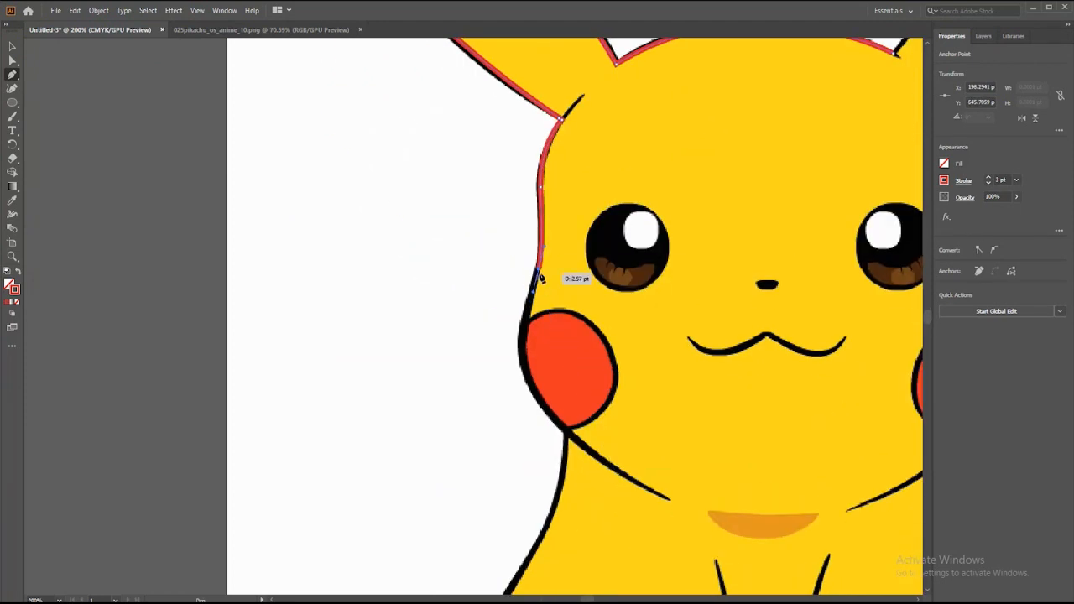
left_click_drag(538, 403, 579, 449)
left_click(539, 404)
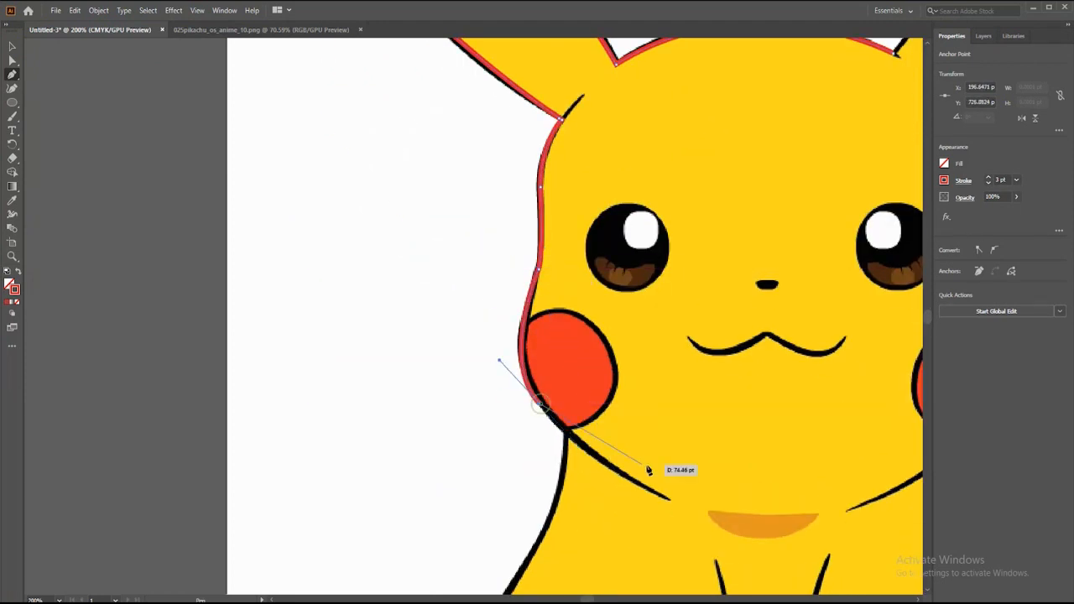
left_click(567, 431)
Continue the outline from the neck along the left side of the body to the top of the left foot.
scroll(568, 433, "down", 4)
left_click(550, 311)
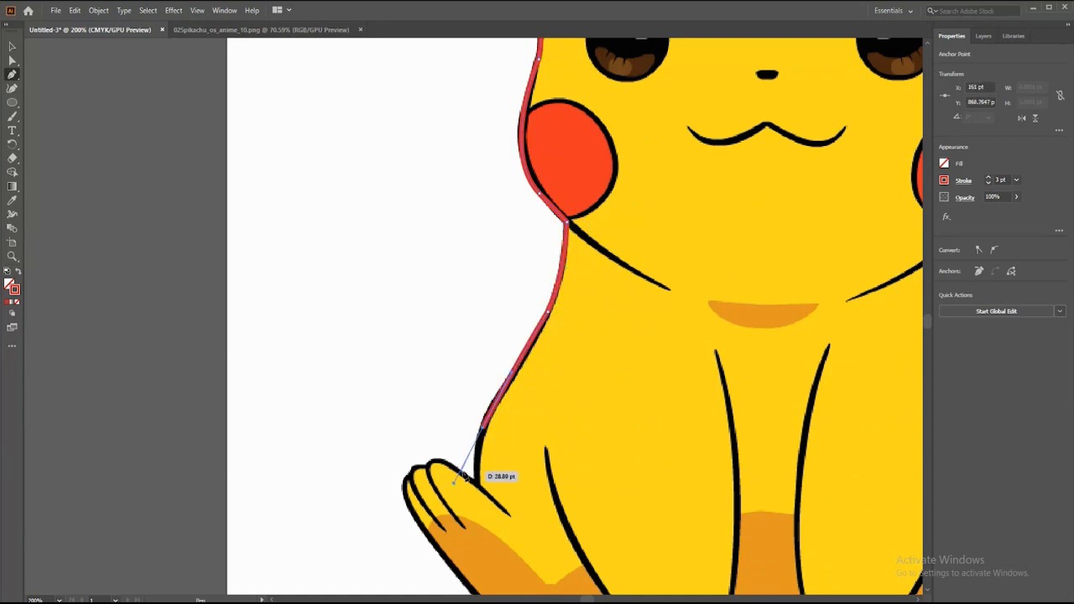
left_click(517, 369)
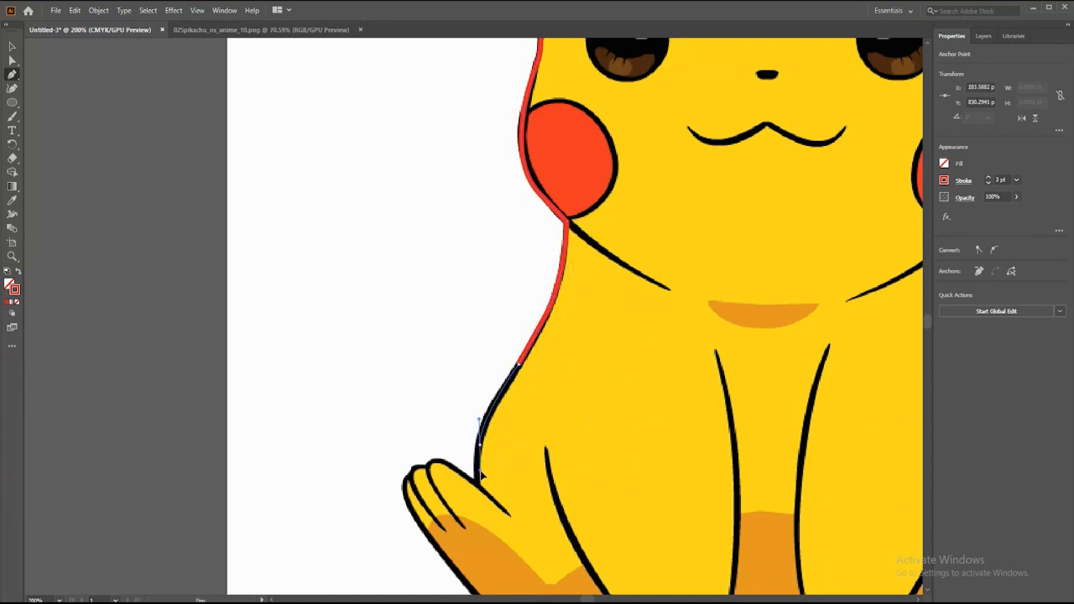
left_click(479, 444)
left_click(479, 486)
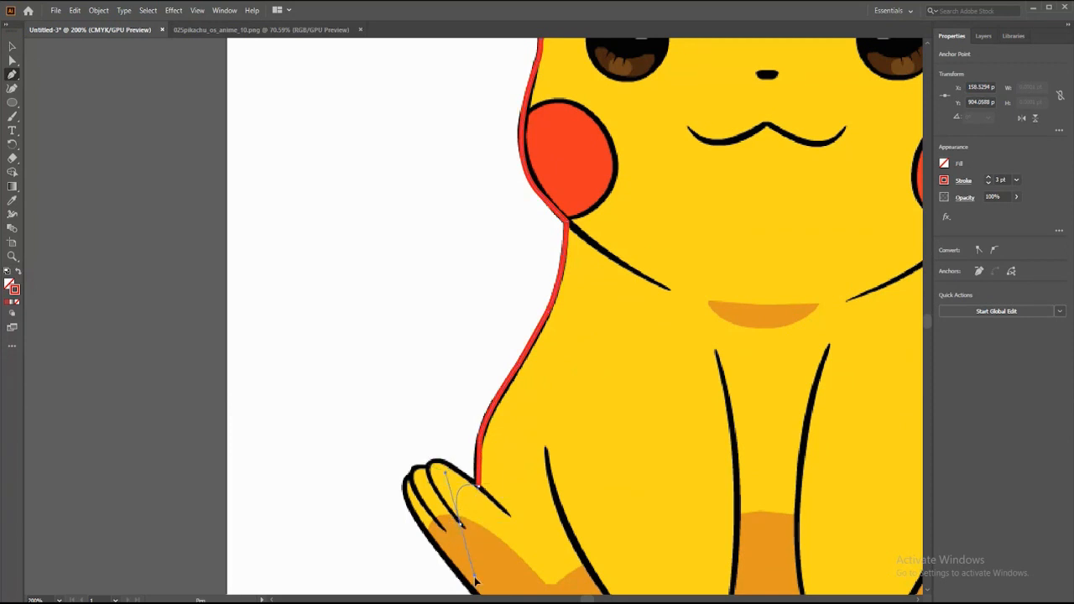
Trace the outline around the three toes of the left foot.
scroll(445, 479, "down", 5)
left_click_drag(413, 223, 380, 170)
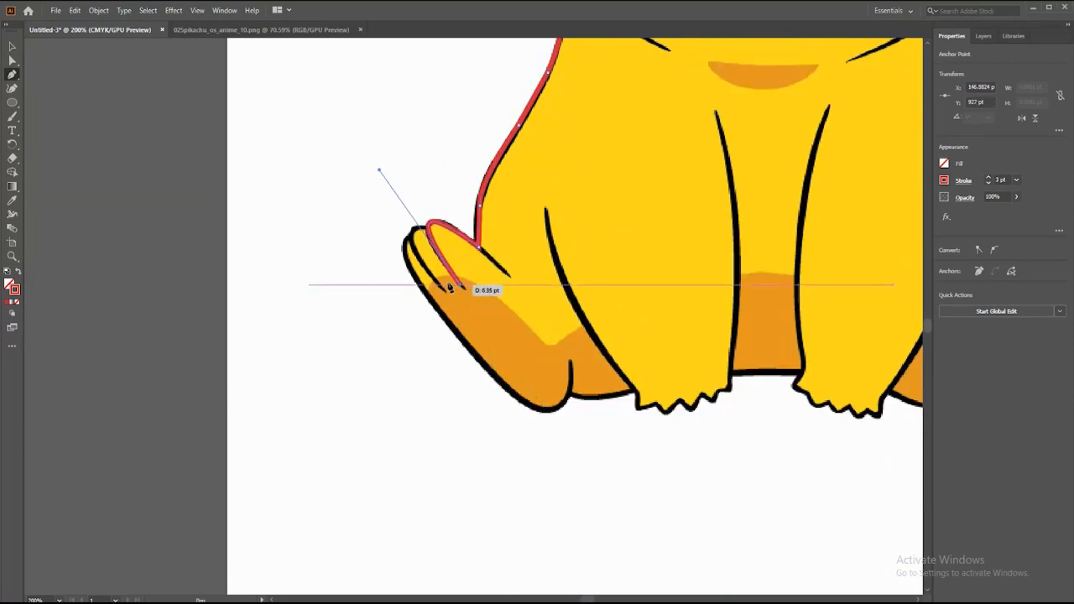
left_click_drag(442, 294, 464, 289)
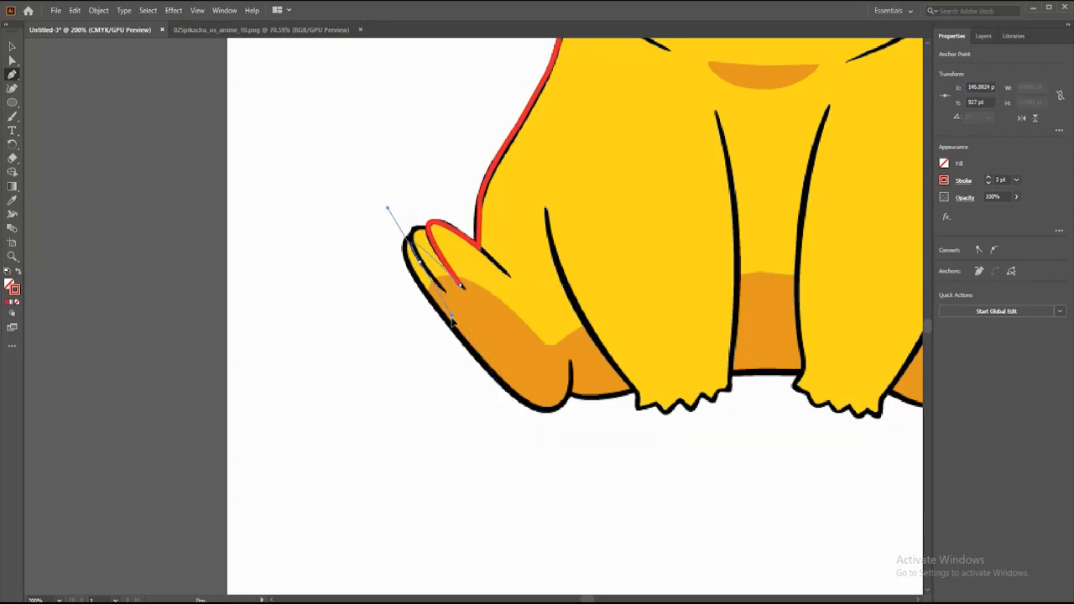
left_click_drag(419, 261, 448, 353)
left_click_drag(415, 285, 444, 360)
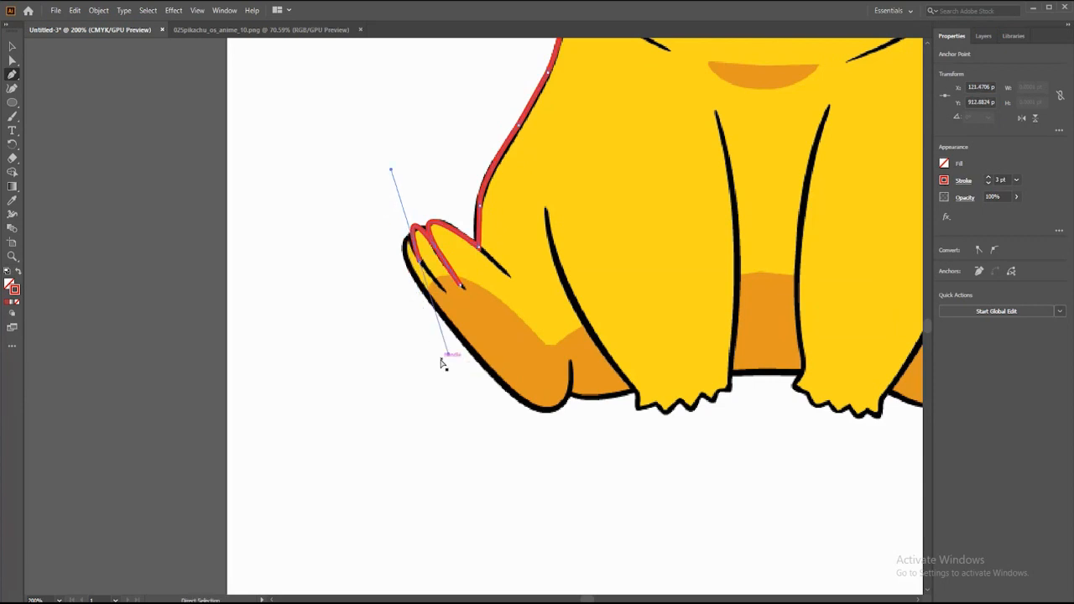
key("ctrl+z")
mouse_move(442, 259)
left_mouse_down()
mouse_move(482, 340)
mouse_move(424, 252)
mouse_move(448, 341)
mouse_move(420, 277)
mouse_move(446, 355)
mouse_move(424, 280)
left_mouse_up()
Continue the outline along the left foot's sole and heel to the outer corner of the left front paw.
left_click_drag(492, 372, 493, 375)
left_click_drag(570, 398, 595, 345)
mouse_move(636, 392)
left_mouse_down()
mouse_move(665, 369)
mouse_move(694, 382)
mouse_move(638, 393)
left_mouse_up()
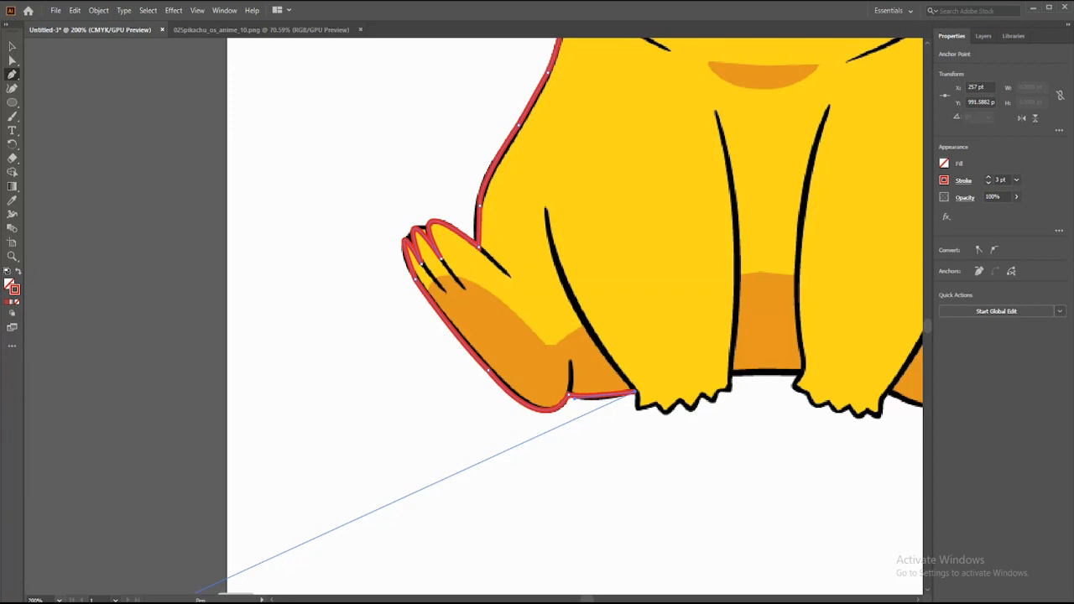
Trace the jagged lower edge of the left front paw with short straight segments.
key("ctrl+plus")
scroll(510, 413, "up", 2)
left_click_drag(475, 412, 510, 409)
left_click(506, 406)
left_click(516, 420)
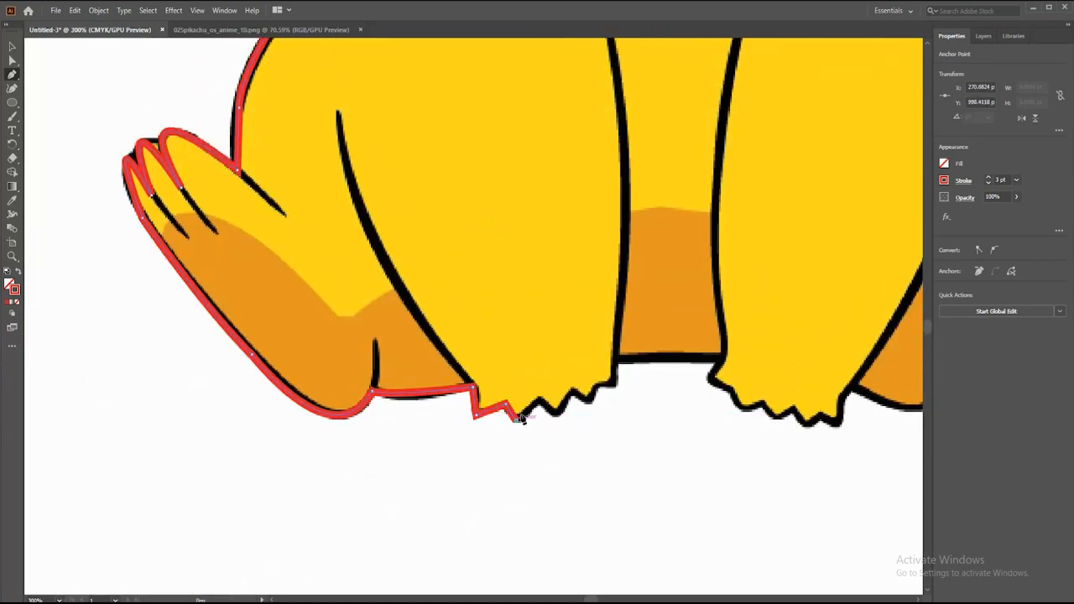
left_click(537, 398)
left_click(555, 414)
left_click(571, 392)
left_click(589, 405)
left_click(600, 384)
left_click(615, 385)
Finish the left front paw's jagged edge and continue the outline along the belly's lower edge to the right front paw.
scroll(617, 391, "up", 1)
left_click(615, 386)
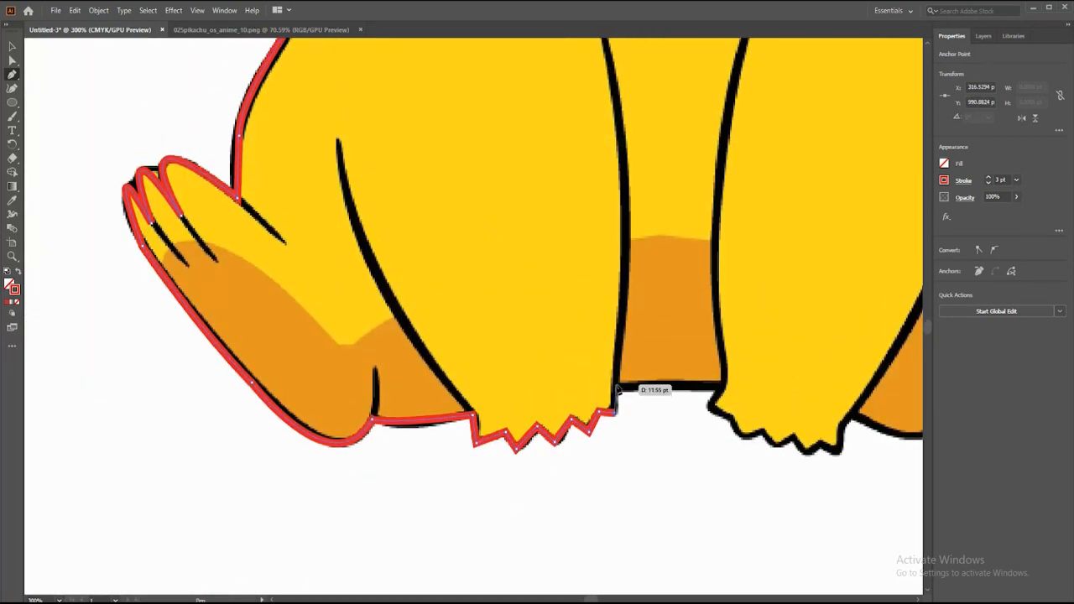
left_click(723, 385)
left_click(710, 409)
Trace the jagged lower edge of the right front paw with short straight segments up to its outer corner.
left_click_drag(732, 416, 742, 446)
left_click(743, 435)
left_click(764, 431)
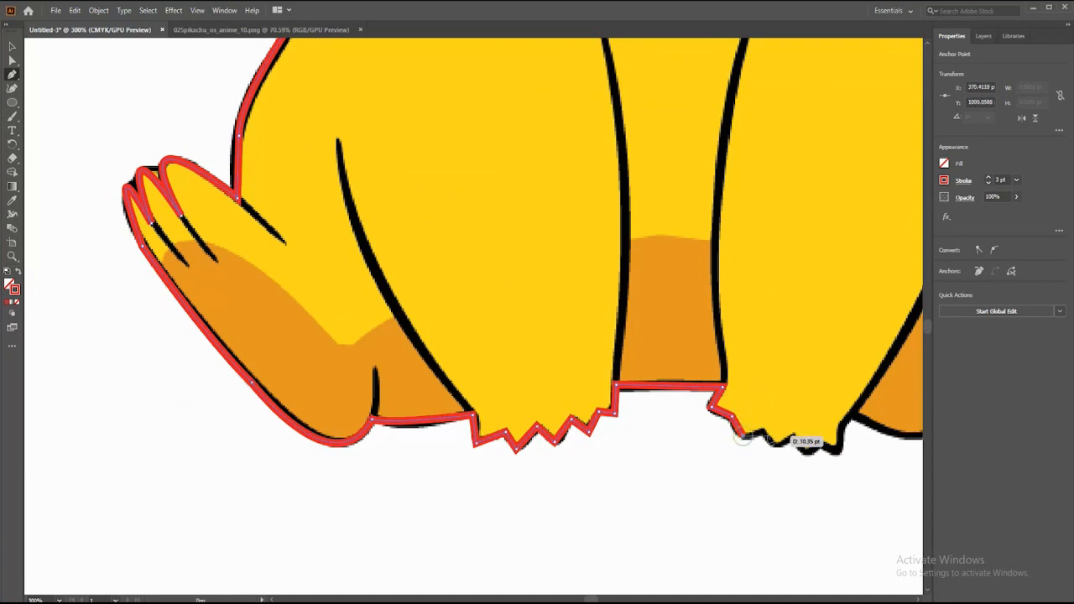
left_click(778, 443)
left_click(791, 436)
left_click(804, 455)
left_click(821, 442)
left_click_drag(835, 451, 840, 430)
left_click(842, 426)
Continue the outline from the right paw's outer corner around the right foot's heel, sole and toes to the ankle.
scroll(844, 480, "up", 3)
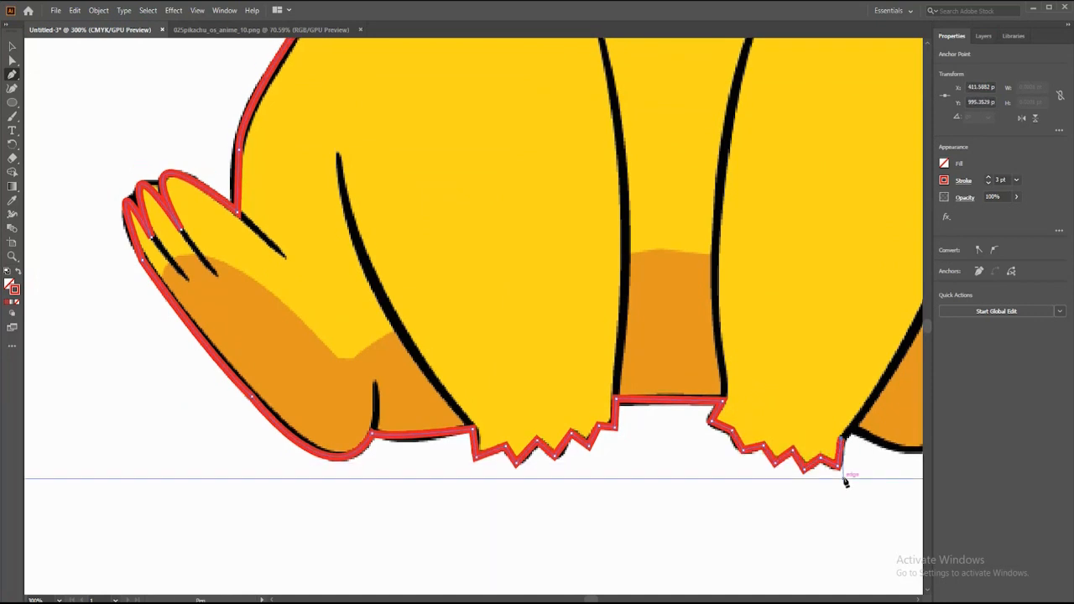
left_click_drag(592, 599, 597, 599)
left_click(467, 453)
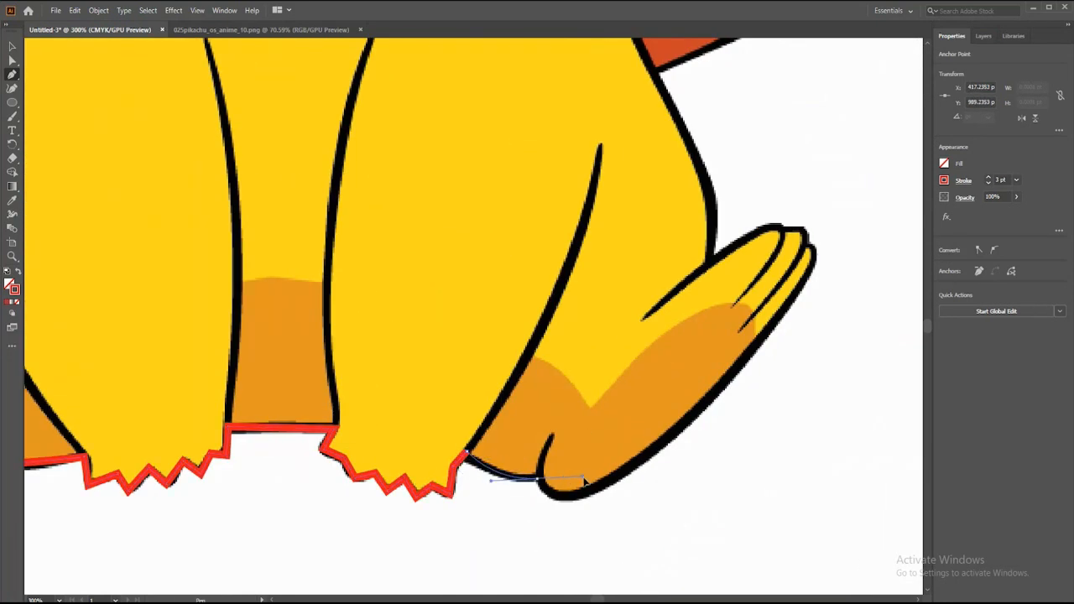
left_click(538, 477)
left_click_drag(590, 492, 593, 493)
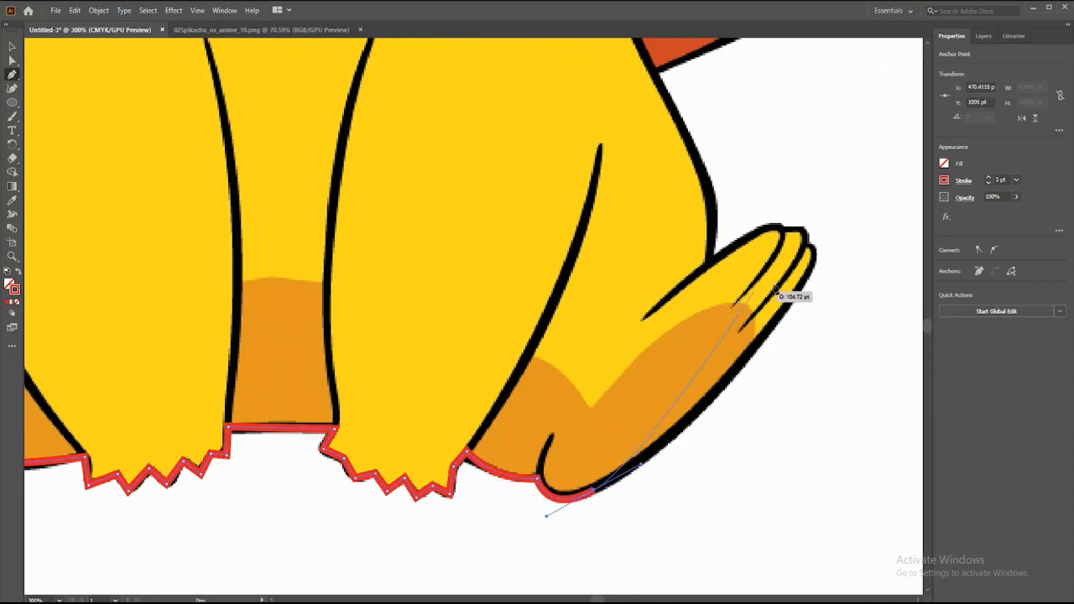
mouse_move(806, 280)
left_mouse_down()
mouse_move(831, 268)
mouse_move(823, 281)
mouse_move(825, 227)
mouse_move(806, 269)
mouse_move(791, 271)
mouse_move(793, 261)
mouse_move(794, 289)
left_mouse_up()
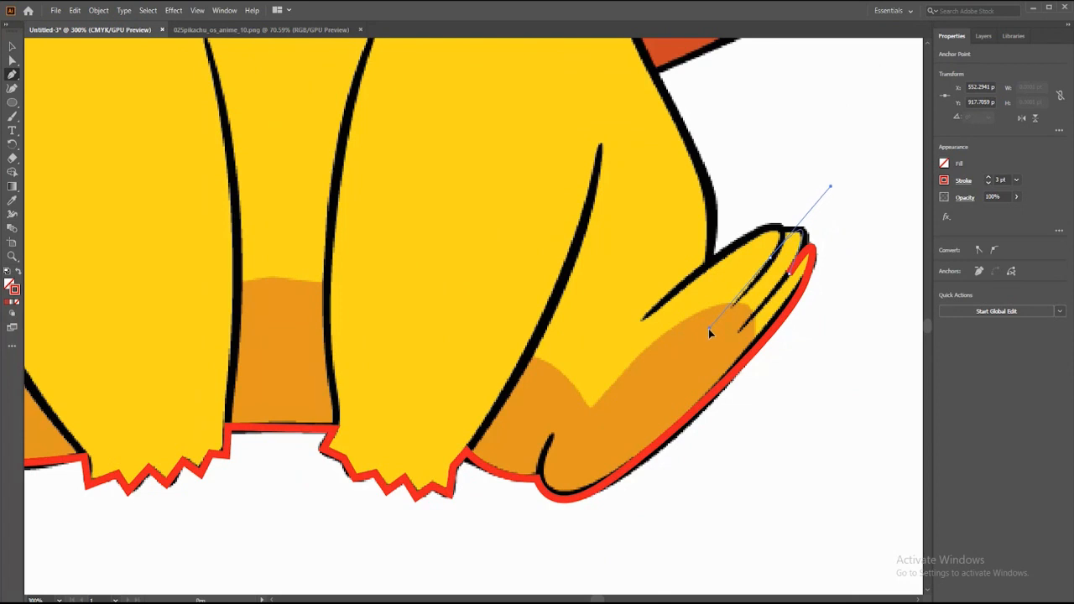
mouse_move(732, 246)
left_mouse_down()
mouse_move(763, 240)
mouse_move(654, 294)
mouse_move(696, 232)
mouse_move(650, 180)
left_mouse_up()
Continue the outline up the right side of the body, past the base of the tail, to the neck.
scroll(734, 287, "up", 4)
left_click(644, 187)
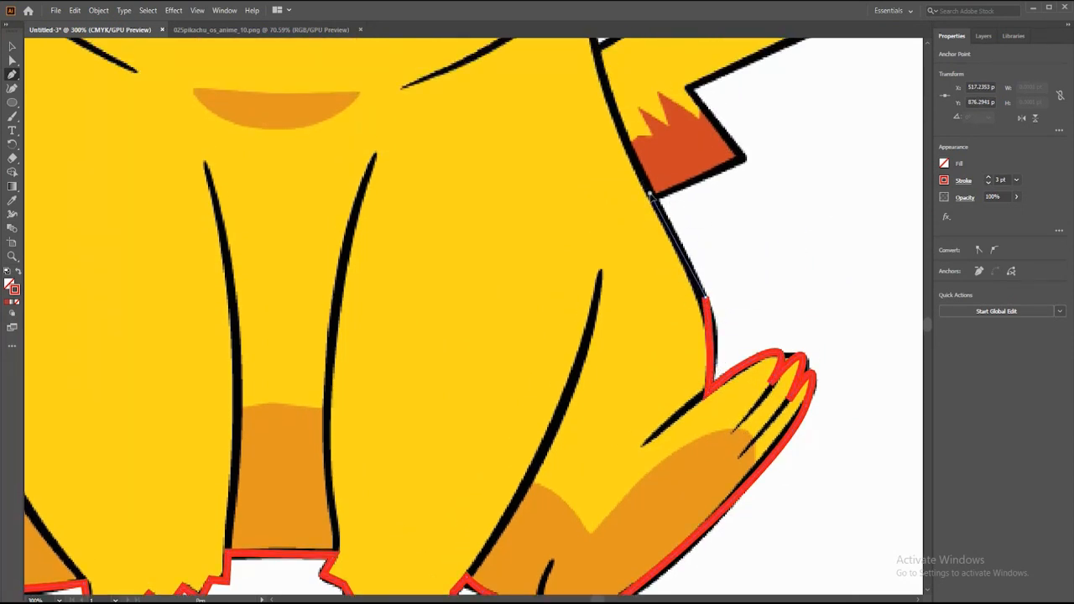
scroll(646, 187, "up", 6)
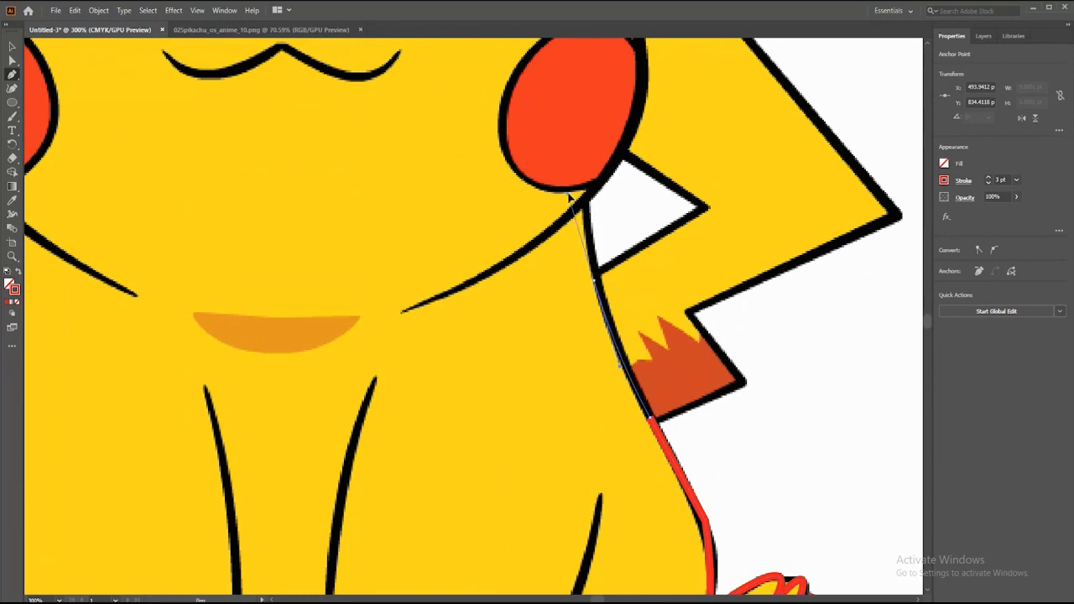
left_click(595, 210)
Trace the right side of the head from the neck around the cheek up to the base of the right ear.
scroll(596, 214, "up", 8)
left_click(635, 349)
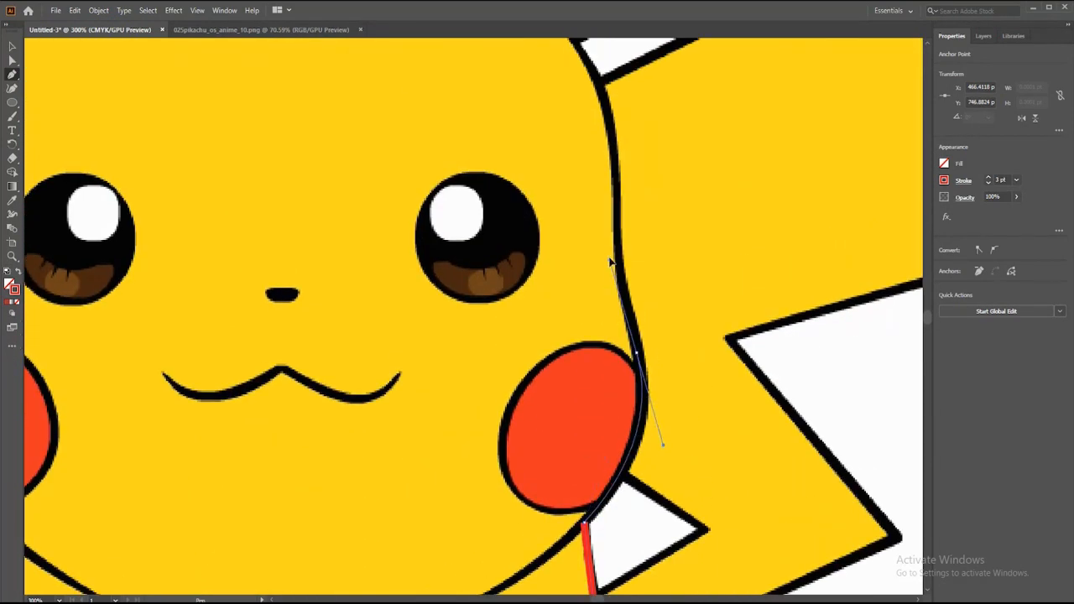
scroll(646, 370, "up", 4)
left_click_drag(619, 307, 620, 304)
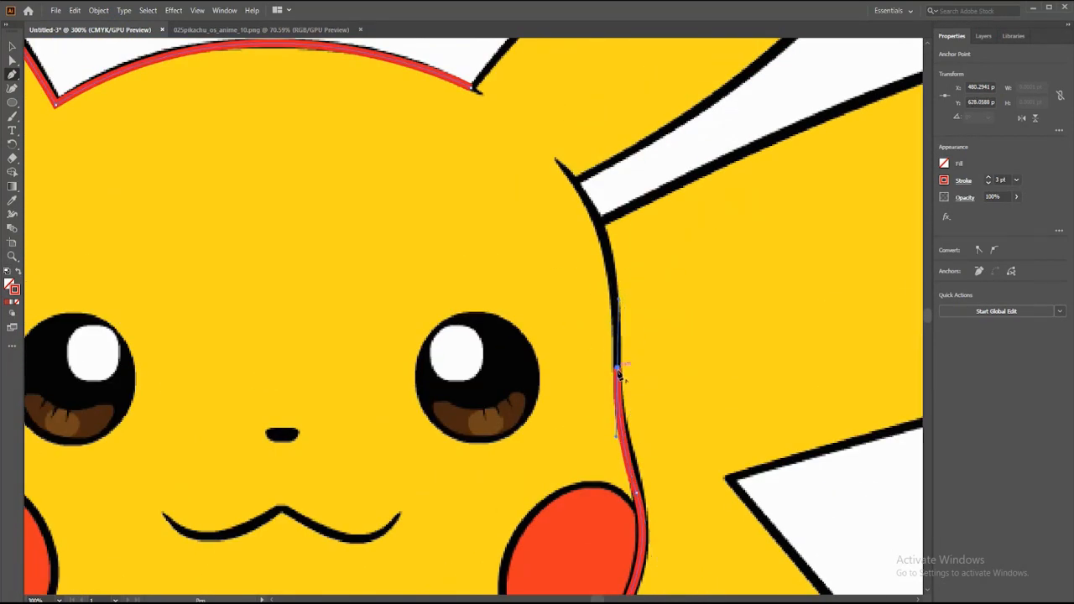
left_click_drag(605, 257, 601, 227)
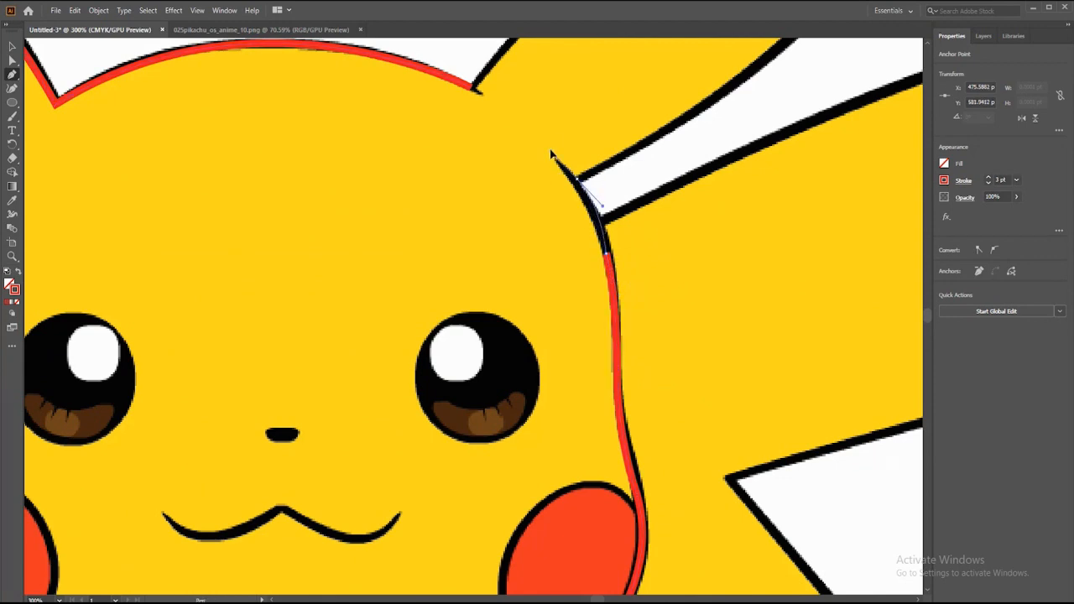
left_click(578, 178)
Trace the lower edge of the right ear with a single curve from its base to the tip.
scroll(561, 138, "up", 7)
scroll(689, 571, "right", 4)
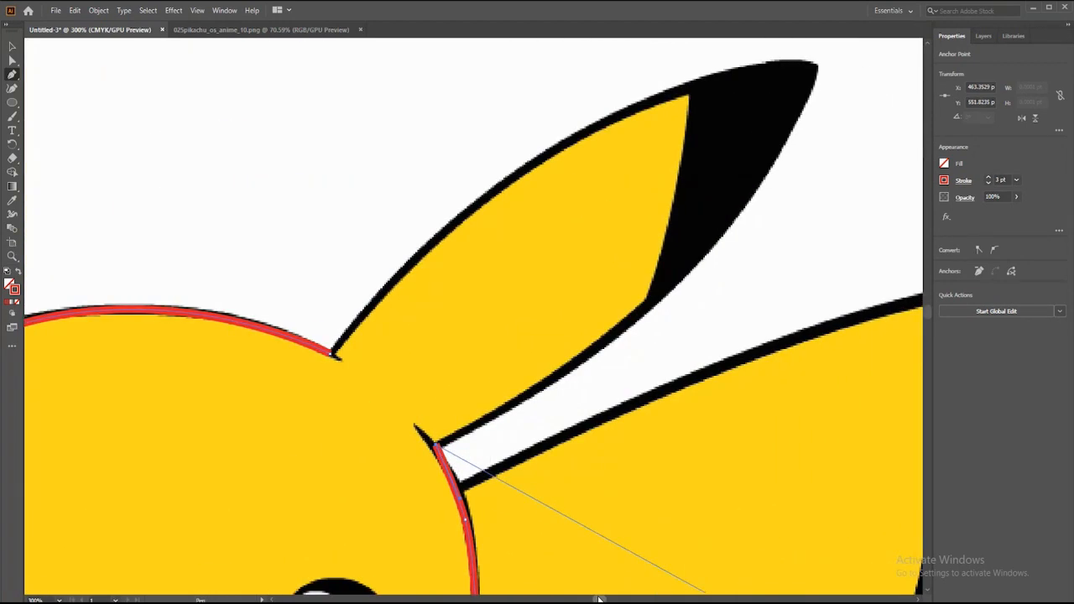
scroll(828, 73, "up", 6)
left_click_drag(816, 309, 864, 98)
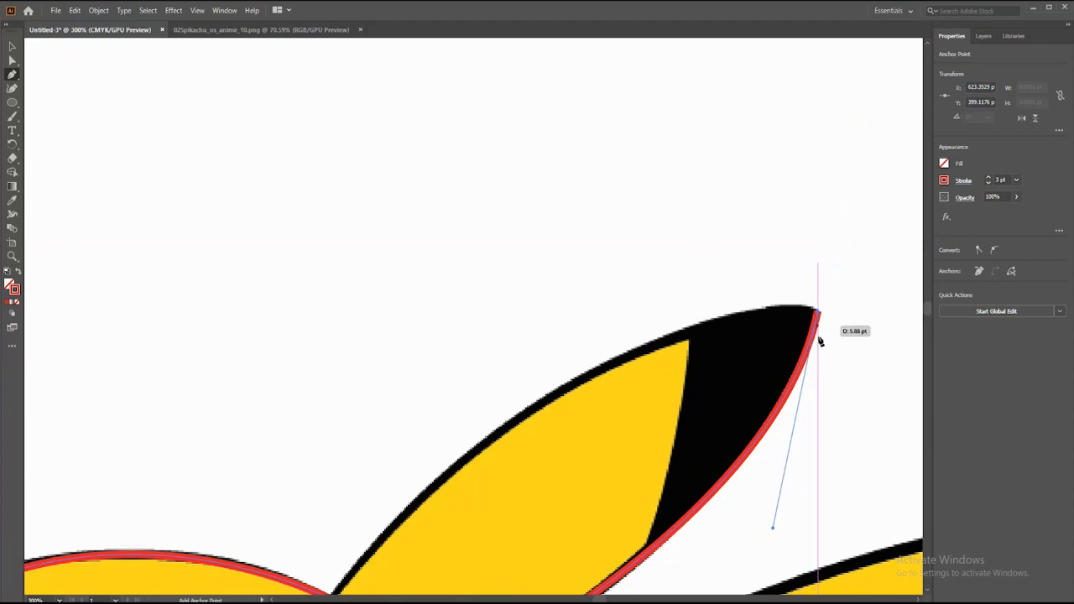
scroll(319, 439, "down", 4)
left_click_drag(331, 432, 319, 480)
scroll(397, 116, "down", 8)
scroll(216, 431, "up", 8)
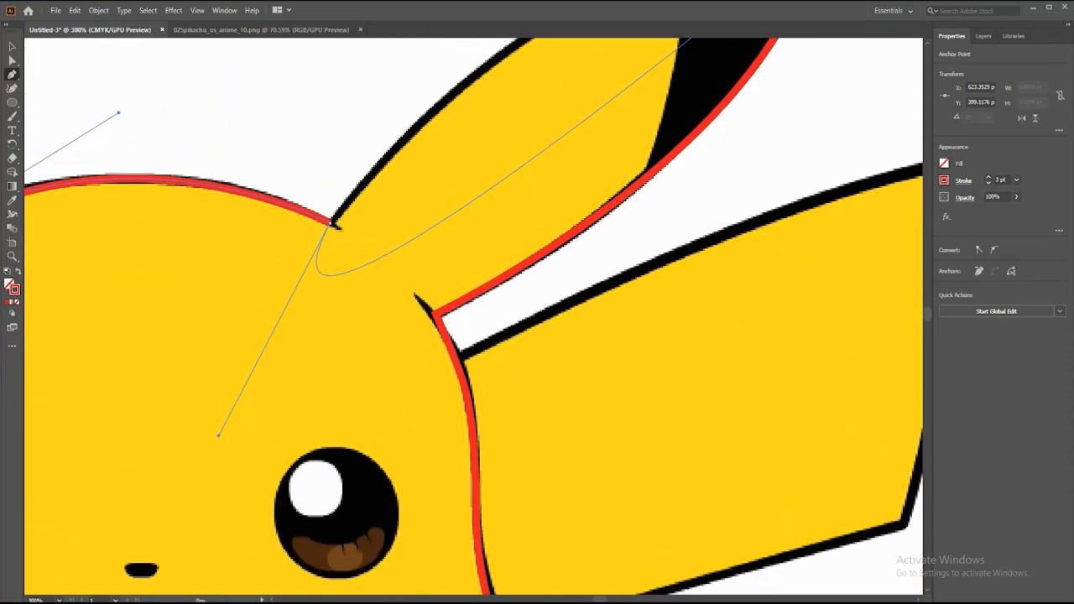
scroll(252, 447, "down", 3)
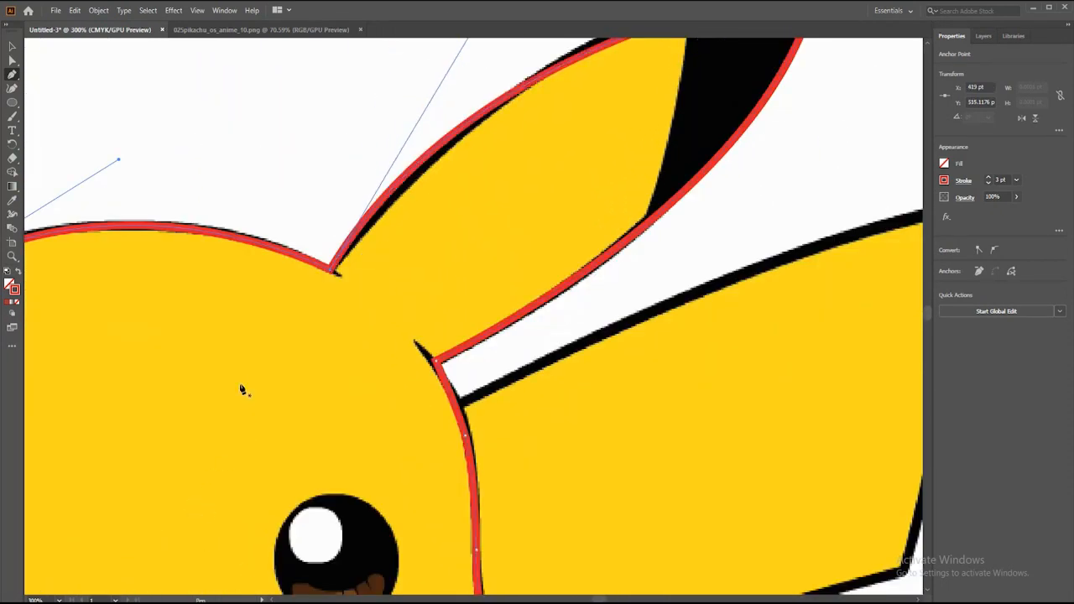
scroll(242, 384, "up", 5)
scroll(286, 504, "down", 2)
left_click_drag(334, 483, 217, 459)
scroll(214, 512, "down", 4)
scroll(217, 459, "up", 4)
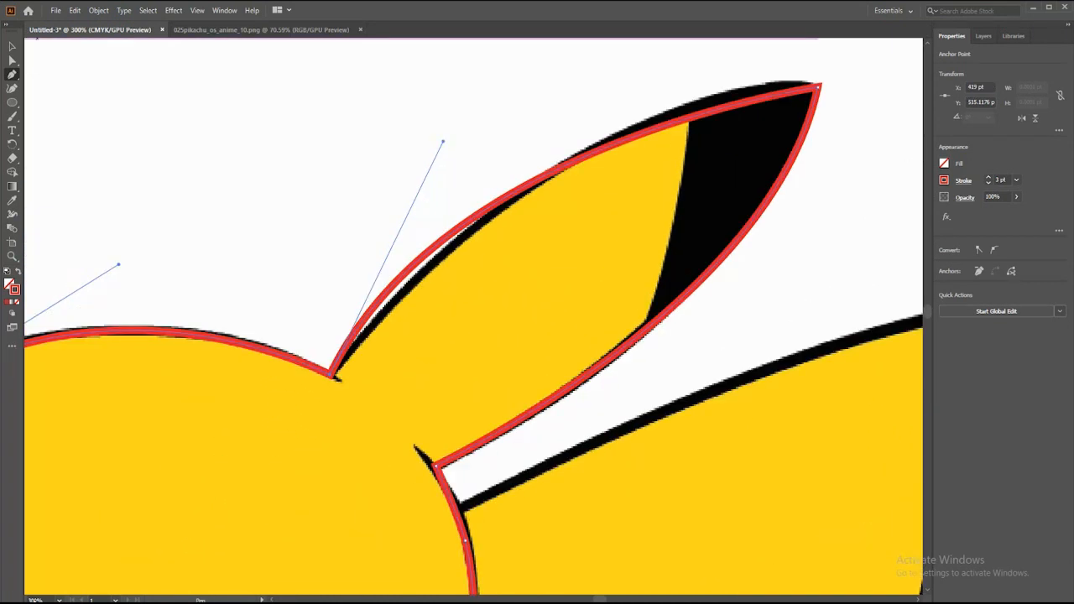
Close the outline at the top of the head with a curve along the right ear's upper edge.
left_click(58, 600)
left_click(84, 408)
left_click(472, 322)
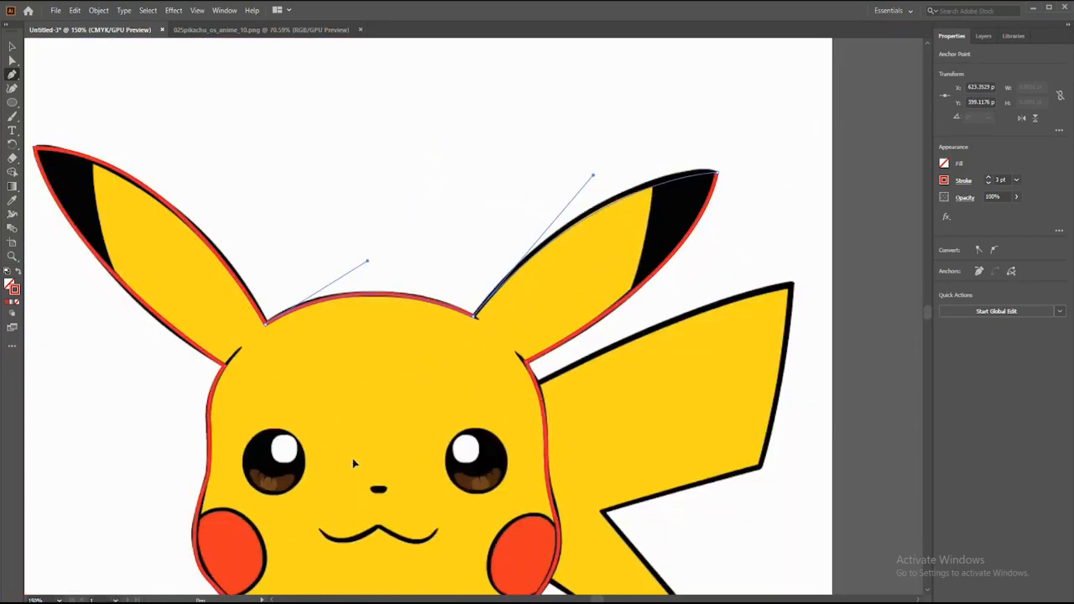
key("v")
scroll(408, 378, "down", 4)
left_click(58, 600)
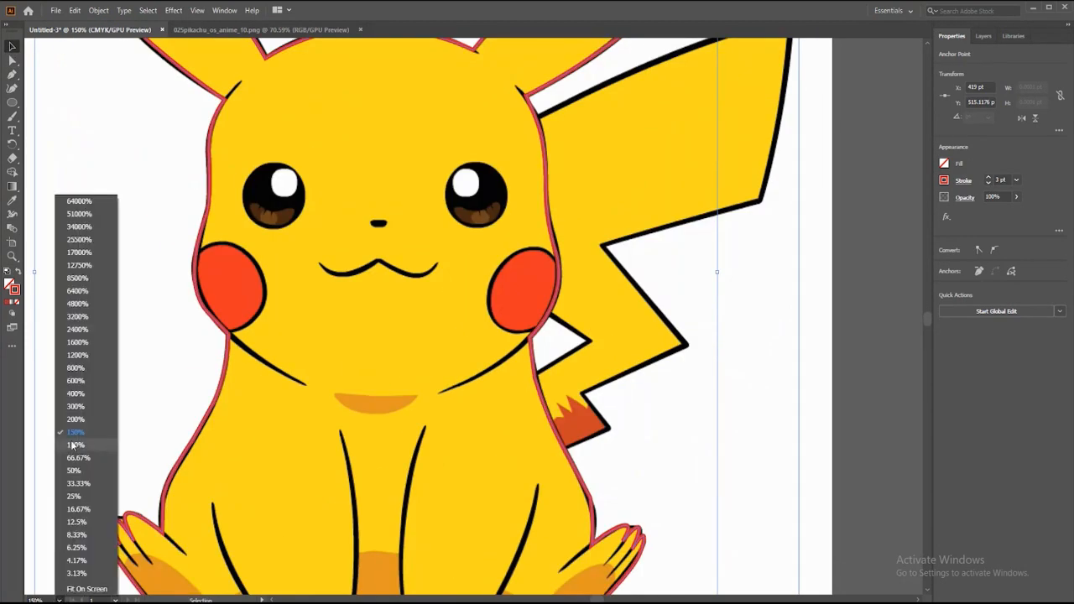
left_click(153, 412)
scroll(151, 436, "up", 5)
Draw a circle about 56 pt wide over the left eye, fit it to the eye, and duplicate it onto the right eye.
left_click(12, 75)
left_click(14, 107)
left_click(62, 117)
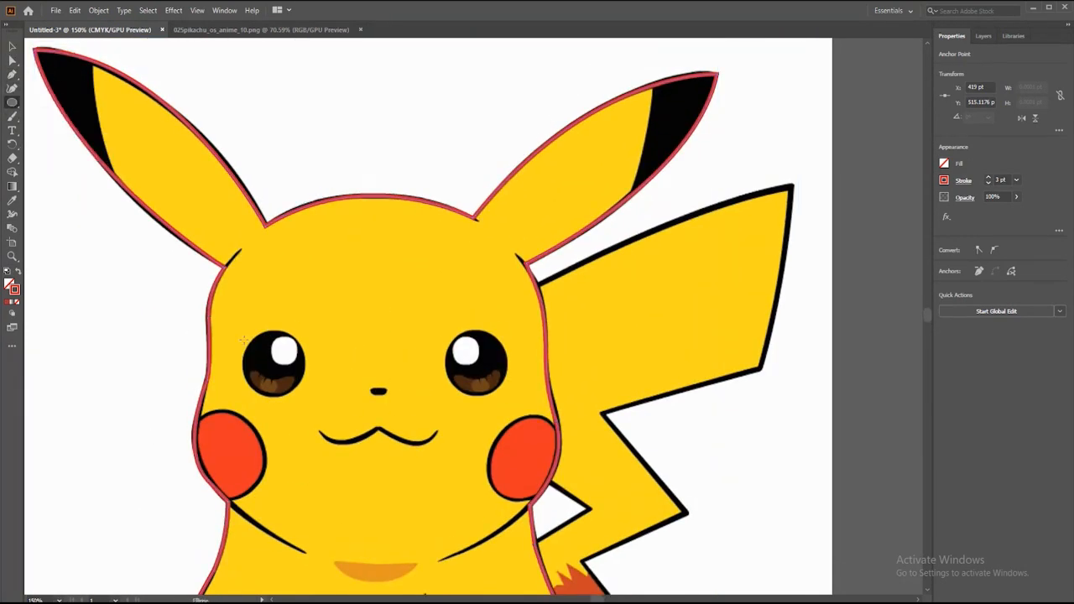
left_click_drag(241, 328, 308, 396)
key("v")
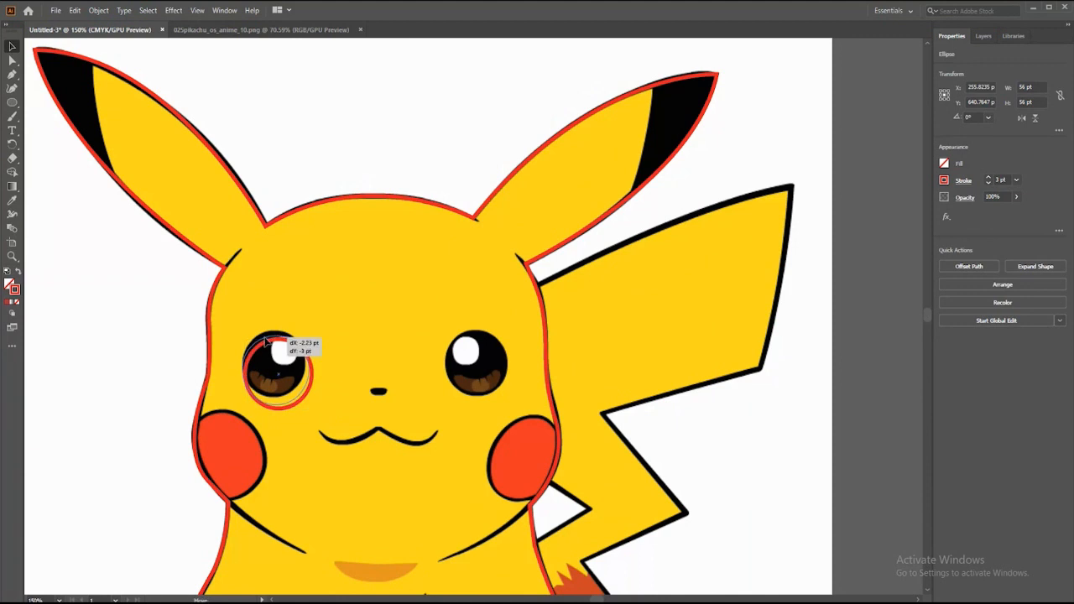
left_click_drag(302, 325, 303, 332)
left_click(259, 344)
left_click_drag(272, 339, 477, 338)
left_click(983, 36)
left_click(254, 210)
left_click_drag(359, 305, 388, 334)
key("ctrl+z")
Outline the white highlights in both eyes with small rounded rectangles.
left_click_drag(11, 102, 75, 103)
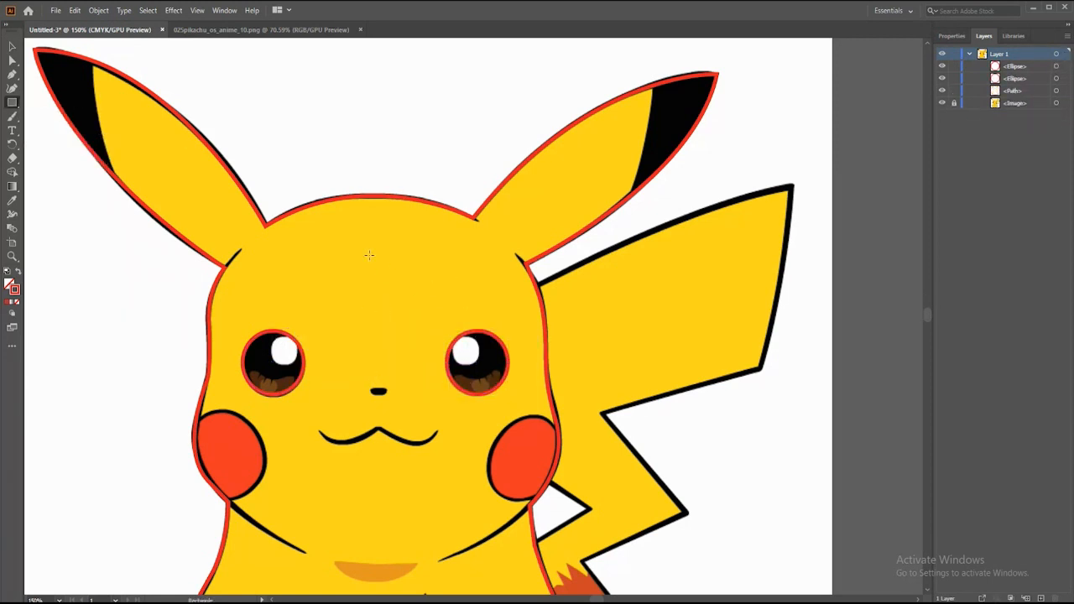
mouse_move(370, 253)
left_mouse_down()
mouse_move(403, 283)
mouse_move(383, 271)
mouse_move(278, 343)
mouse_move(465, 353)
left_mouse_up()
left_click(12, 62)
key("ctrl+z")
left_click(12, 47)
Trace the wavy mouth line from its left end through the middle peak to its right end with the Pen tool.
key("p")
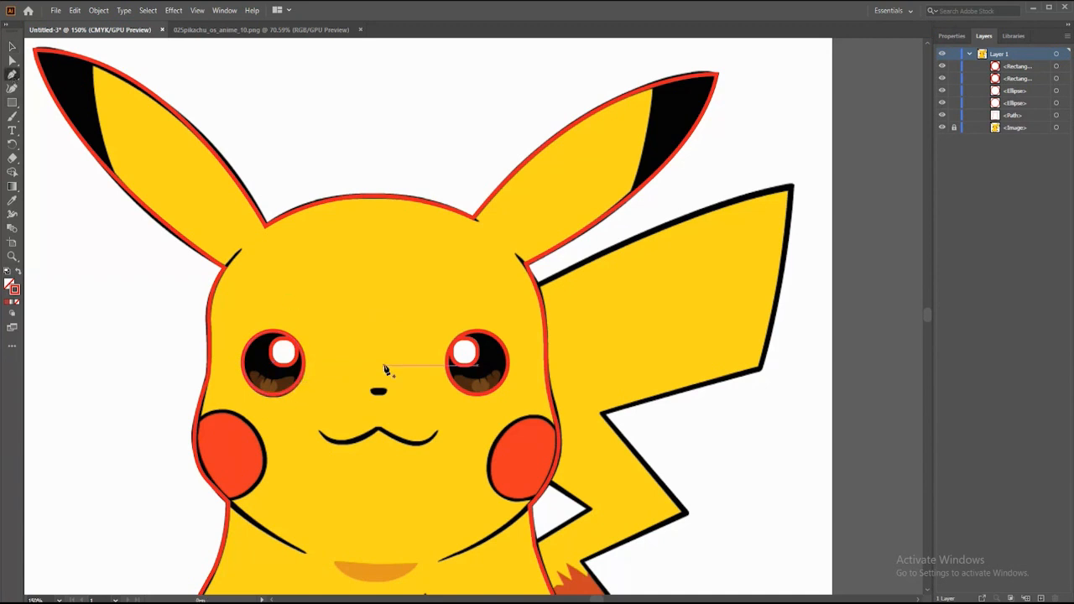
left_click(319, 434)
left_click_drag(419, 403, 415, 404)
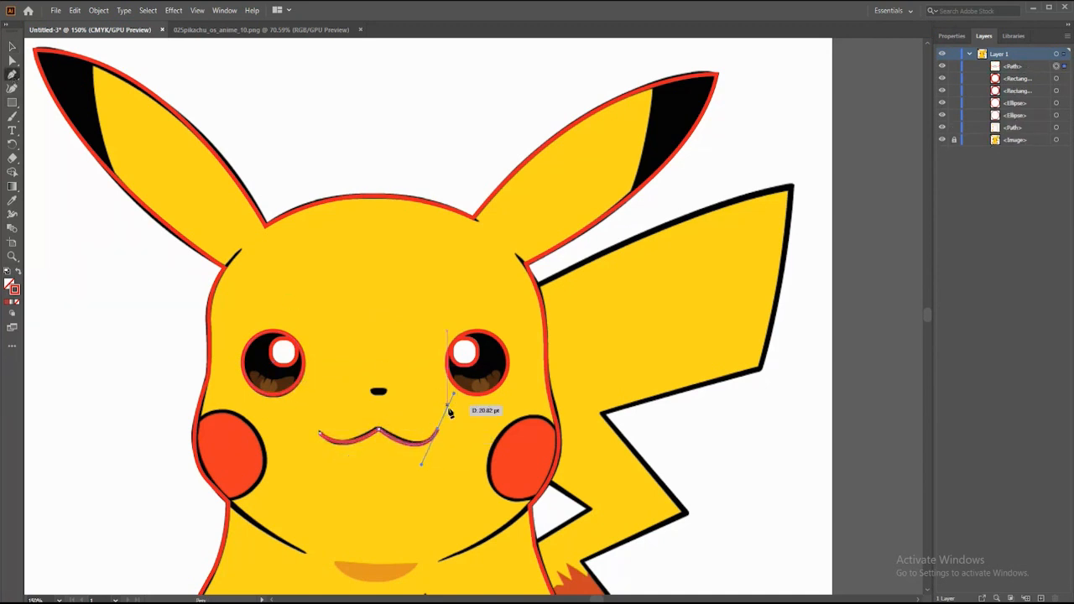
Trace the nose as a small closed path at 300% zoom and deselect it.
left_click(58, 599)
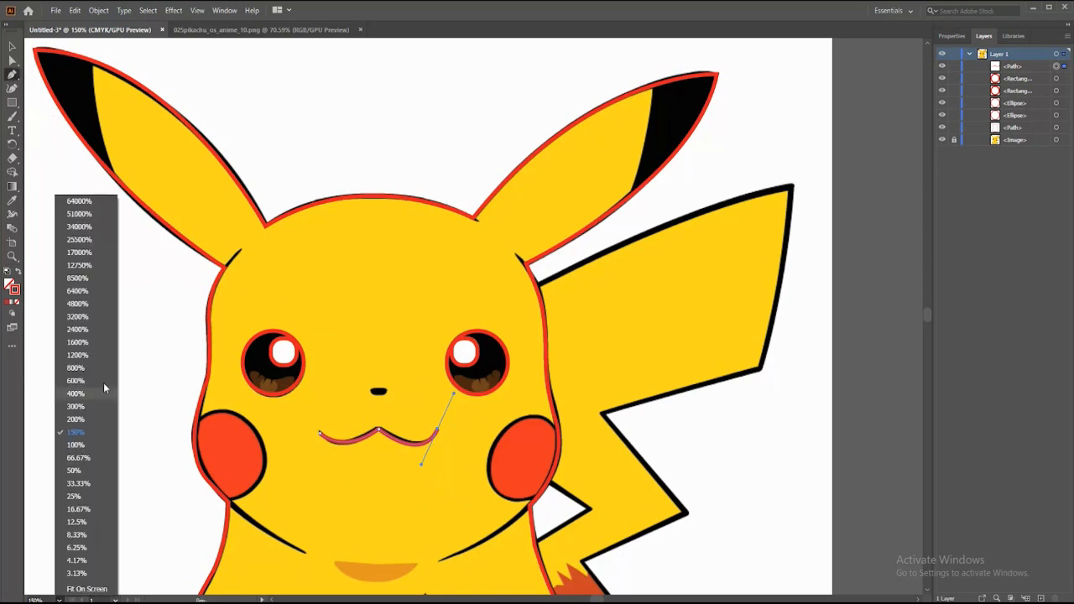
left_click(84, 391)
left_click(343, 239)
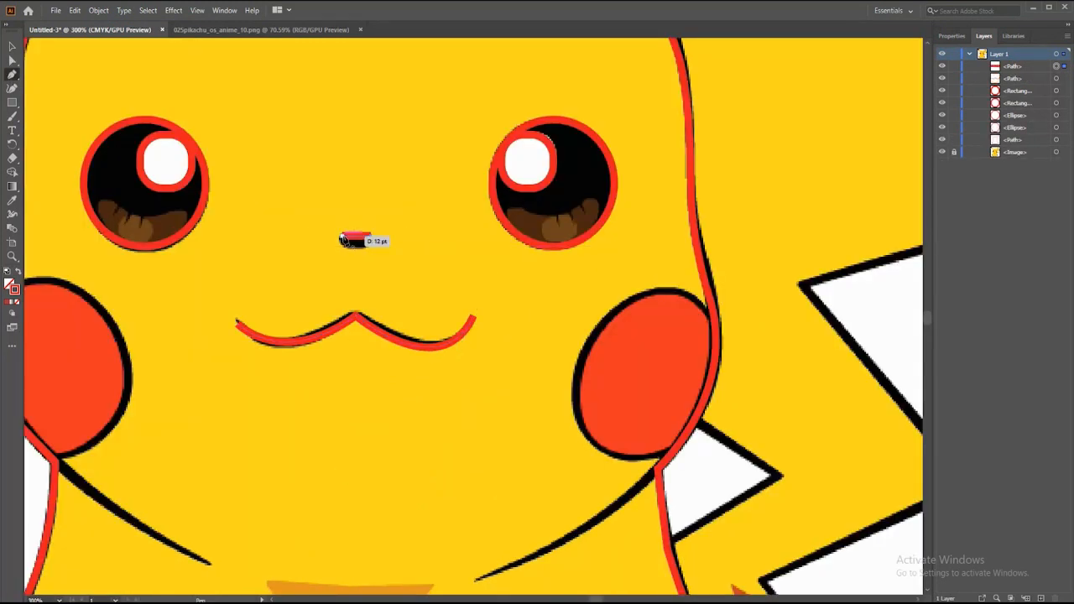
left_click(13, 46)
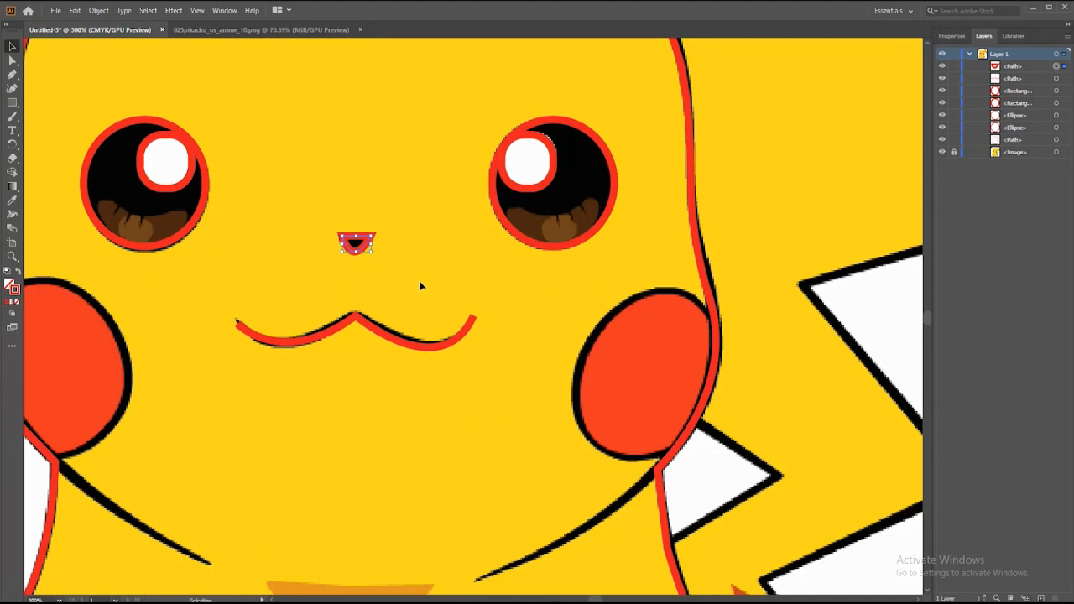
left_click(420, 288)
Trace the left red cheek as a closed path with the Pen tool, following the face outline on its outer side.
scroll(31, 389, "down", 2)
scroll(579, 599, "left", 2)
key("p")
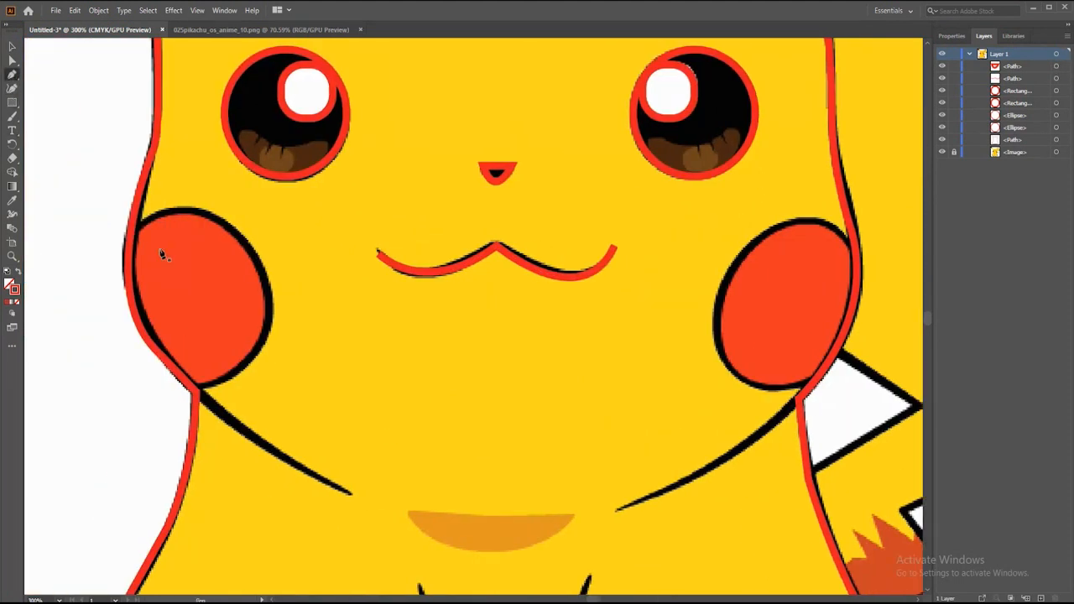
left_click(132, 226)
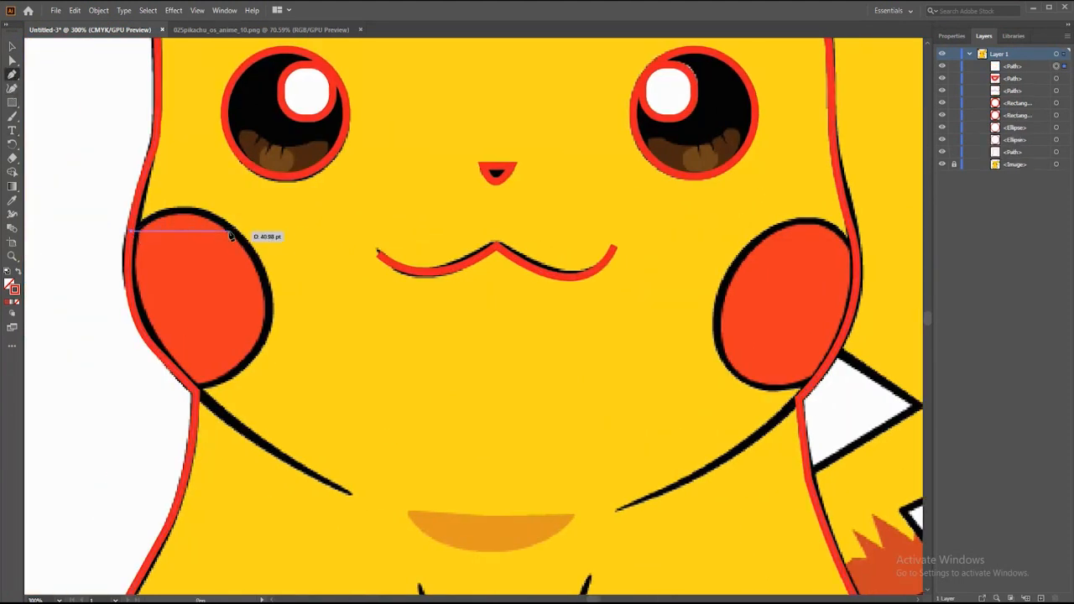
left_click_drag(230, 228, 243, 252)
left_click_drag(269, 324, 272, 391)
left_click_drag(198, 391, 132, 384)
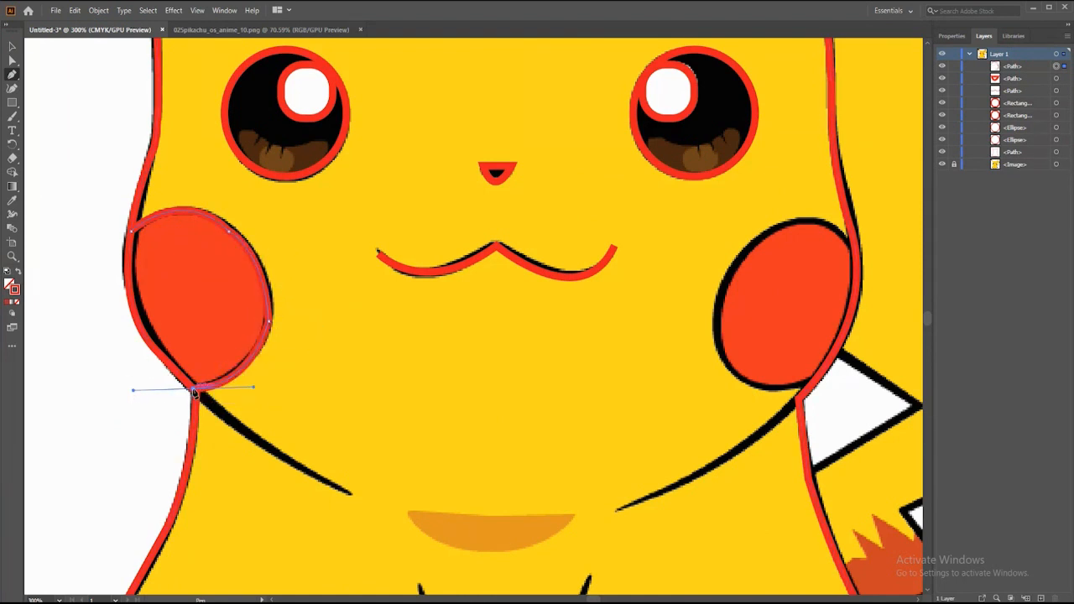
left_click_drag(132, 225, 181, 183)
Try to refine the upper curve of the left cheek's path with the Curvature tool.
key("v")
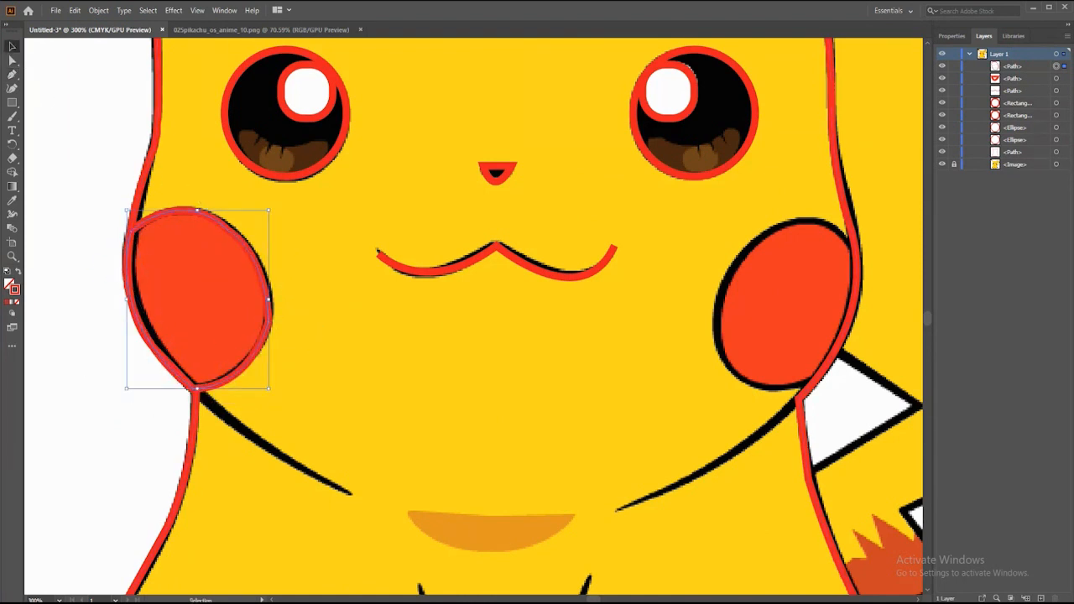
key("shift+grave")
left_click(234, 233)
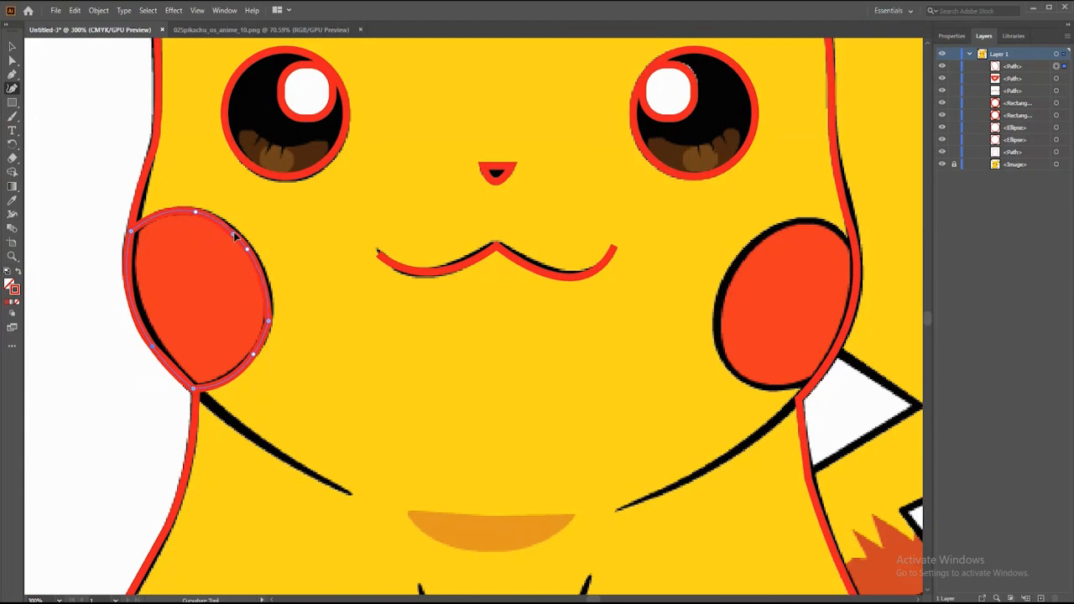
key("v")
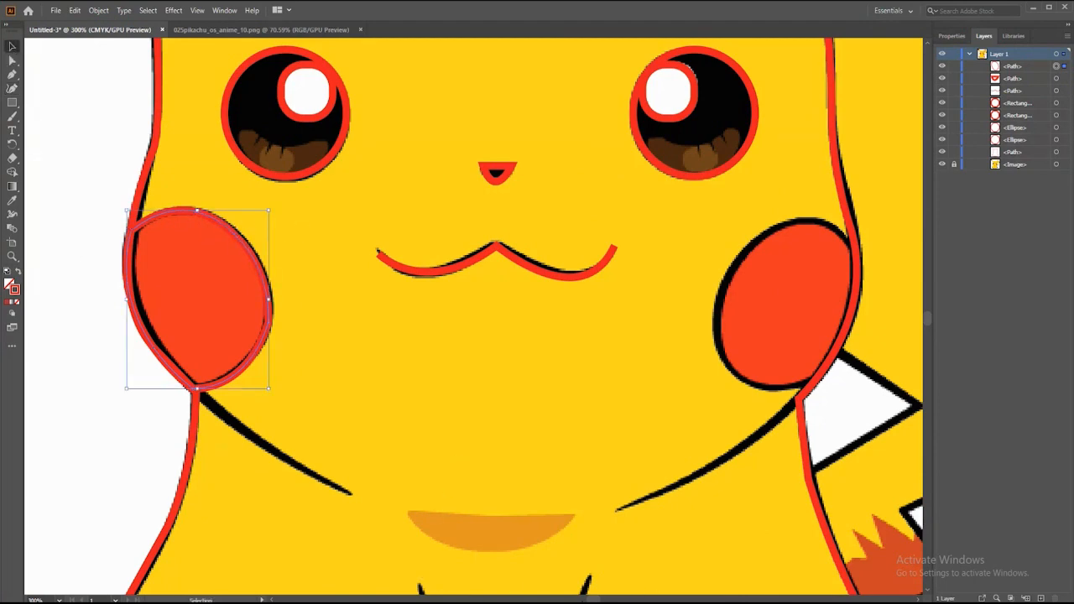
Trace the right red cheek as a closed path and smooth its lower inner corner with the Curvature tool.
scroll(475, 319, "right", 5)
key("p")
left_click(534, 245)
left_click_drag(431, 250, 362, 326)
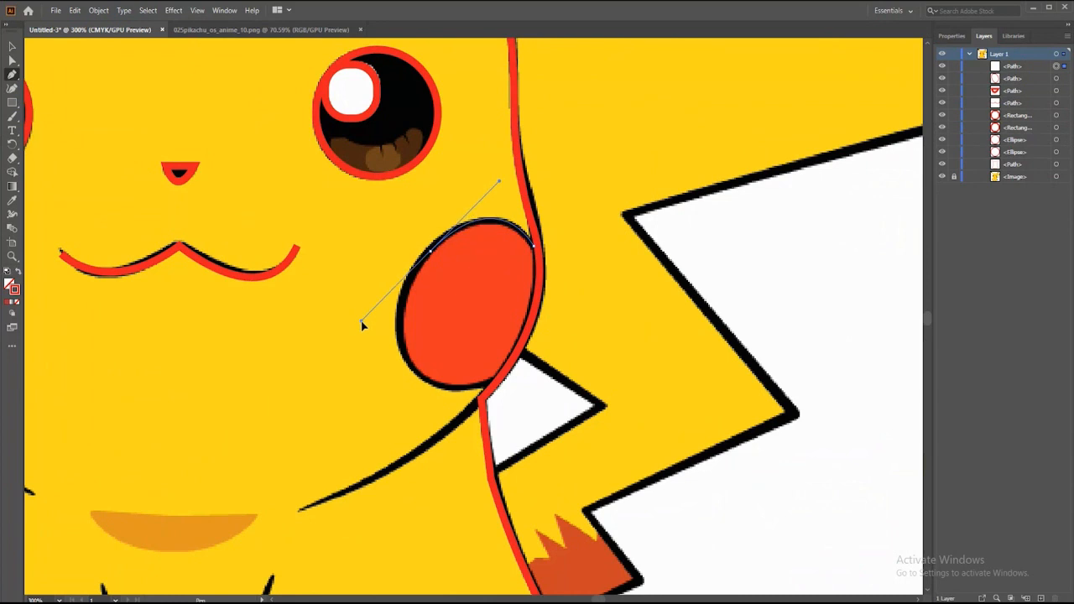
left_click(431, 250)
left_click_drag(408, 369, 500, 385)
left_click_drag(534, 245, 520, 310)
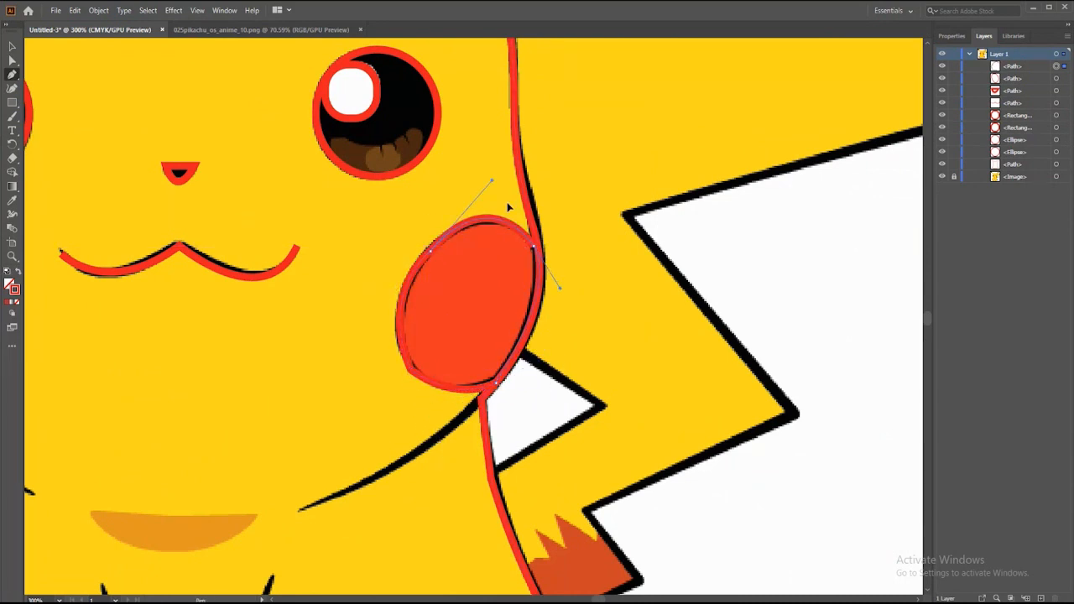
left_click(11, 88)
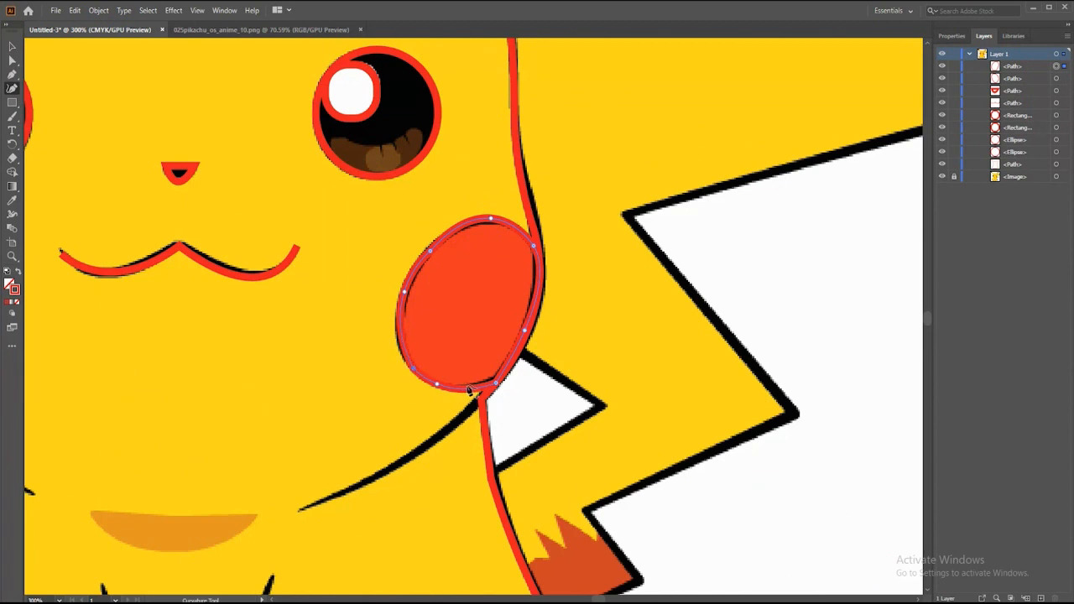
Trace the left chin line with the Pen tool as an open curve from the left cheek's lower tip to its inner end.
left_click(13, 46)
scroll(593, 600, "left", 5)
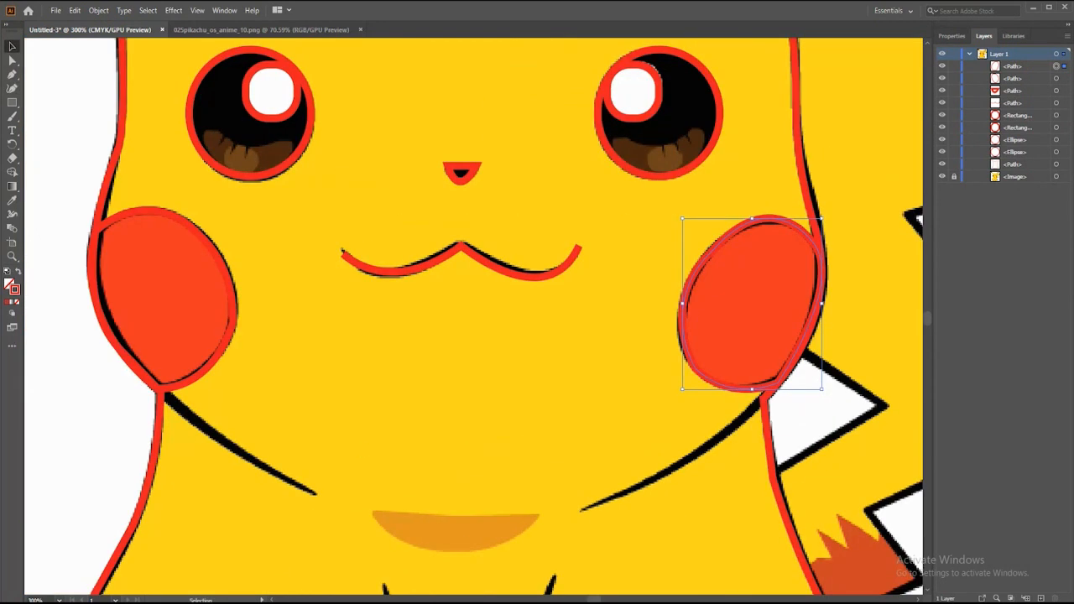
key("p")
left_click(160, 392)
left_click(315, 492)
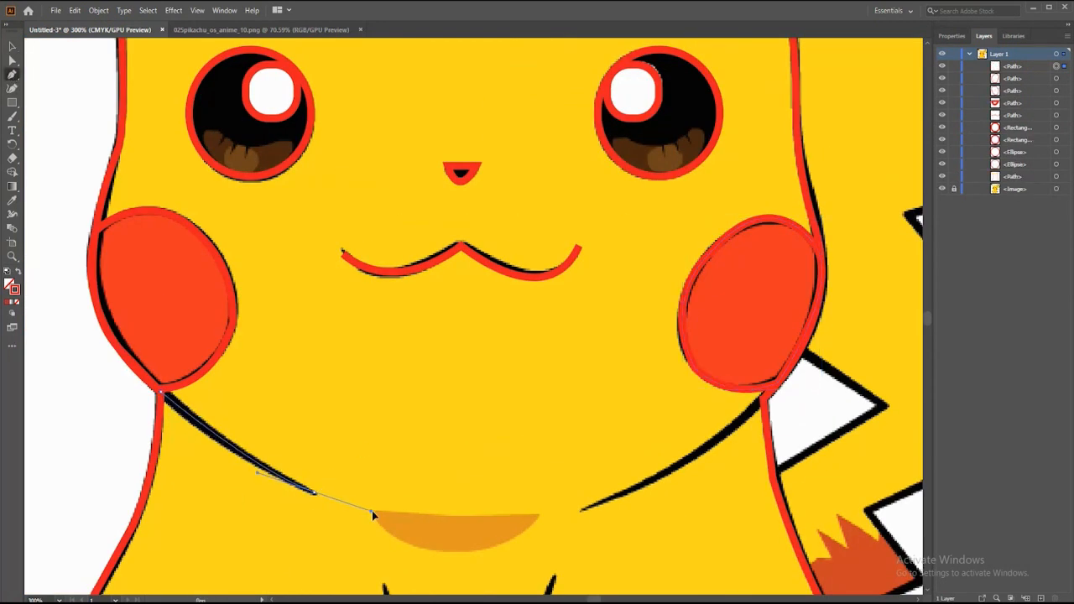
key("v")
Give the mouth path's stroke a width profile that tapers at both ends.
left_click(407, 269)
left_click(952, 35)
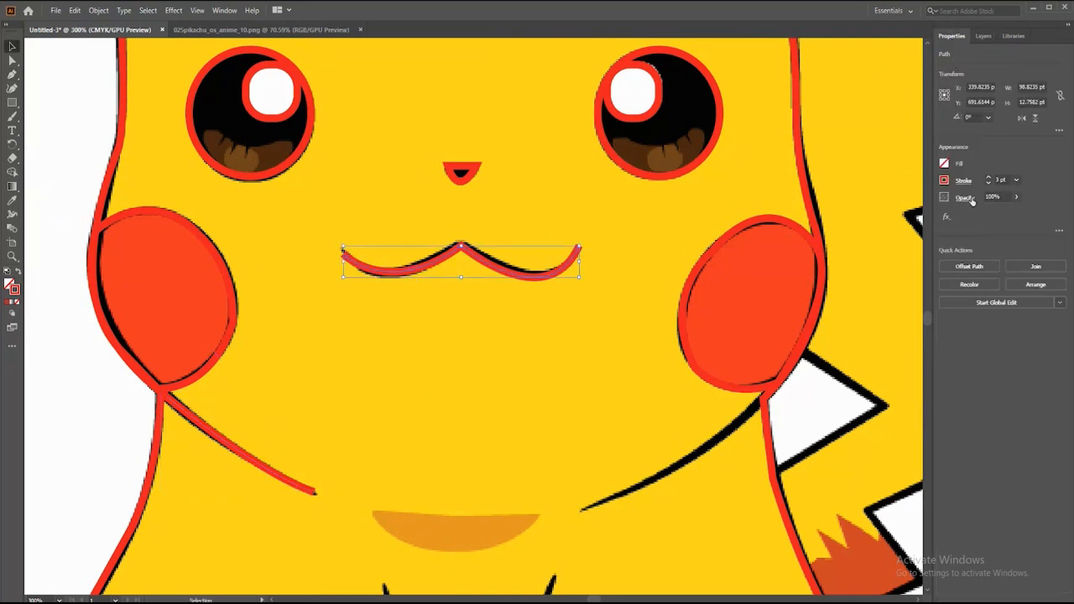
left_click(964, 180)
left_click(938, 361)
left_click(910, 441)
Set the left chin line's stroke to 5 pt with the wedge-shaped width profile that narrows toward its inner end.
left_click(265, 460)
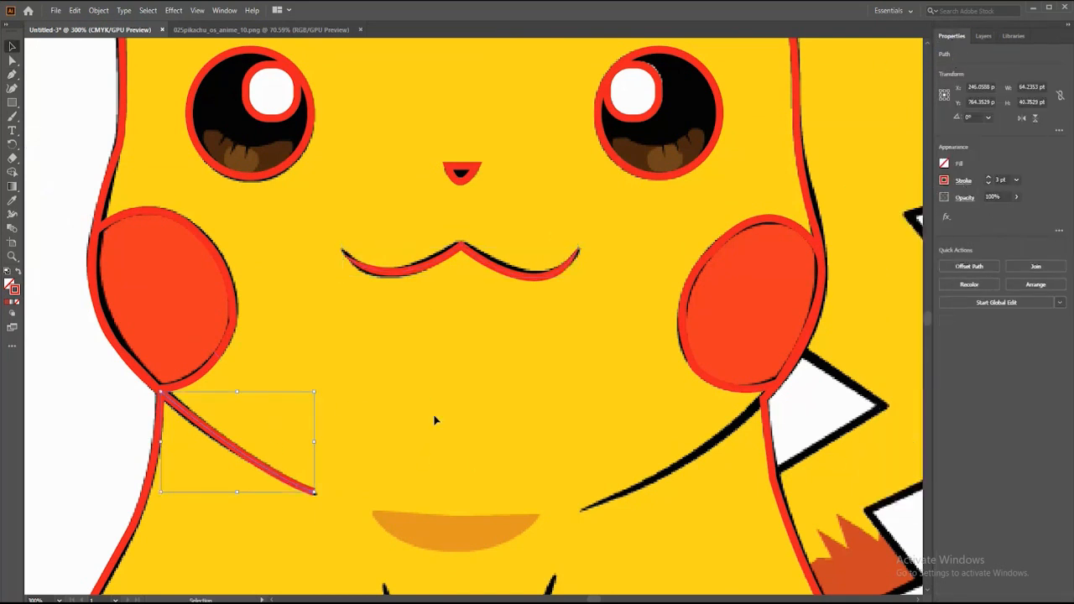
left_click(964, 180)
left_click(938, 362)
left_click(907, 437)
left_click(906, 440)
Trace the right chin line as an open curve from the right cheek's lower tip to its inner end.
key("p")
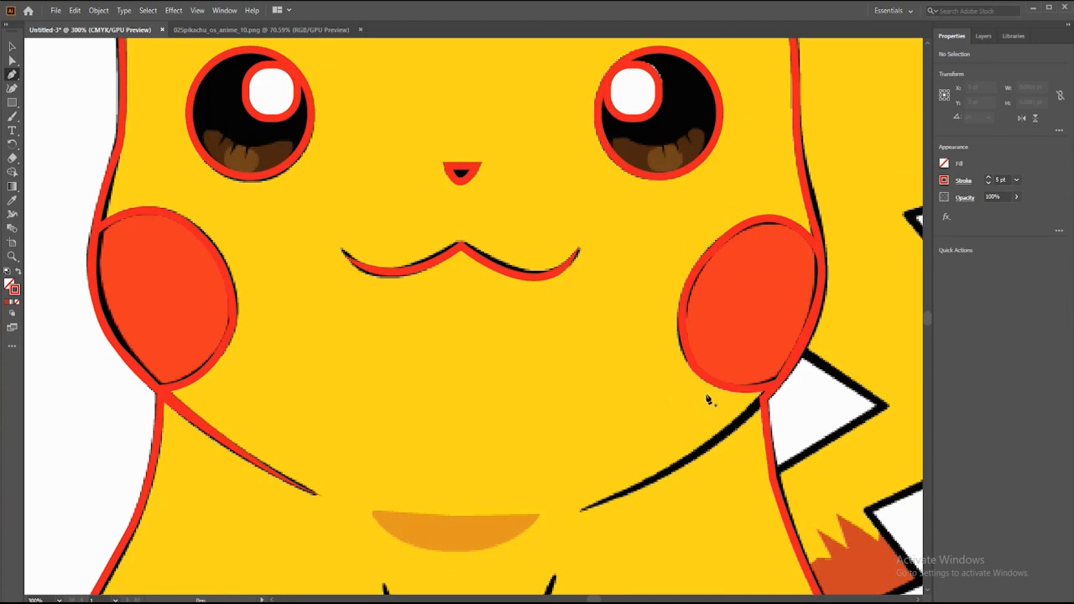
left_click(762, 402)
mouse_move(585, 507)
left_mouse_down()
mouse_move(545, 479)
mouse_move(499, 521)
left_mouse_up()
key("v")
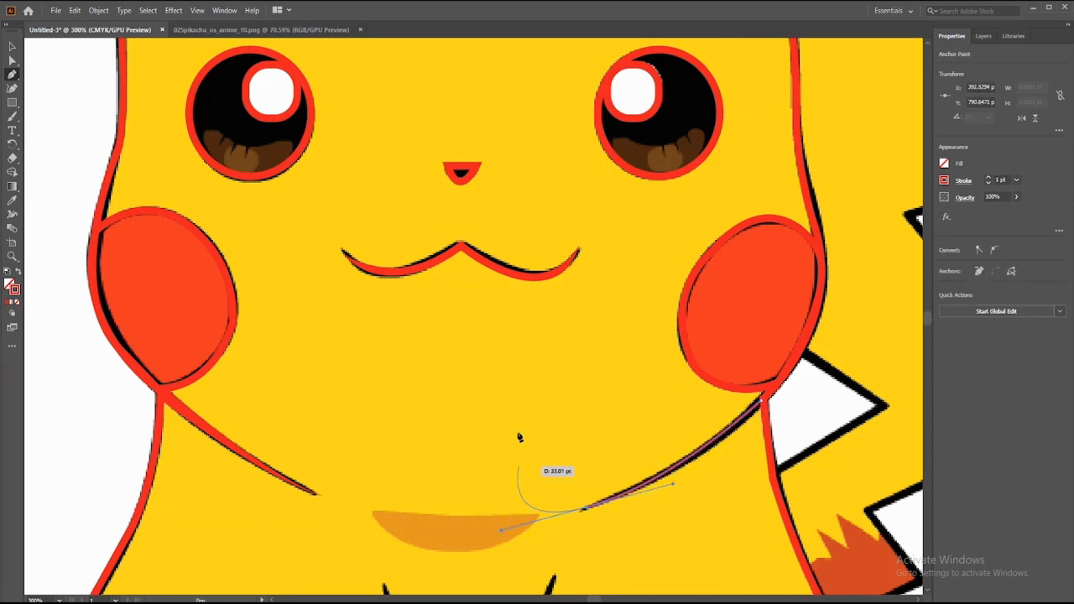
Apply the wedge-shaped width profile to the right chin line and set its stroke to 5 pt.
left_click(964, 179)
left_click(938, 362)
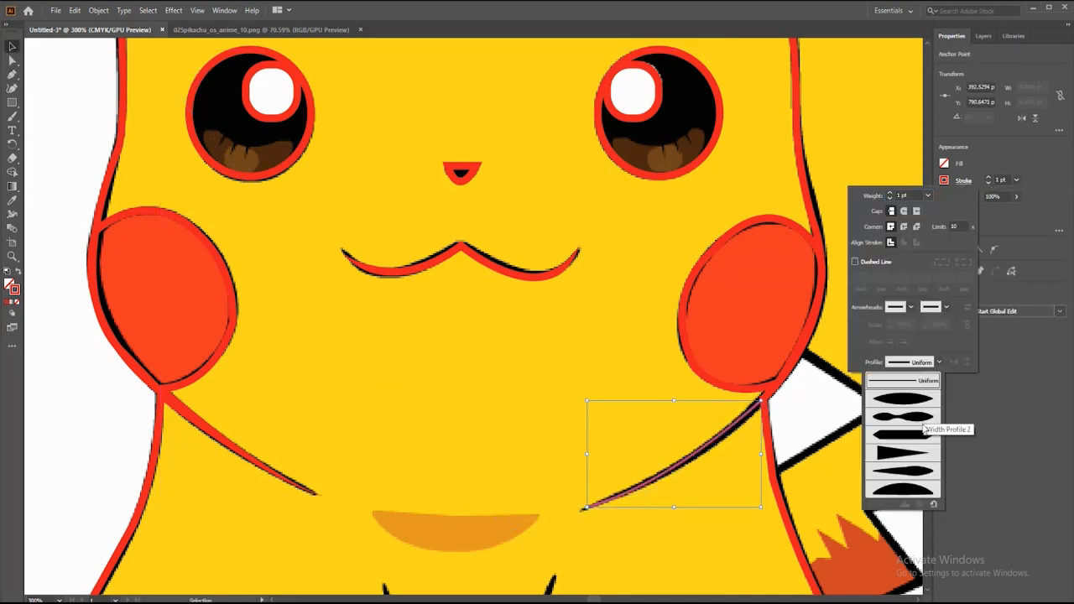
left_click(906, 436)
left_click(906, 441)
left_click(989, 178)
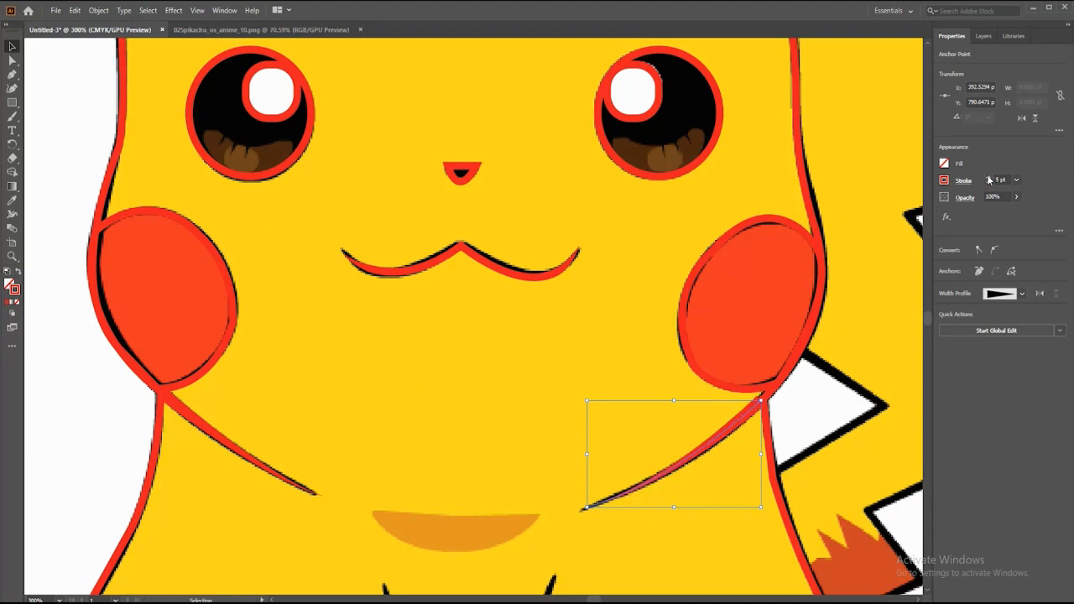
Set the right chin line's stroke to 4 pt, widen the path slightly and realign it over the drawn line.
left_click(856, 404)
left_click(760, 411)
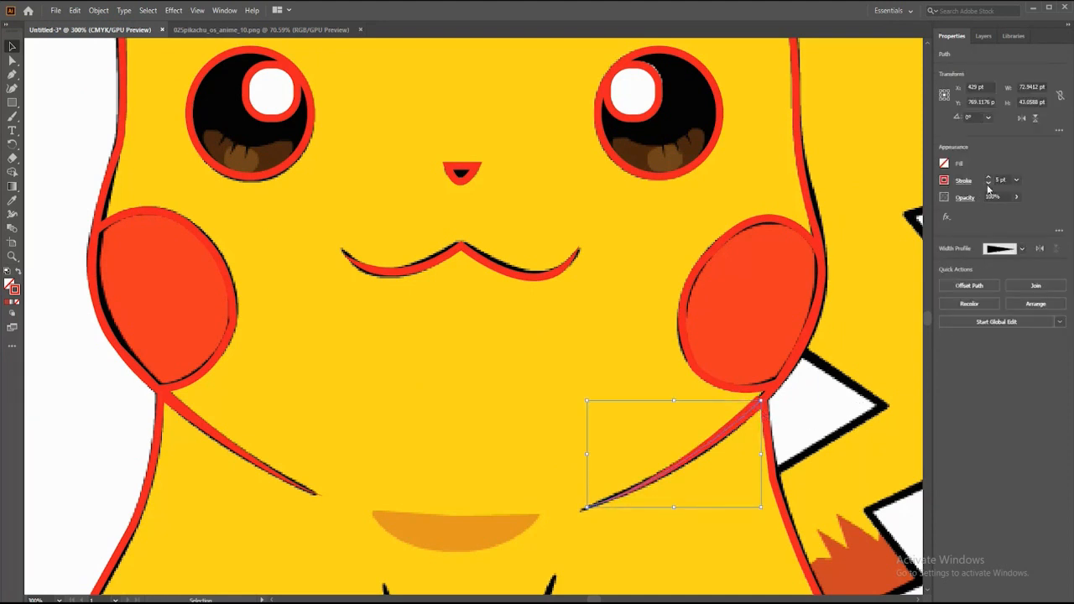
left_click(750, 422)
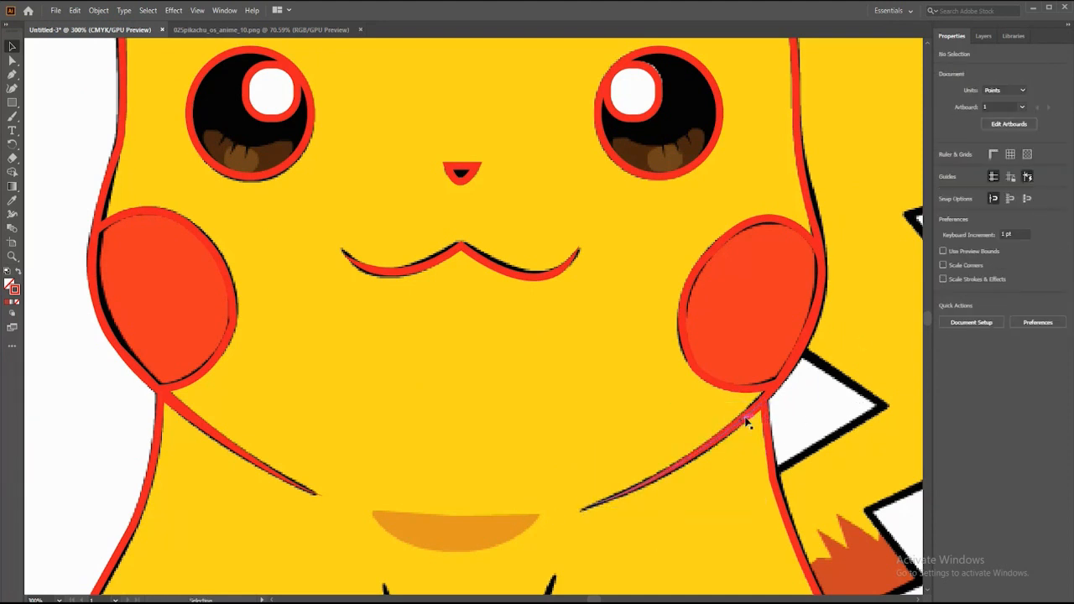
left_click(760, 409)
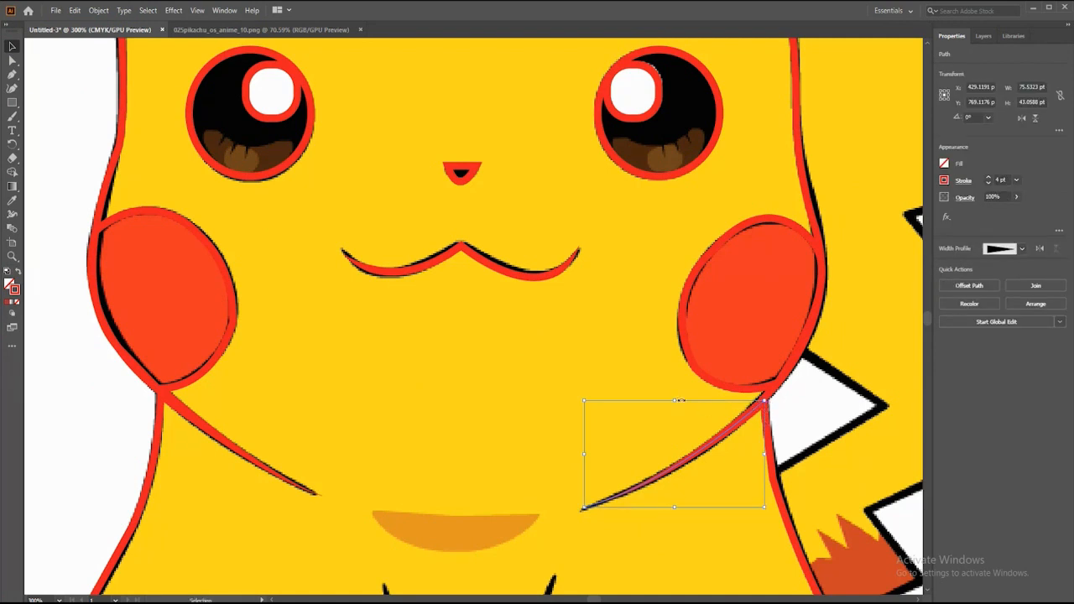
left_click_drag(761, 411, 758, 410)
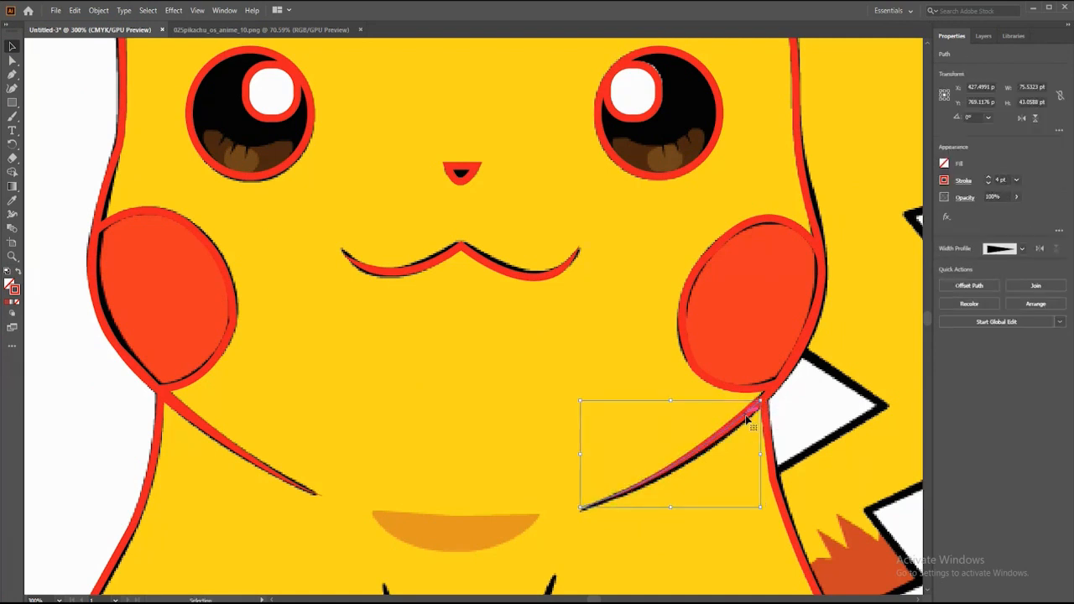
left_click(745, 555)
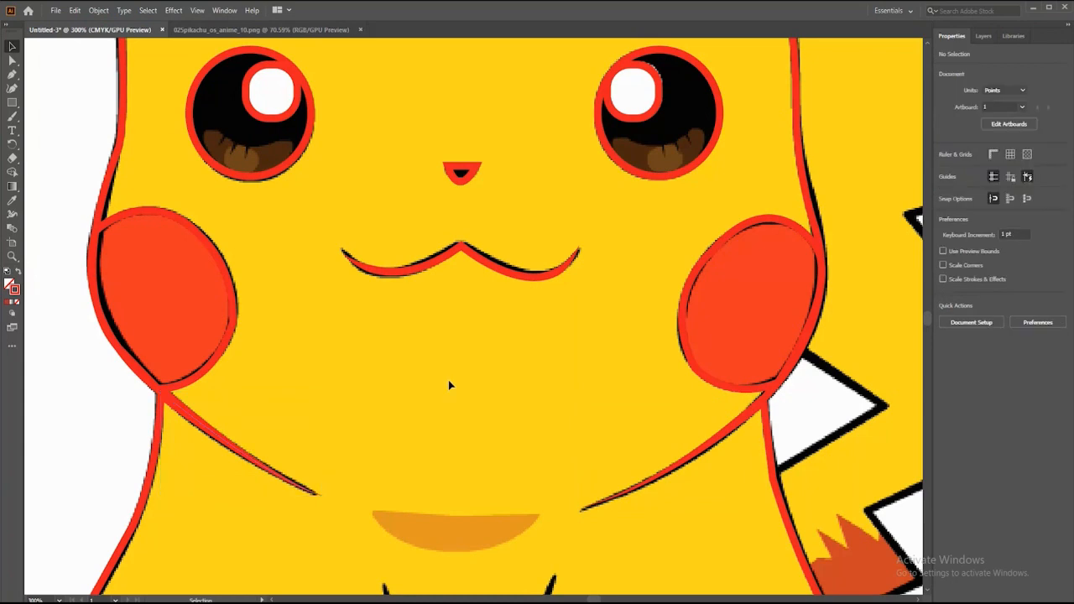
left_click(731, 432)
left_click(746, 521)
Trace the short crease at the left ear's outer base with a 4 pt stroke and the wedge-shaped width profile.
scroll(463, 459, "up", 6)
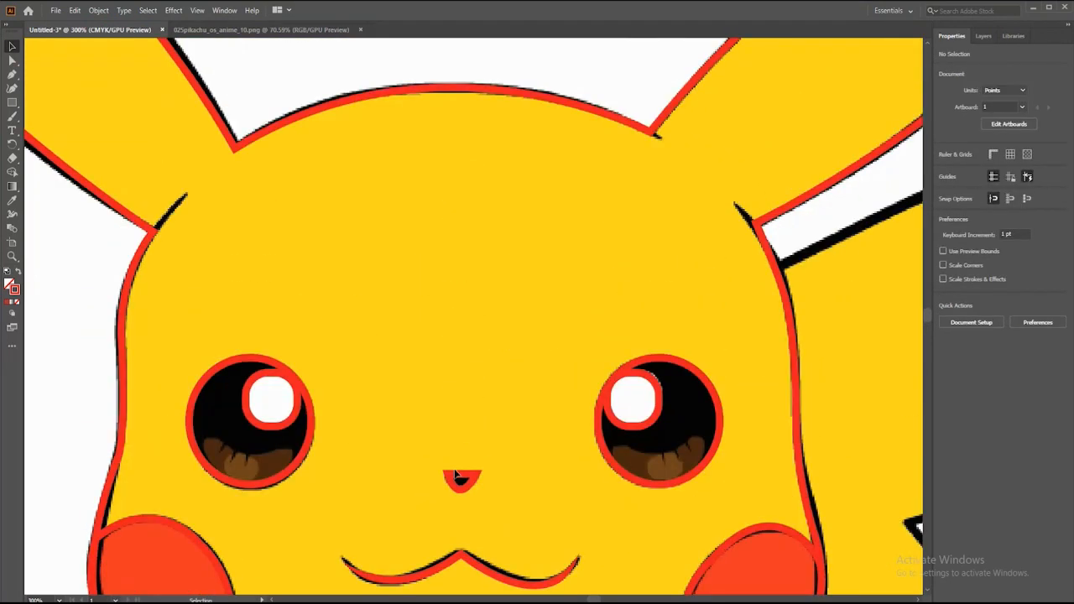
left_click(12, 75)
left_click_drag(155, 290, 187, 260)
key("v")
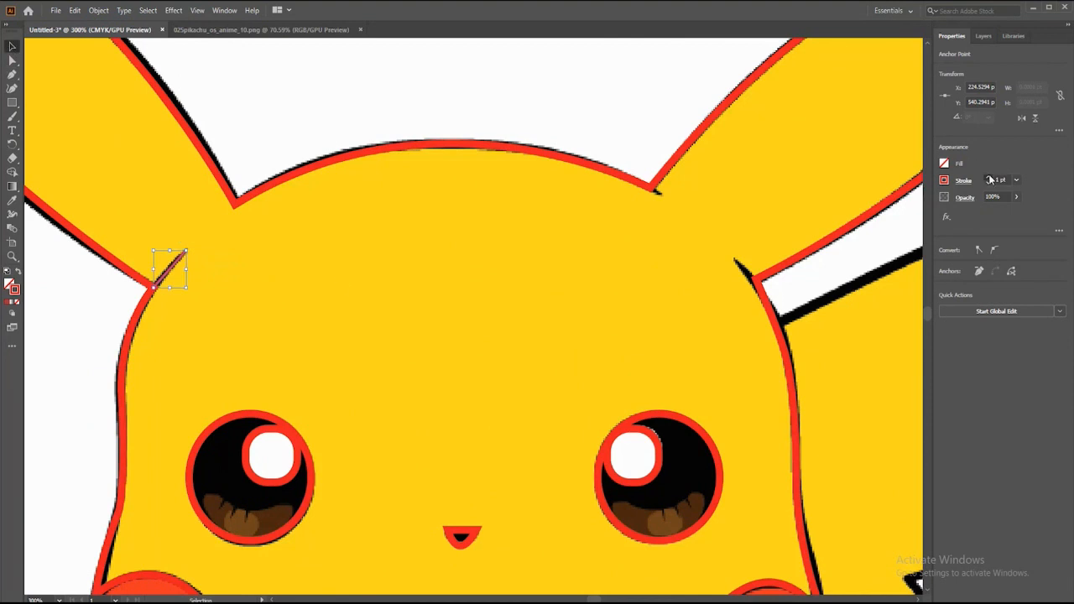
left_click(964, 181)
left_click(940, 364)
left_click(899, 501)
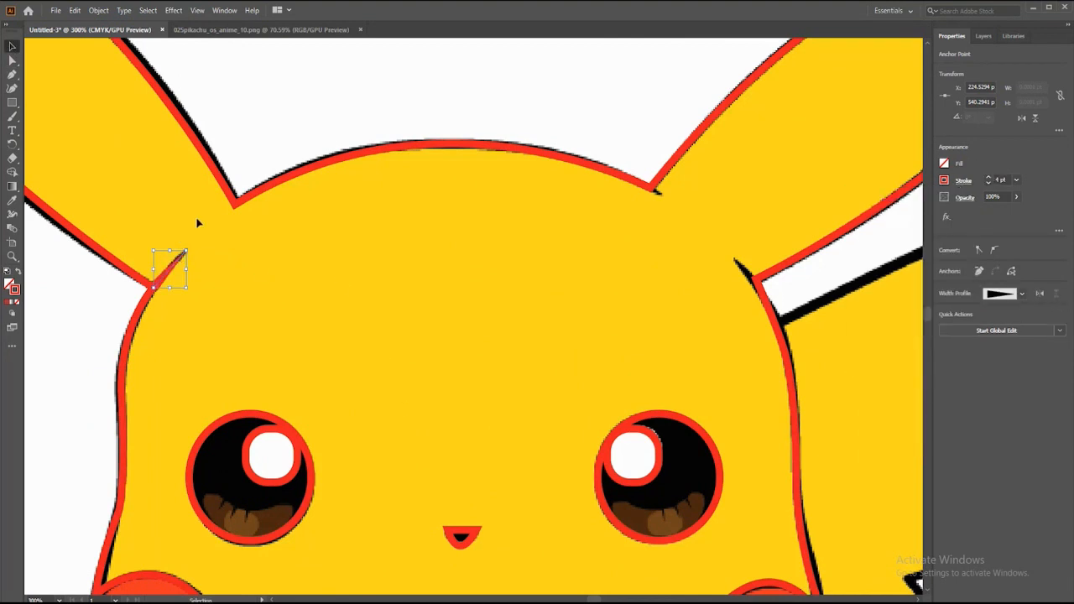
left_click(166, 304)
left_click(162, 282)
left_click(244, 373)
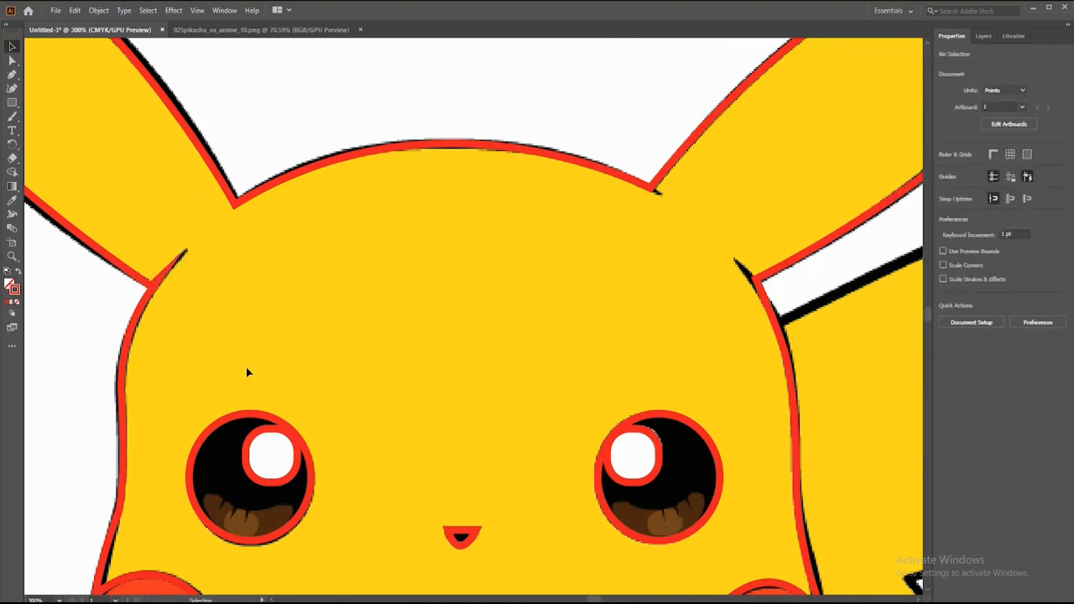
Trace the short crease at the right ear's outer base with a 3 pt stroke and the wedge-shaped width profile.
left_click(12, 74)
left_click(755, 279)
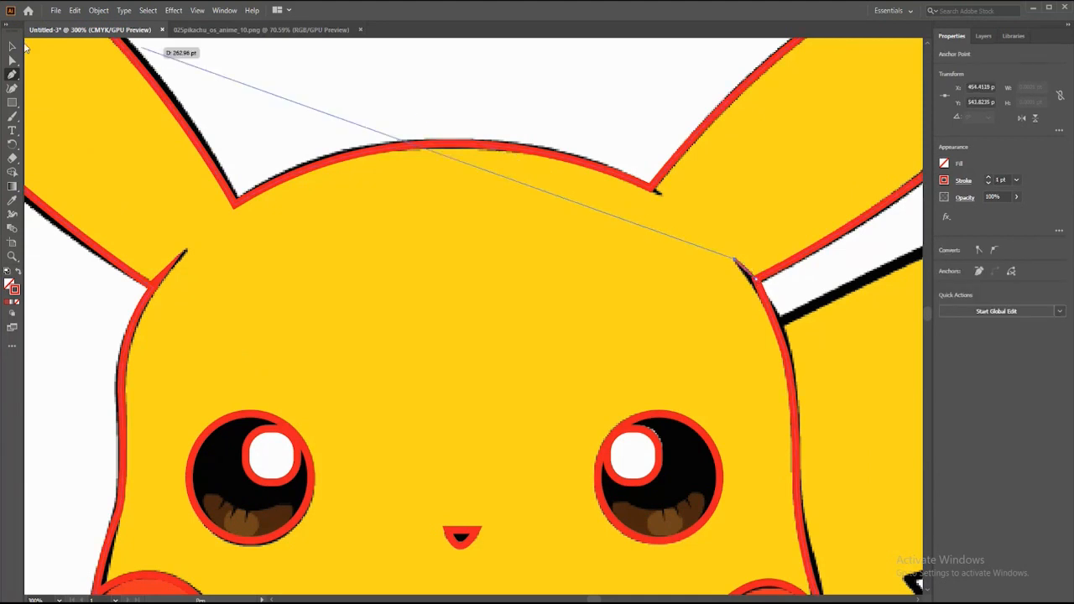
key("v")
left_click(963, 180)
left_click(906, 360)
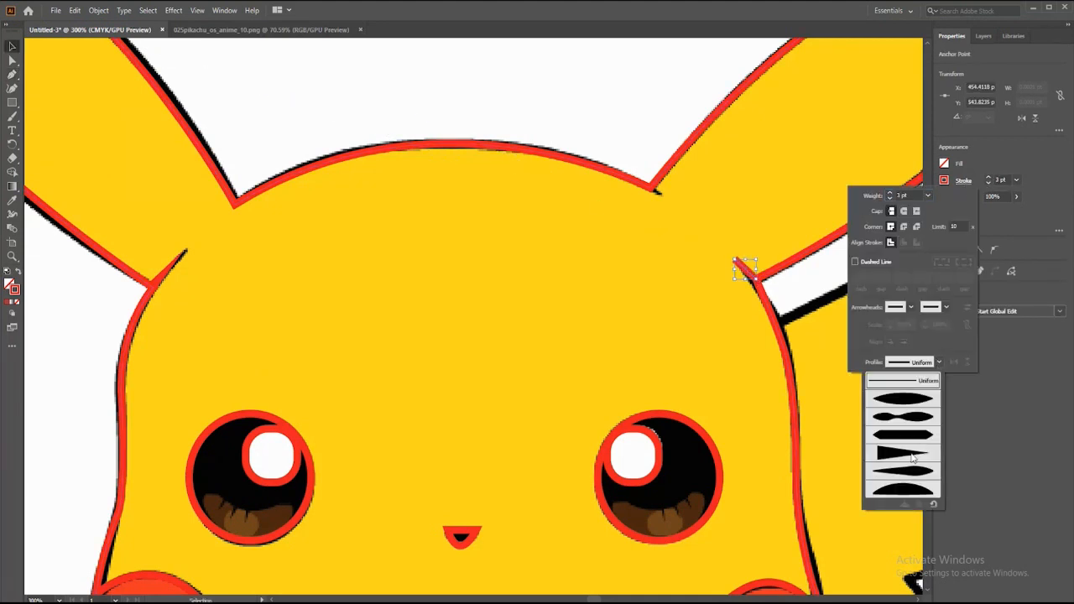
left_click(751, 210)
Trace the tiny crease at the right ear's inner base with a 2 pt stroke and a tapered width profile.
left_click(220, 172)
key("a")
left_click(656, 190)
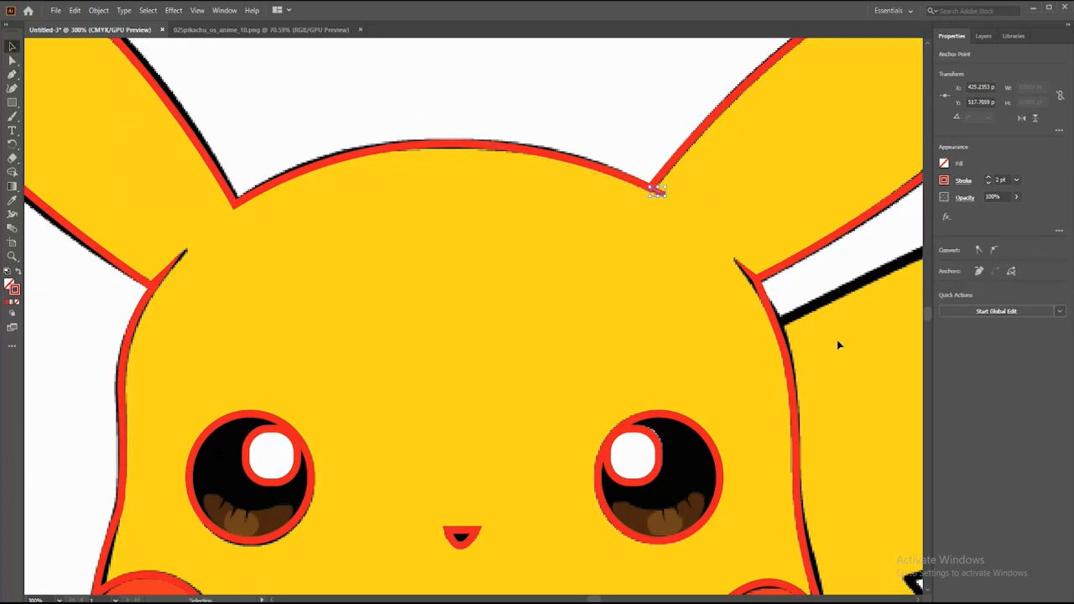
left_click(964, 181)
left_click(941, 360)
left_click(906, 420)
left_click(647, 202)
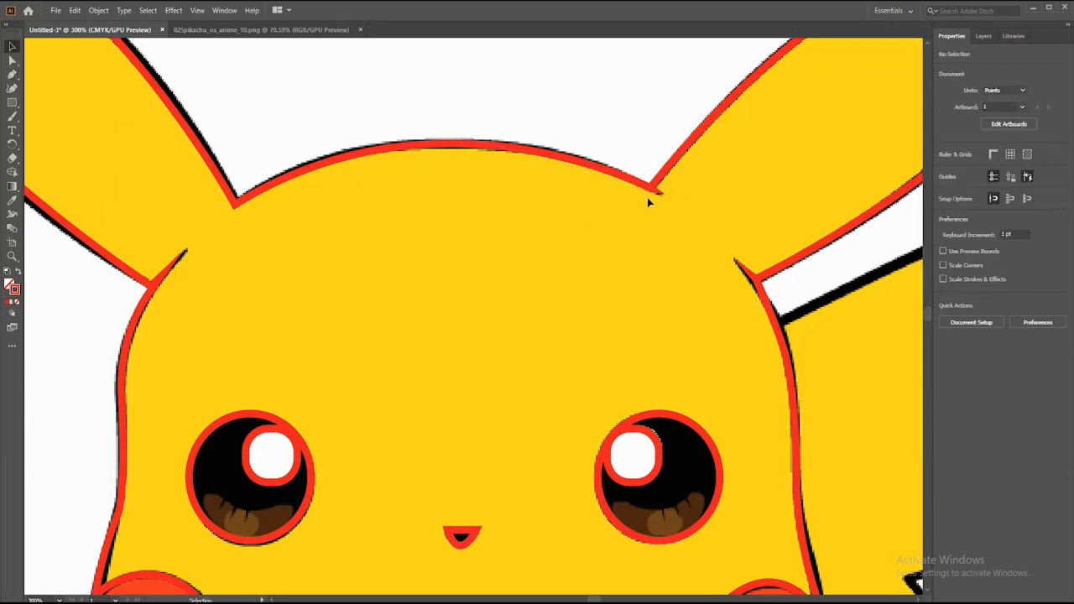
Trace the brown lower area of the left eye, including its jagged upper edge, as a closed path at 400% zoom.
scroll(554, 304, "down", 5)
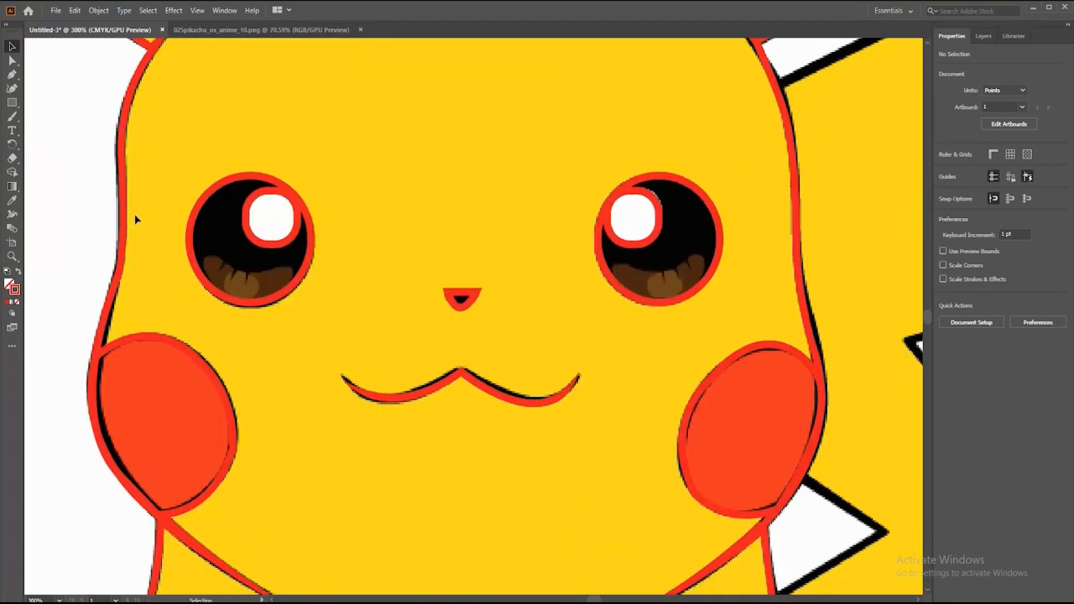
key("p")
left_click(59, 601)
left_click(84, 393)
left_click(115, 235)
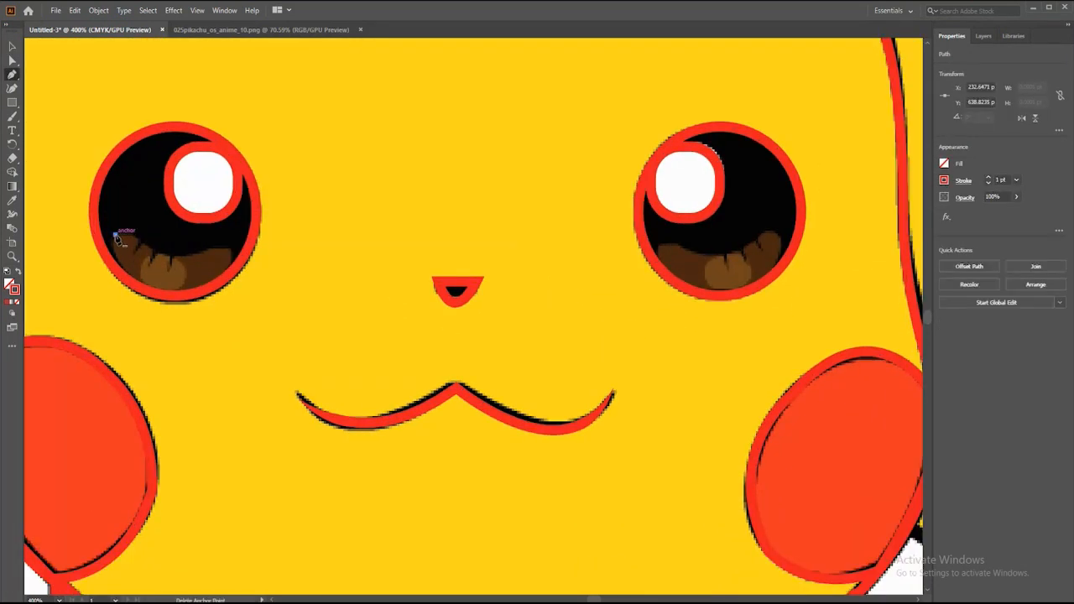
left_click_drag(168, 290, 233, 302)
left_click(169, 288)
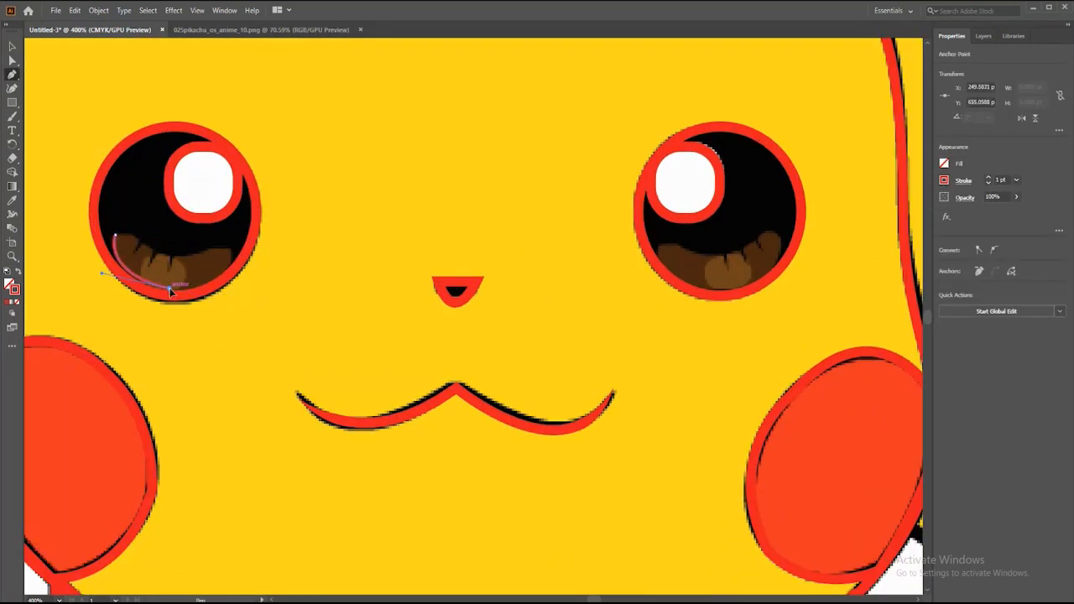
left_click_drag(231, 251, 221, 230)
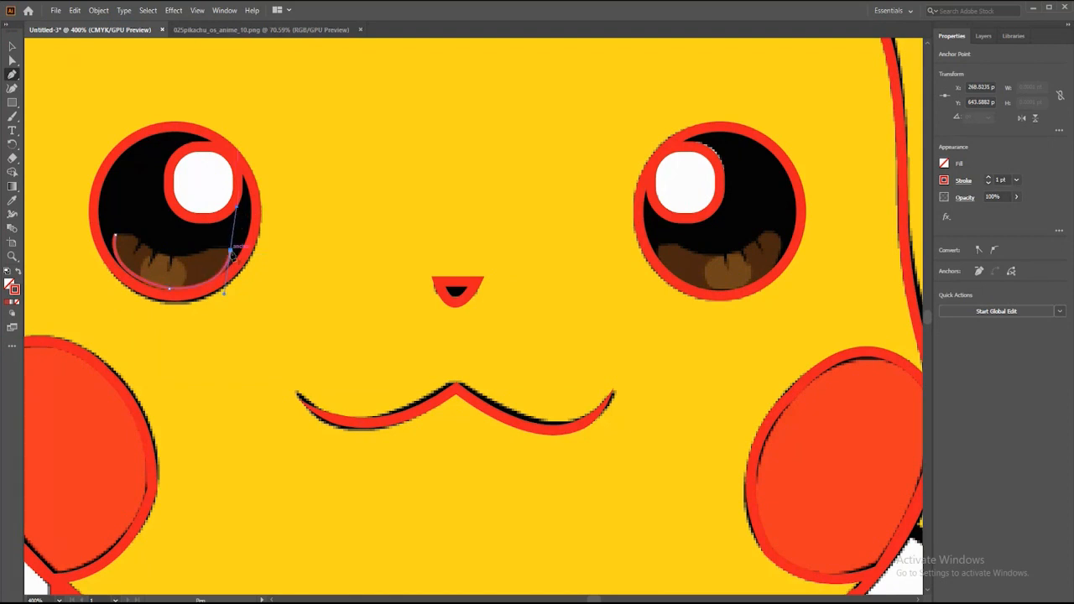
left_click_drag(171, 257, 103, 243)
left_click(149, 243)
left_click(141, 254)
left_click(134, 240)
left_click(127, 252)
key("v")
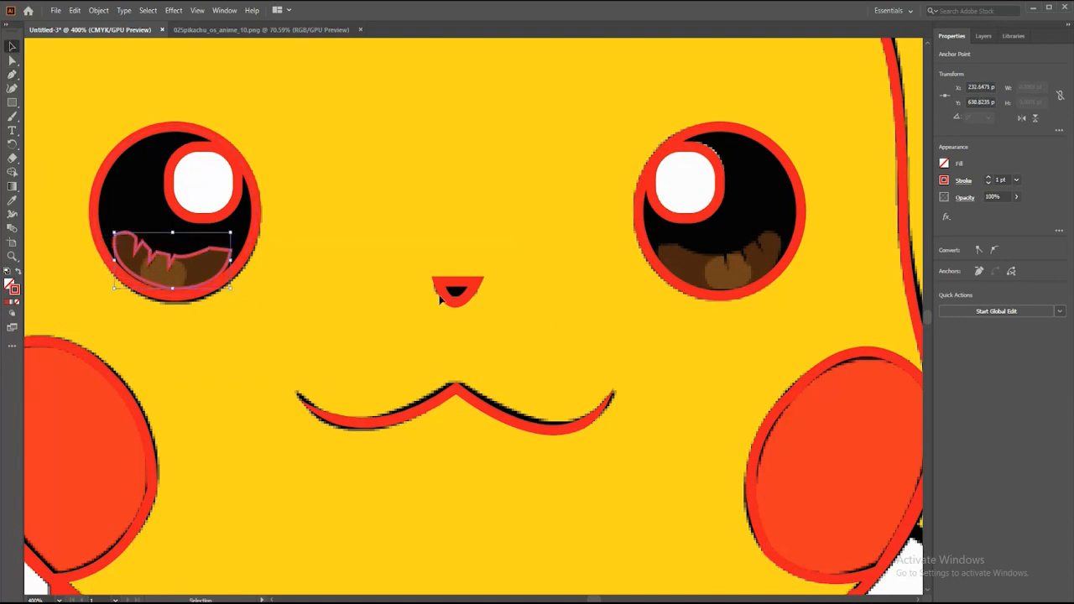
Try a 2 pt stroke on the left eye's brown-area path.
left_click(990, 179)
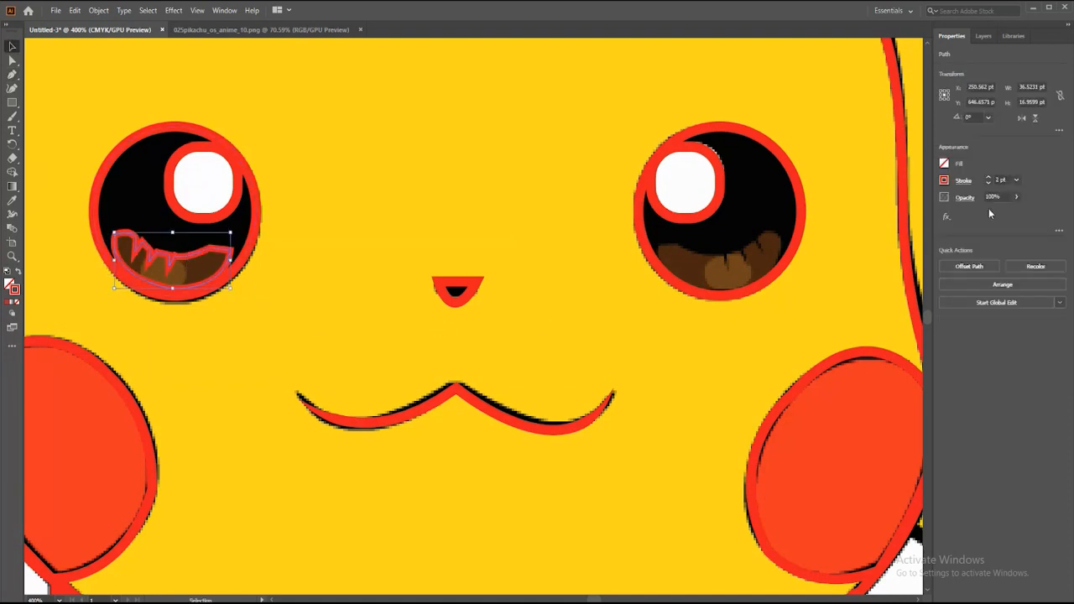
left_click(989, 180)
left_click(989, 183)
Duplicate the left eye's brown-area path onto the right eye and reflect the copy horizontally.
left_click_drag(200, 261, 761, 252)
right_click(765, 250)
mouse_move(797, 427)
left_click(936, 470)
key("Return")
Resize the mirrored copy to fit the right eye's brown area and deselect it.
left_click(796, 300)
left_click_drag(678, 240, 661, 240)
left_click(757, 394)
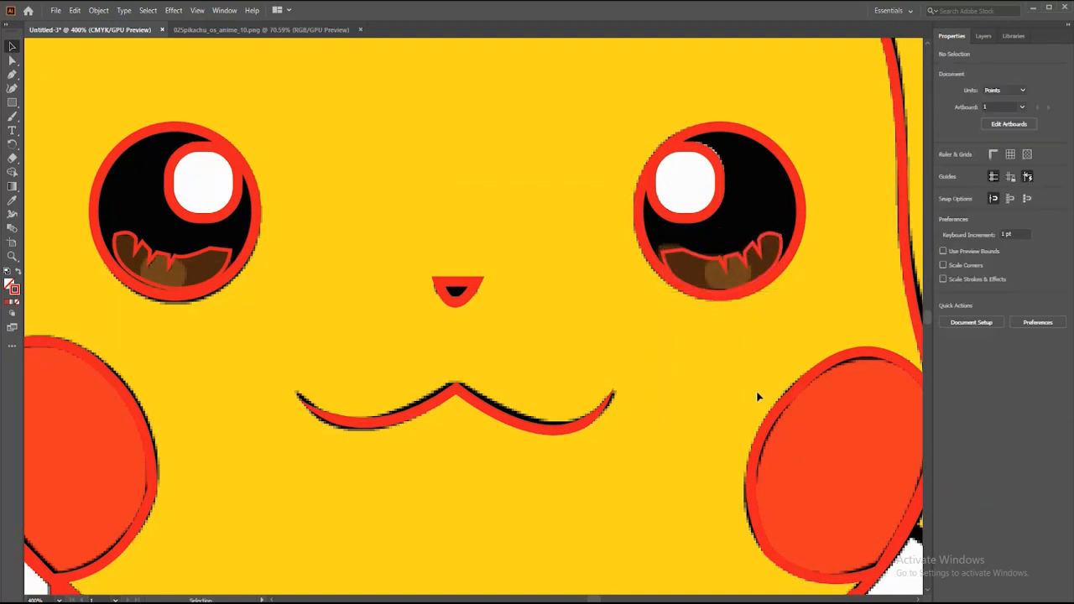
left_click(741, 262)
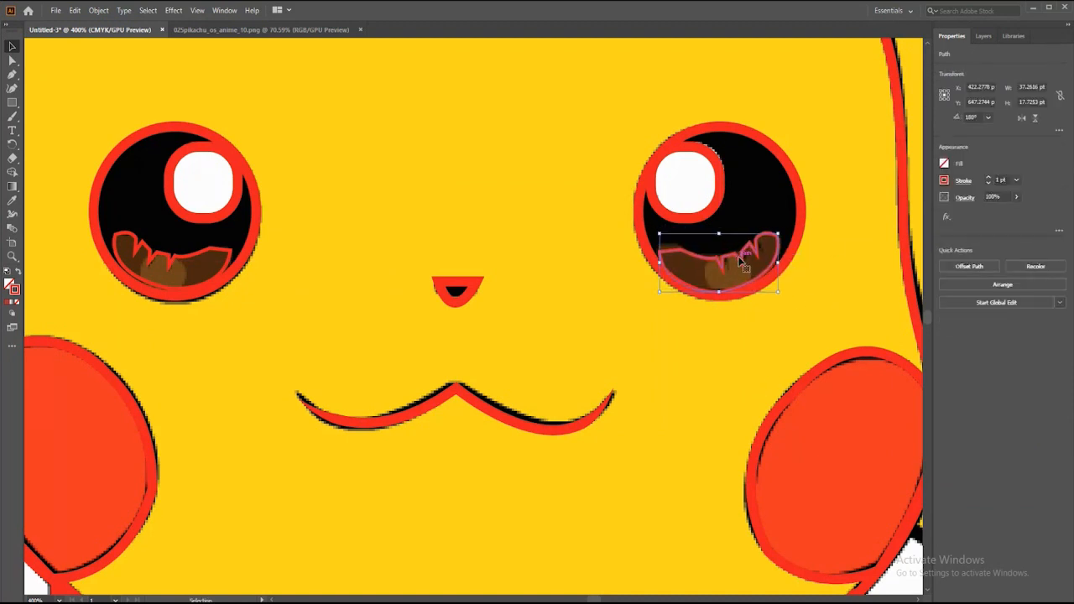
left_click(760, 373)
Trace the left front limb's outer line as an open curve from the fur edge up to its tip at 300% zoom.
scroll(180, 480, "down", 10)
scroll(180, 479, "down", 5)
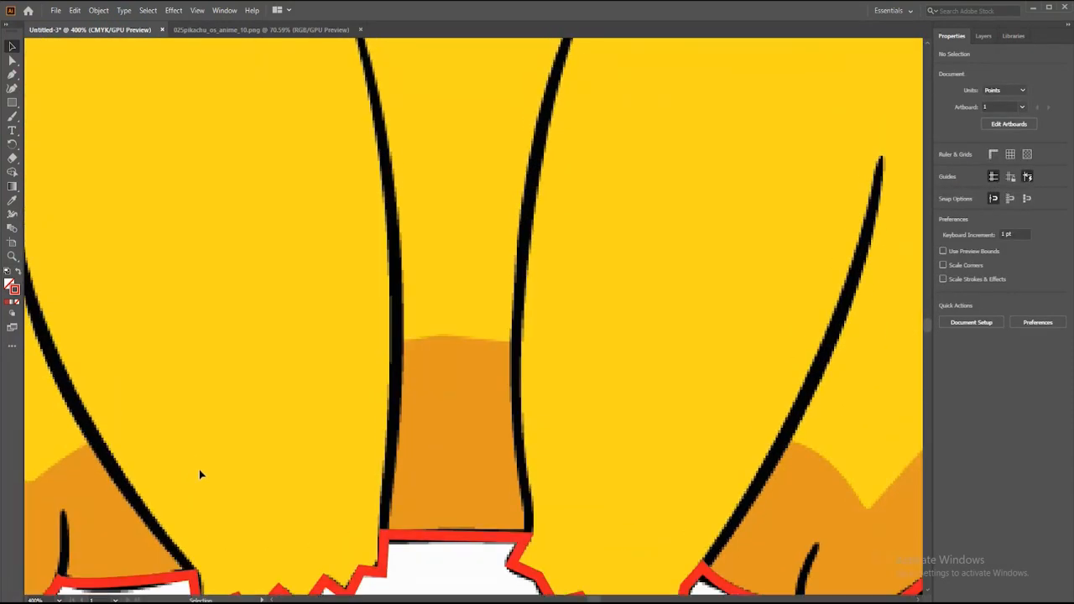
left_click(59, 601)
left_click(82, 410)
key("p")
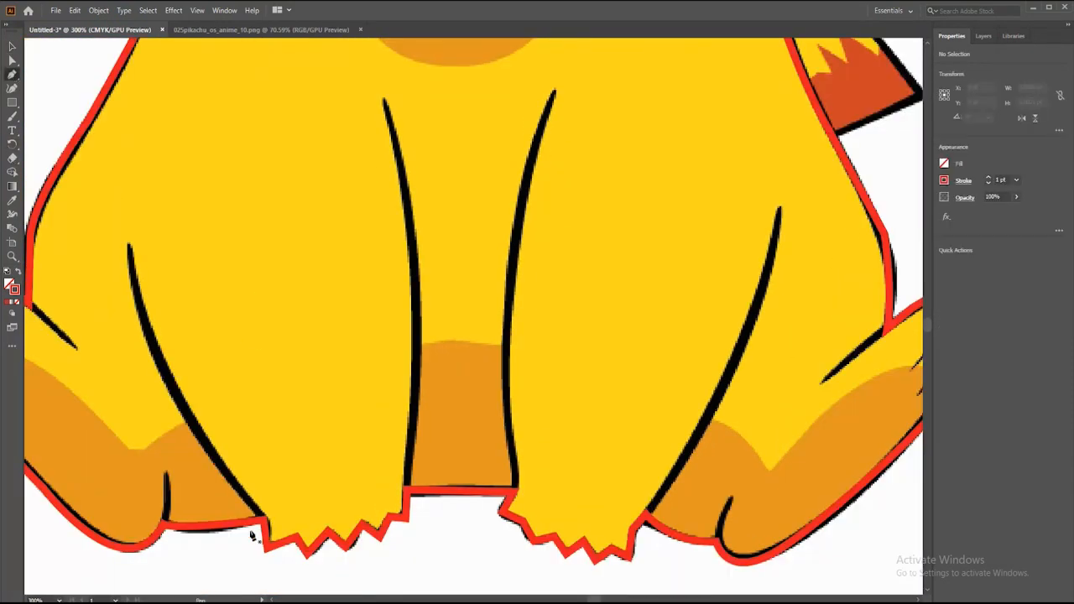
left_click(265, 520)
left_click_drag(128, 245, 127, 113)
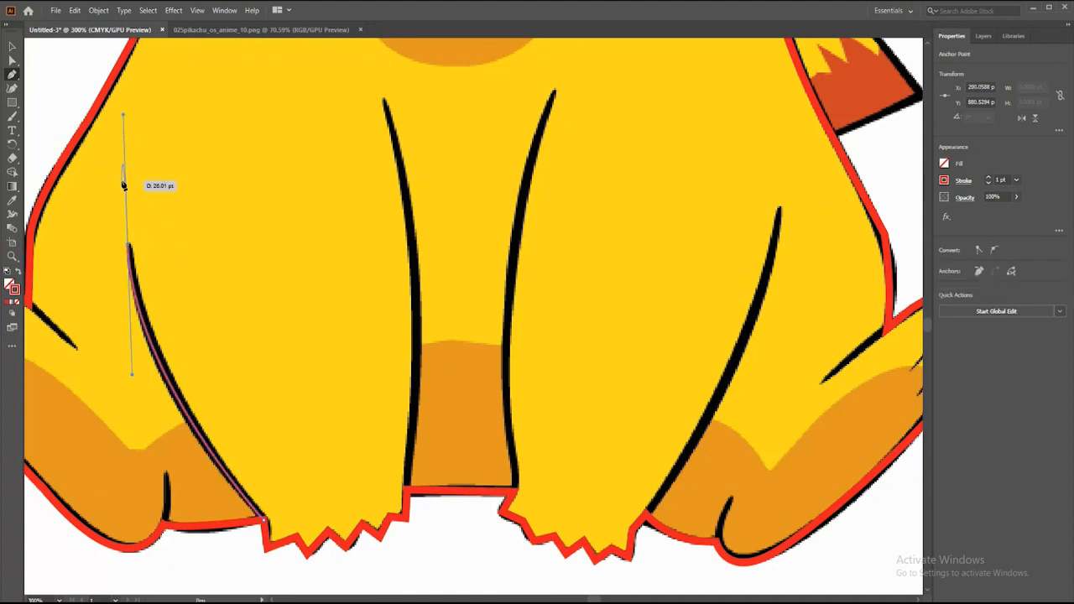
key("v")
Set the limb line's stroke to 3 pt with the wedge-shaped width profile that narrows toward its upper end.
left_click(989, 180)
left_click(989, 179)
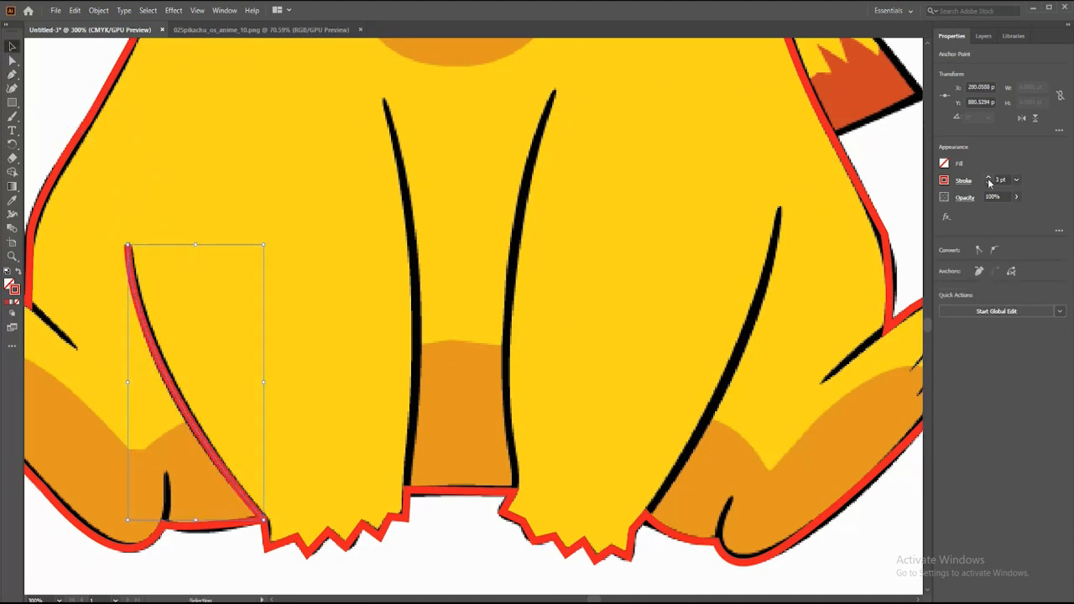
left_click(964, 181)
left_click(936, 361)
left_click(899, 470)
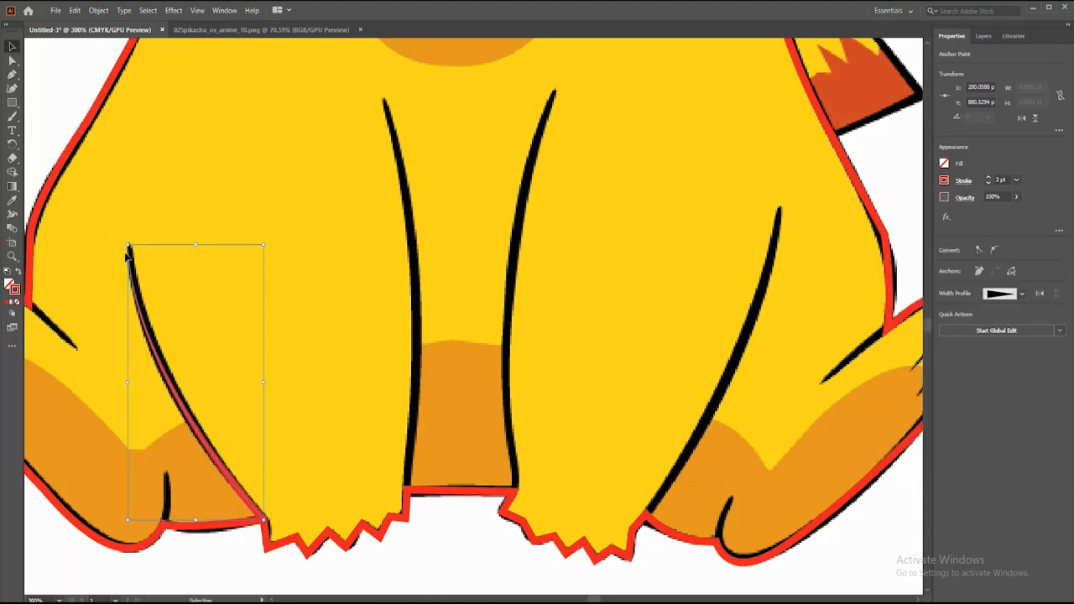
Stretch the left limb line slightly upward to reach the drawn tip, and reselect the path.
mouse_move(127, 245)
left_mouse_down()
mouse_move(121, 206)
mouse_move(129, 238)
left_mouse_up()
left_click(290, 482)
left_click(252, 505)
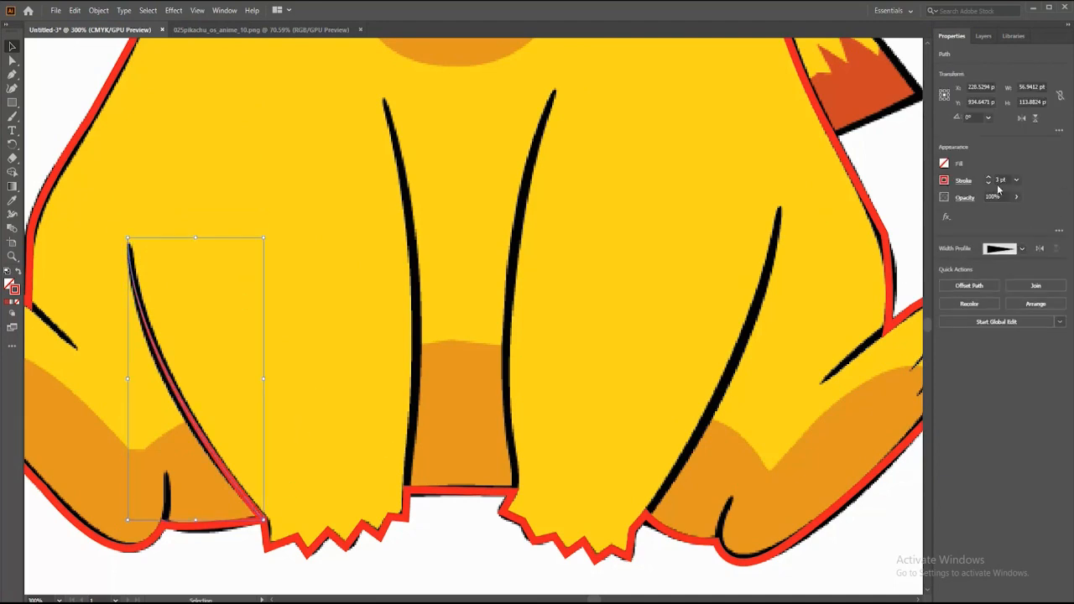
Thicken the left front limb's outer line slightly, and trace the same limb's inner line as an open curve between fur edge and upper tip.
left_click(989, 178)
left_click(345, 273)
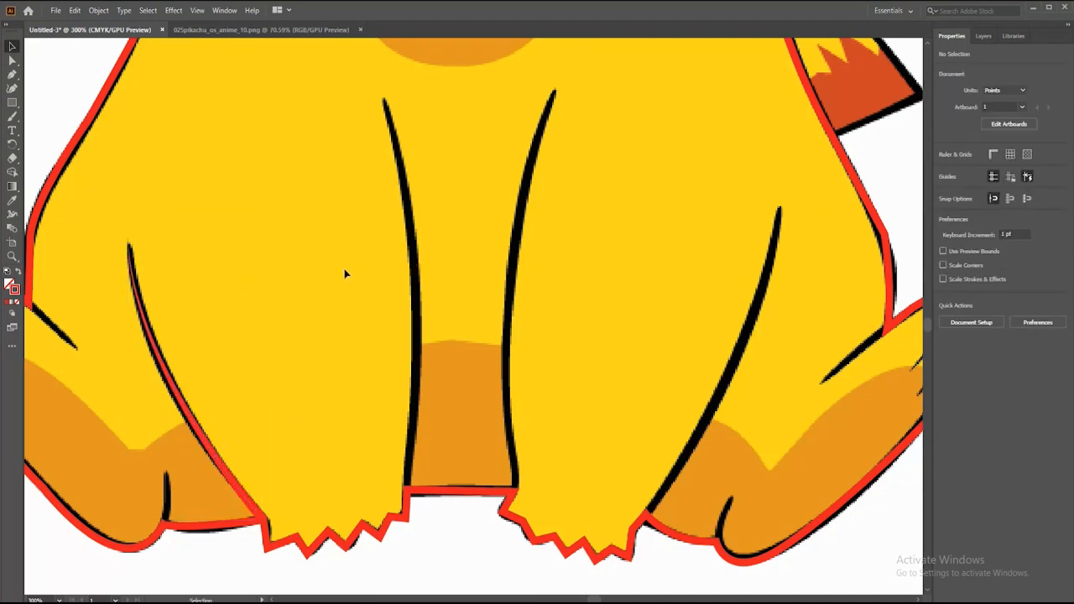
left_click(13, 75)
left_click_drag(382, 87, 326, 210)
scroll(352, 185, "down", 4)
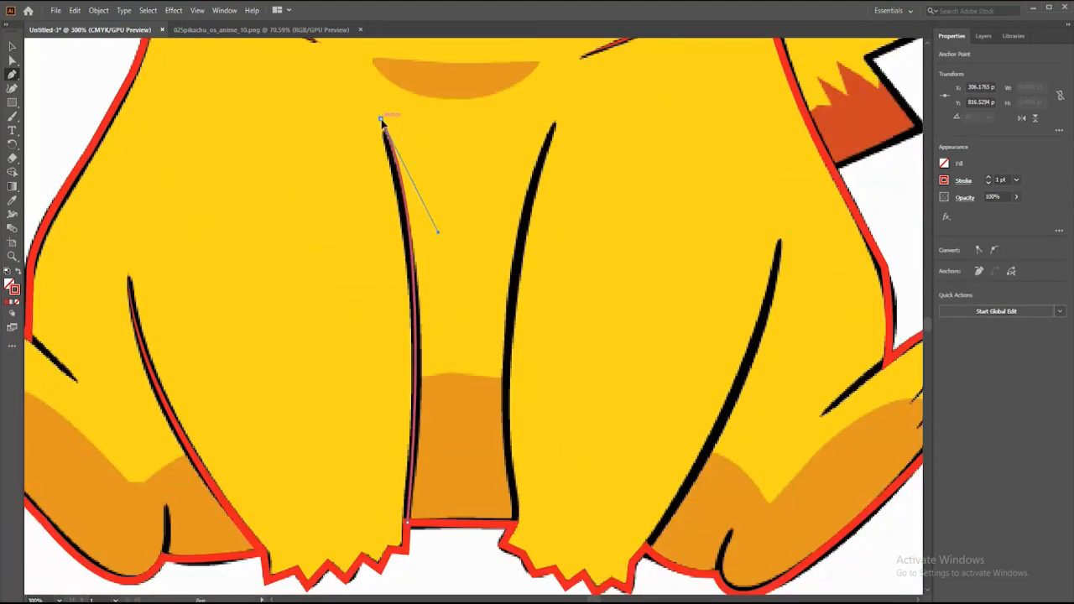
left_click(381, 120)
key("v")
Set the left limb's inner line to a 4 pt stroke with the wedge-shaped width profile and deselect it.
left_click(989, 176)
left_click(989, 176)
left_click(989, 177)
left_click(963, 179)
left_click(930, 364)
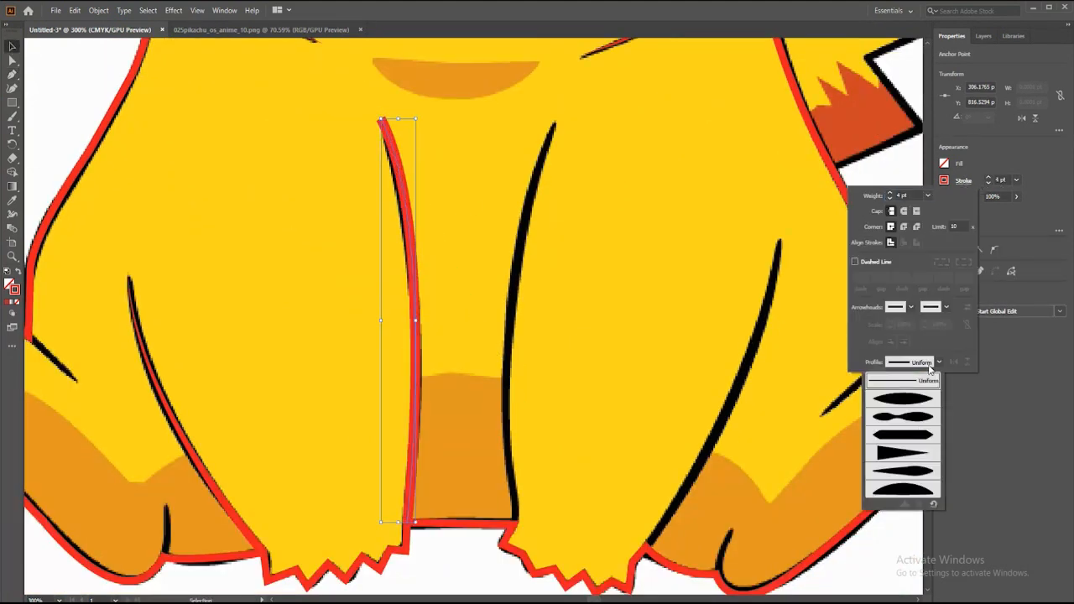
left_click(923, 455)
left_click(386, 123)
Trace the right front limb's inner line as an open curve from the fur edge up to its tip.
left_click(12, 75)
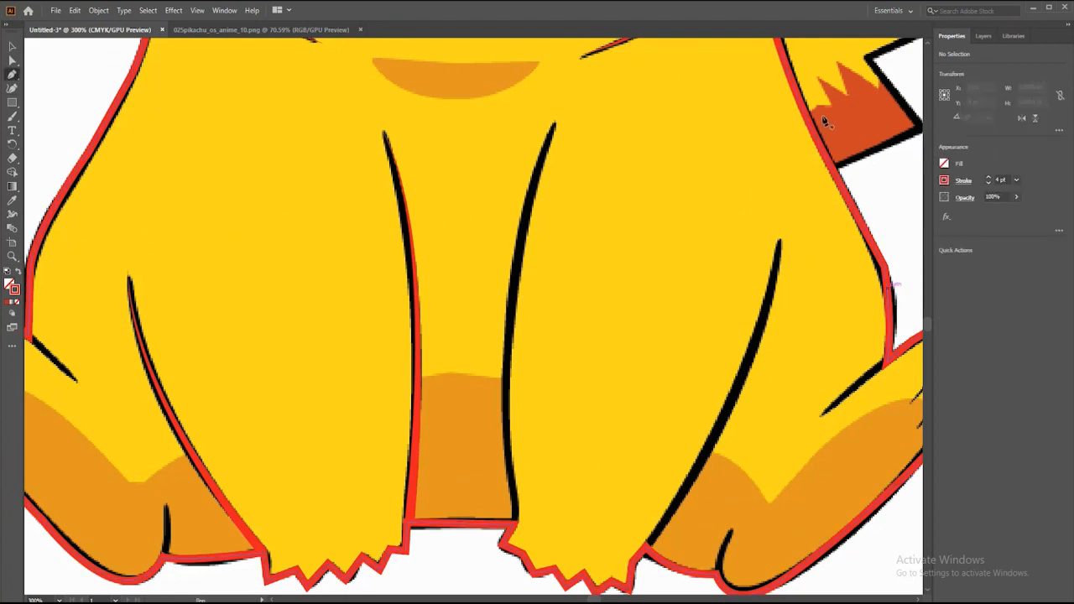
left_click(516, 521)
left_click_drag(525, 209, 562, 69)
left_click(553, 127)
left_click(12, 46)
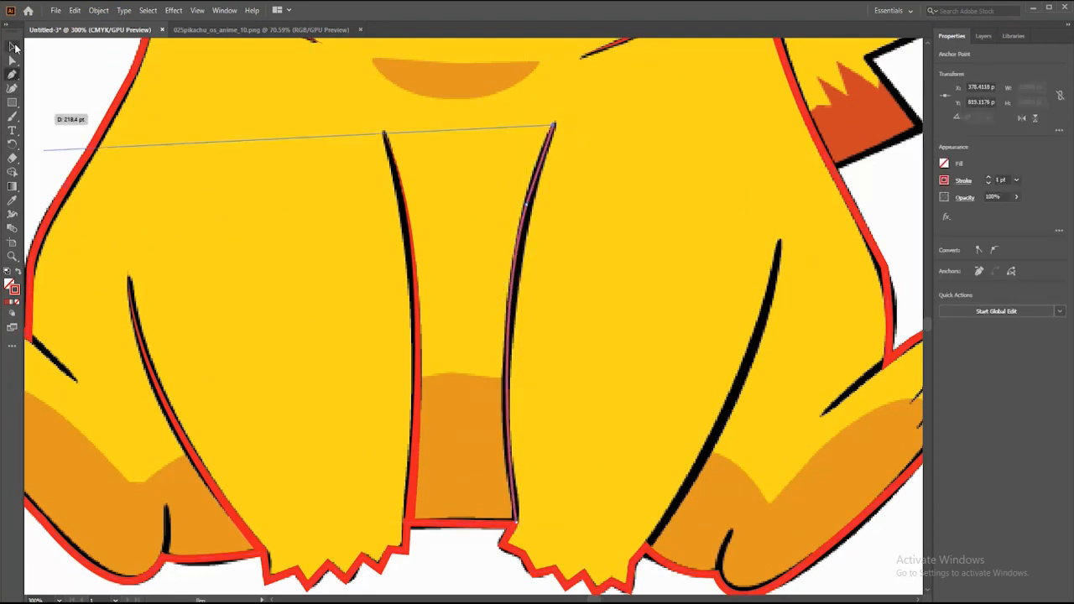
Set the right limb's inner line to a 4 pt stroke with the wedge-shaped width profile and deselect it.
left_click(989, 176)
left_click(989, 176)
left_click(988, 176)
left_click(964, 180)
left_click(939, 362)
left_click(923, 418)
left_click(708, 271)
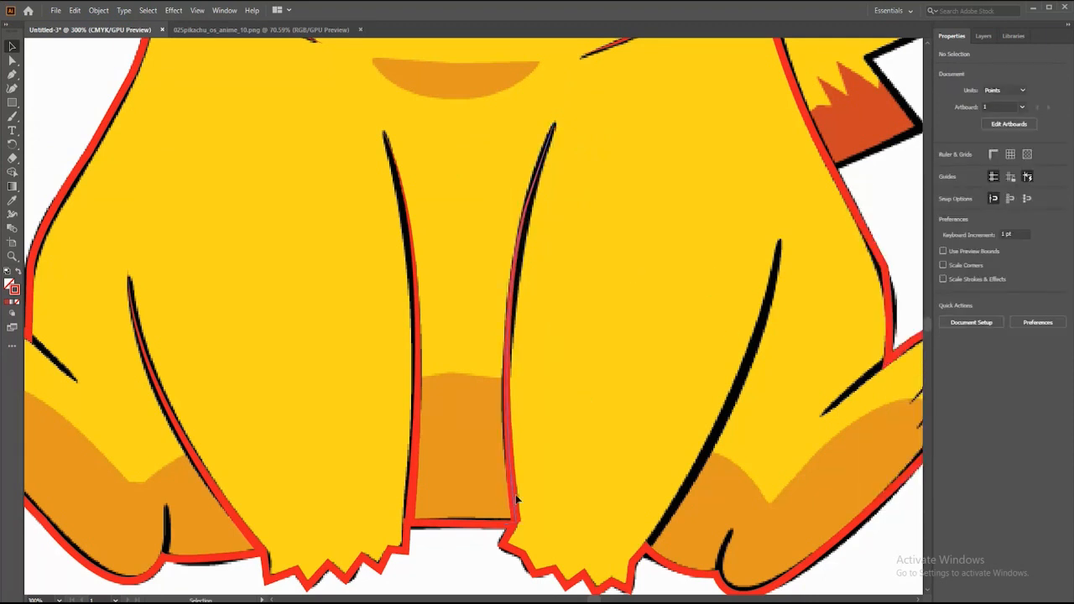
Widen the right limb's inner line so that its upper end reaches the drawn tip, and deselect it.
left_click(515, 492)
left_click(730, 347)
left_click(534, 195)
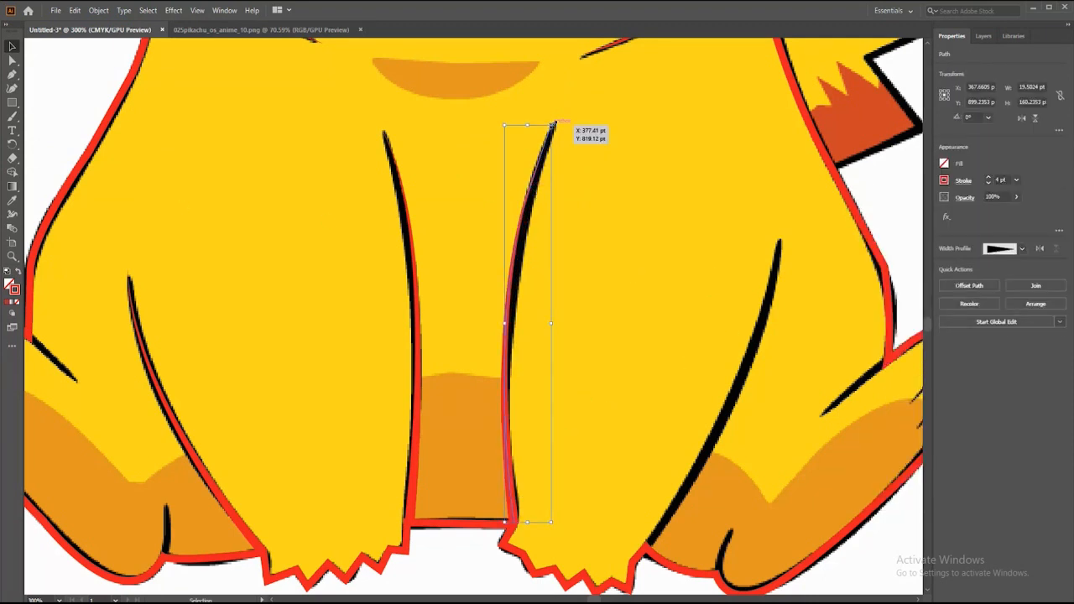
left_click(628, 194)
left_click(559, 124)
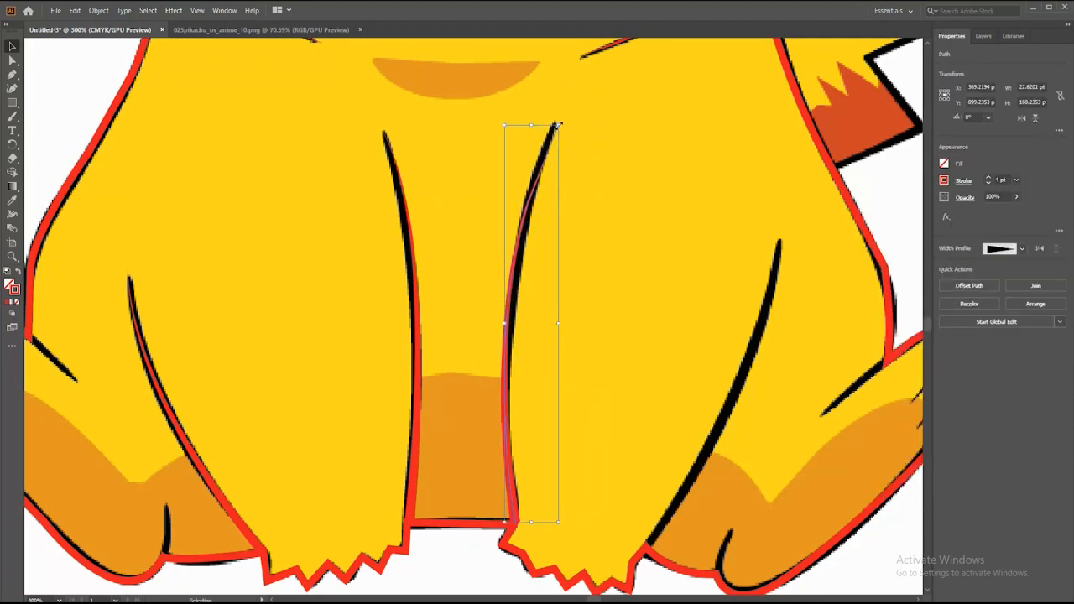
left_click(576, 165)
Trace the right front limb's outer line as an open curve from the fur edge up to its tip.
key("p")
left_click(646, 550)
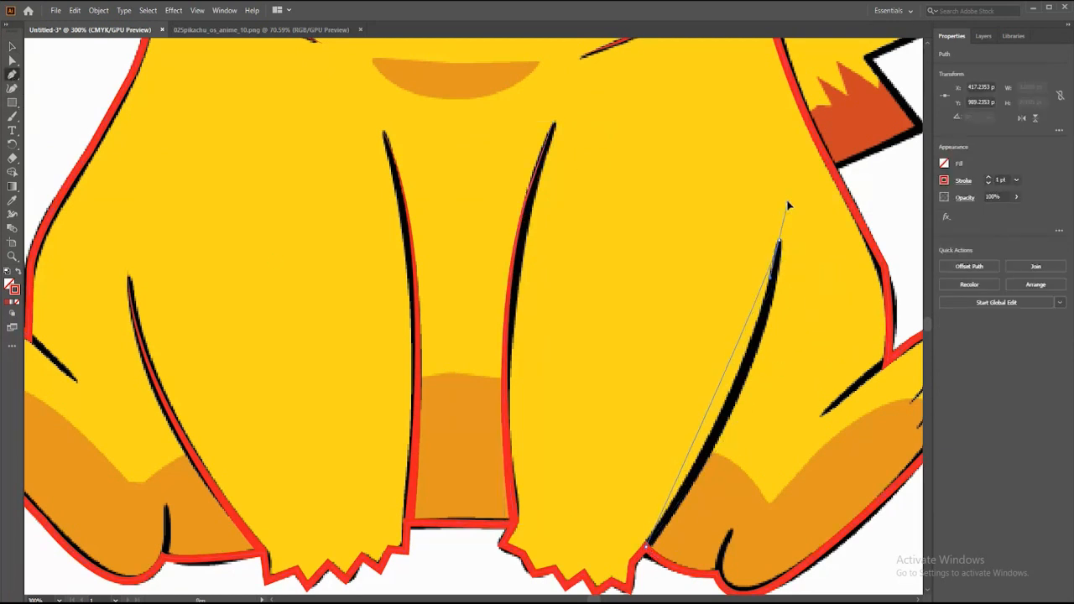
left_click_drag(778, 242, 772, 96)
left_click(779, 242)
left_click(12, 46)
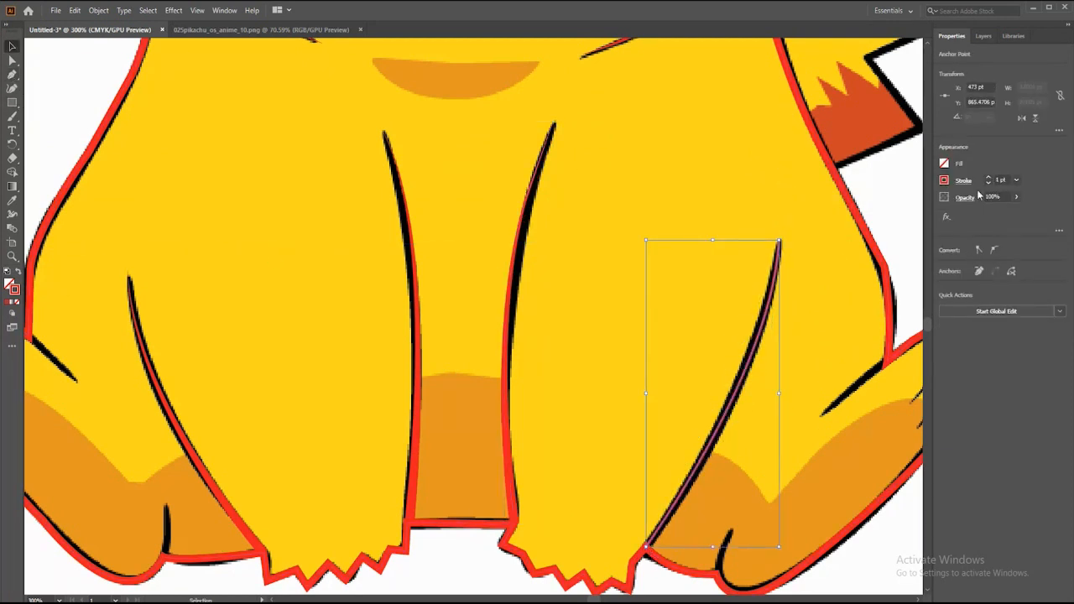
Thicken the right limb's outer line and apply the wedge-shaped width profile narrowing toward its upper tip.
left_click(989, 176)
left_click(989, 176)
left_click(989, 176)
left_click(963, 180)
left_click(703, 208)
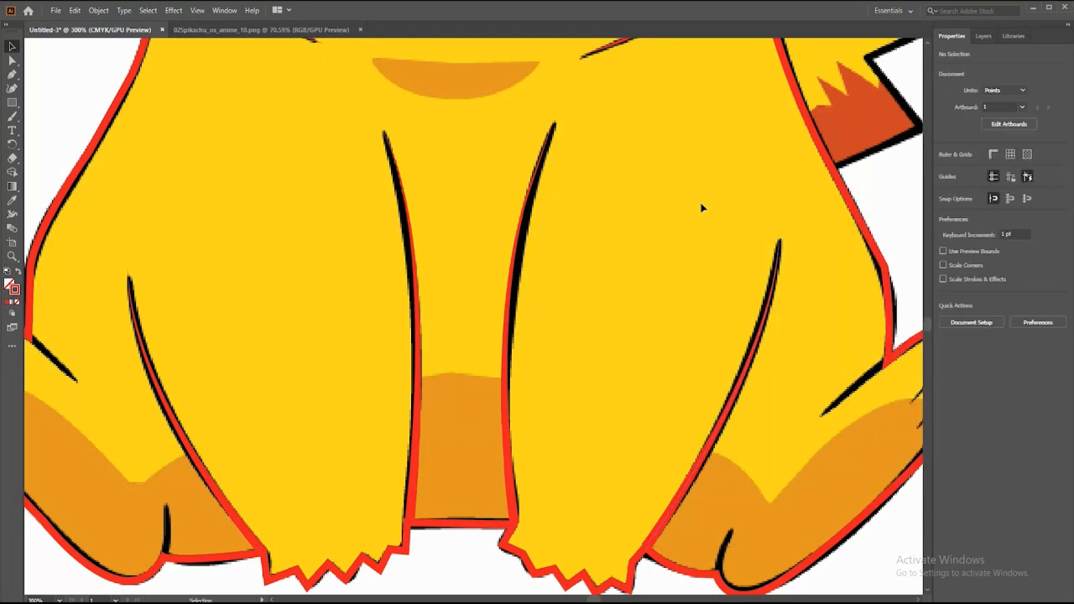
Trace the left foot's upper detail line with a straight 3 pt segment from the body outline and taper it with the wedge-shaped width profile.
scroll(210, 462, "left", 5)
key("p")
left_click(274, 335)
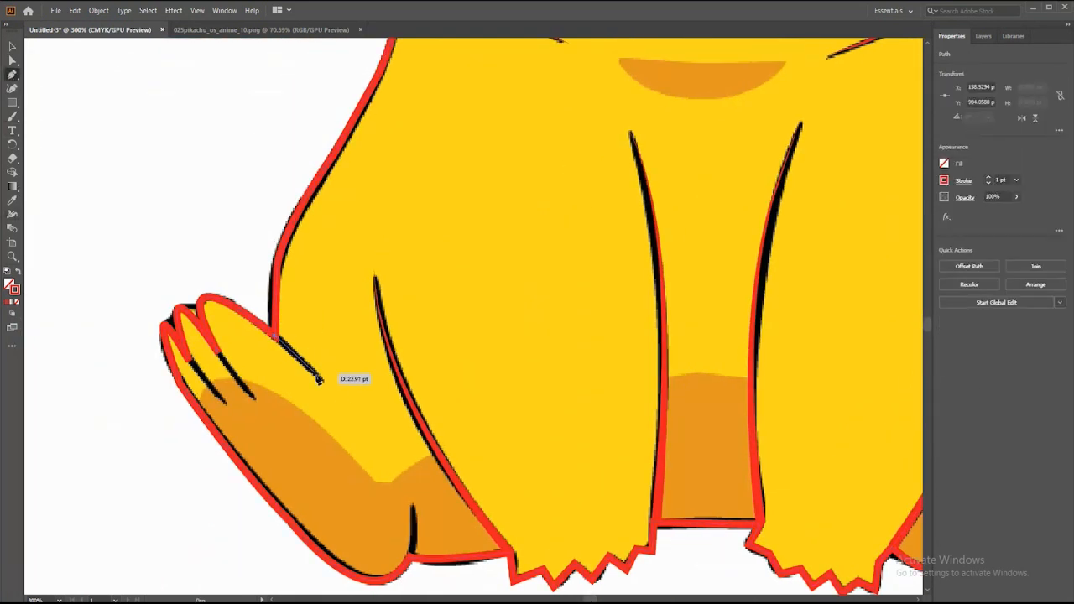
left_click(321, 382)
left_click(12, 46)
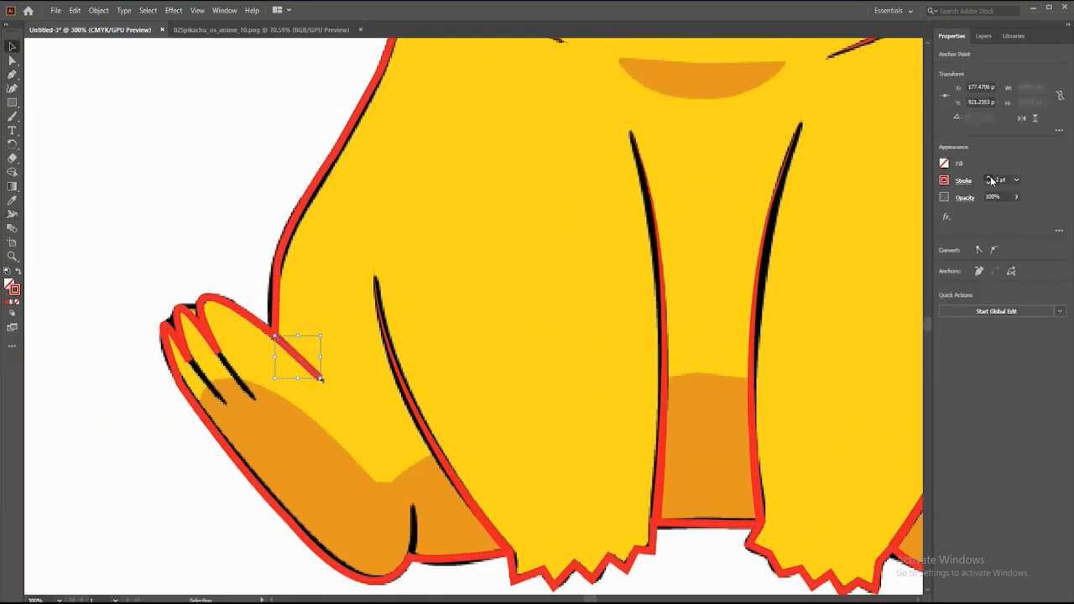
left_click(964, 179)
left_click(907, 360)
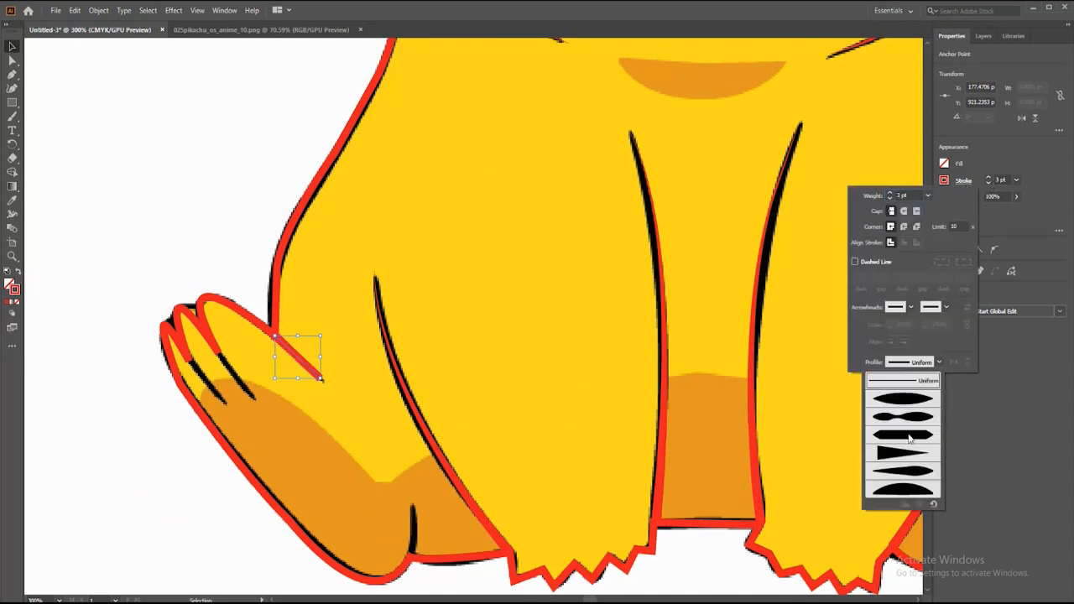
left_click(895, 420)
left_click(425, 333)
Trace the left foot's inner toe line with a straight 3 pt segment and taper it with the wedge-shaped width profile.
key("p")
left_click(218, 353)
left_click(253, 398)
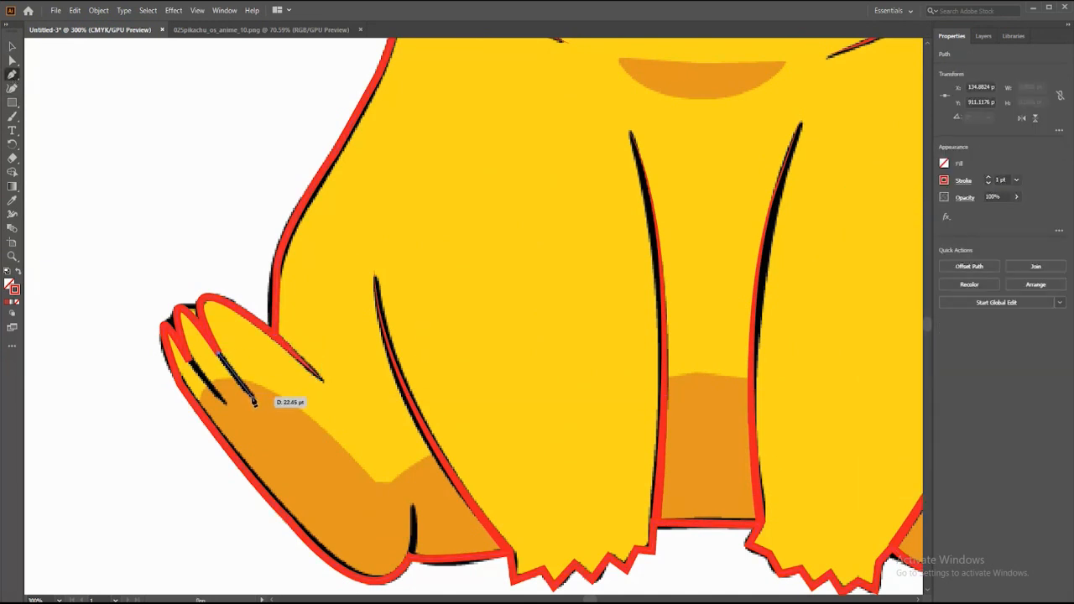
left_click(12, 46)
left_click(978, 181)
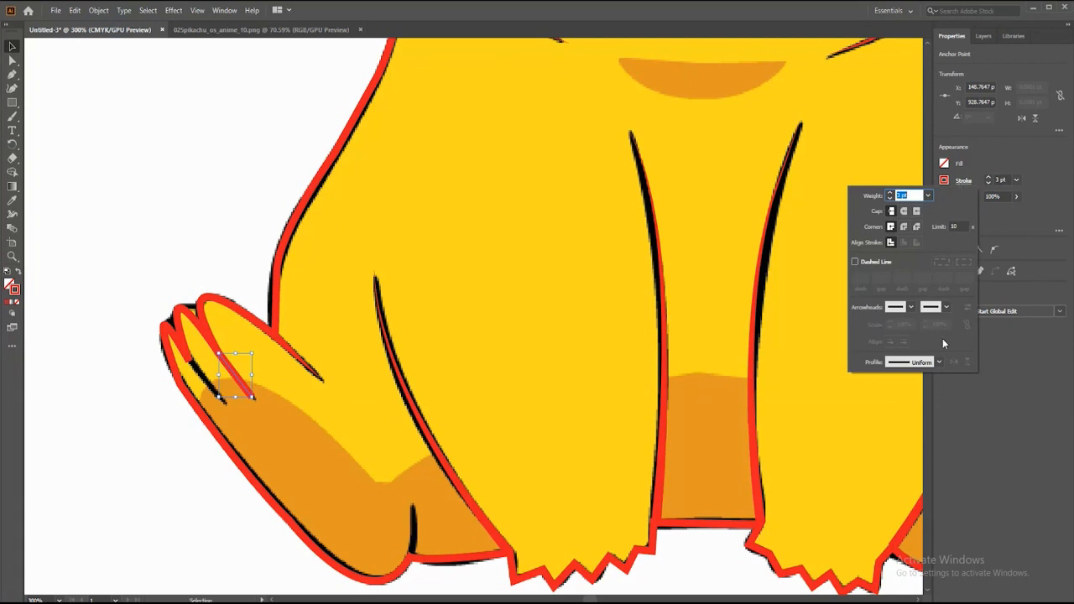
left_click(907, 359)
left_click(895, 419)
left_click(482, 348)
Trace the left foot's outer toe line with a straight 3 pt segment and taper it with the wedge-shaped width profile.
key("p")
left_click(189, 361)
left_click(225, 401)
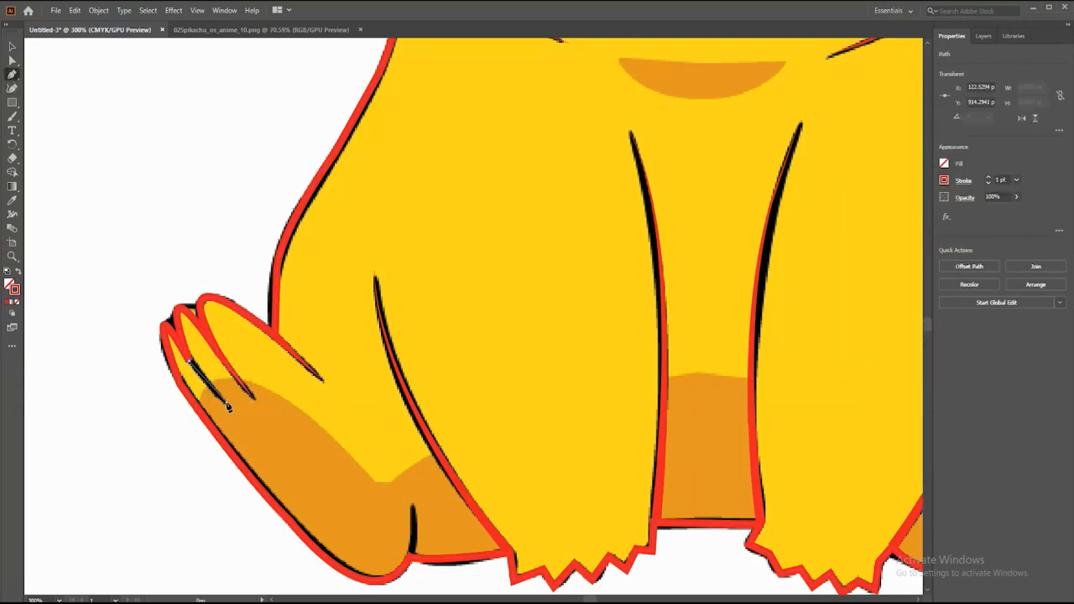
key("v")
left_click(966, 183)
left_click(907, 359)
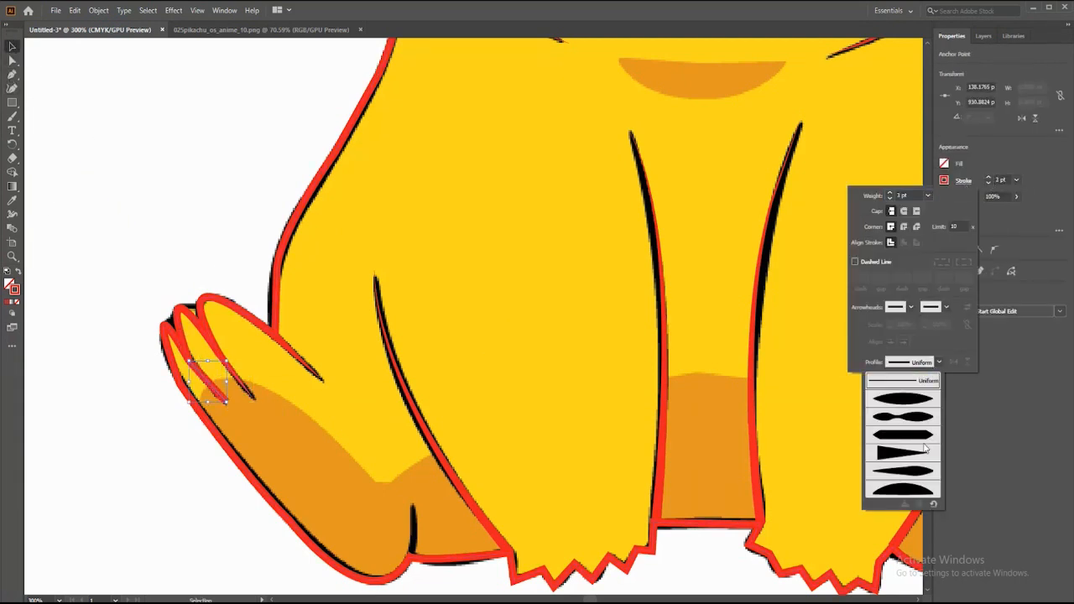
left_click(897, 420)
left_click(161, 263)
Trace the short heel line at the bottom of the left foot with a 3 pt stroke.
left_click(413, 542)
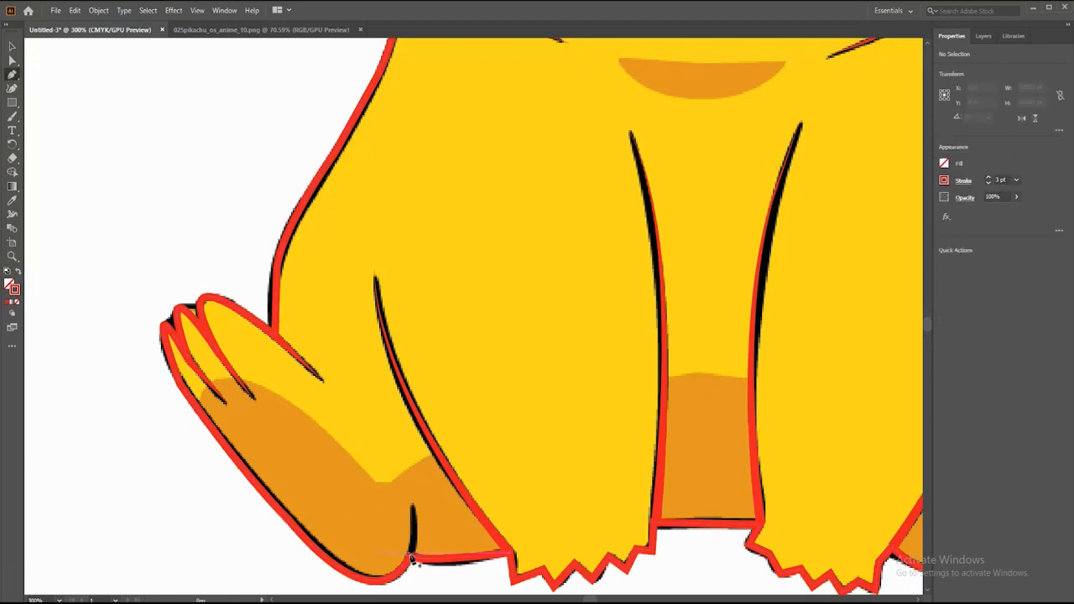
left_click(411, 509)
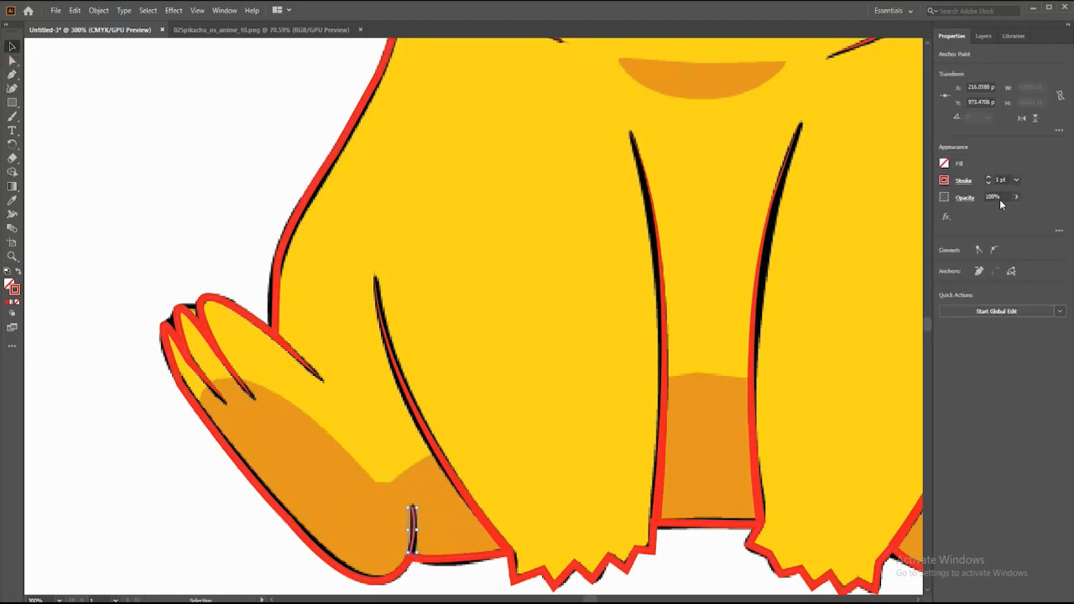
left_click(414, 537)
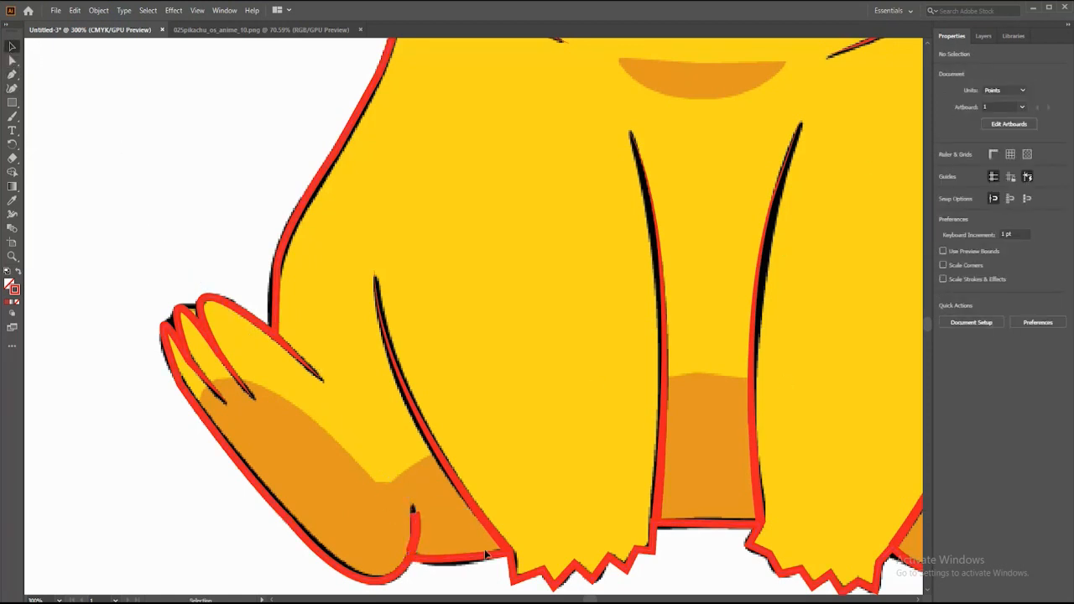
left_click(432, 579)
Stretch the left heel line up to the drawn tip and give its stroke a round cap.
left_click(413, 537)
left_click_drag(418, 522, 413, 505)
left_click(964, 180)
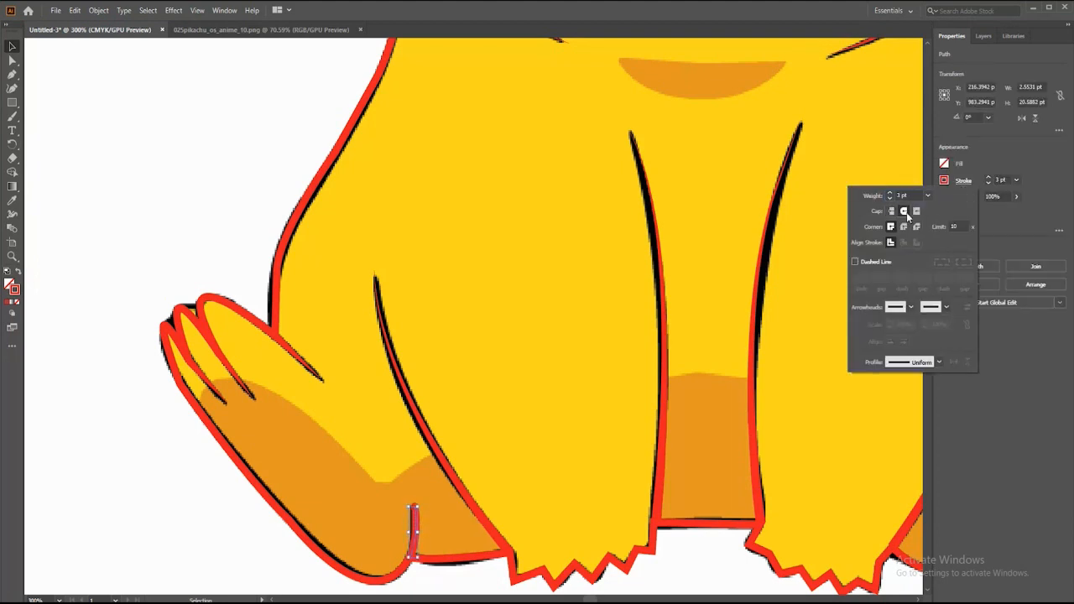
left_click(394, 458)
Trace the short heel line at the bottom of the right foot as a 3 pt curve.
left_click_drag(590, 600, 597, 599)
left_click(12, 74)
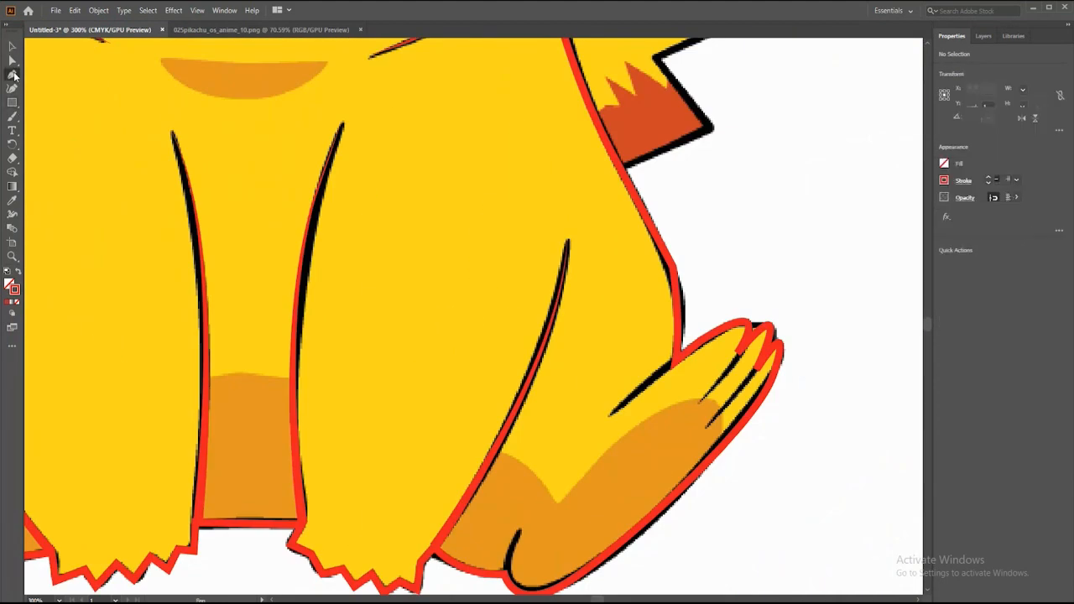
left_click(506, 575)
left_click_drag(534, 517, 532, 512)
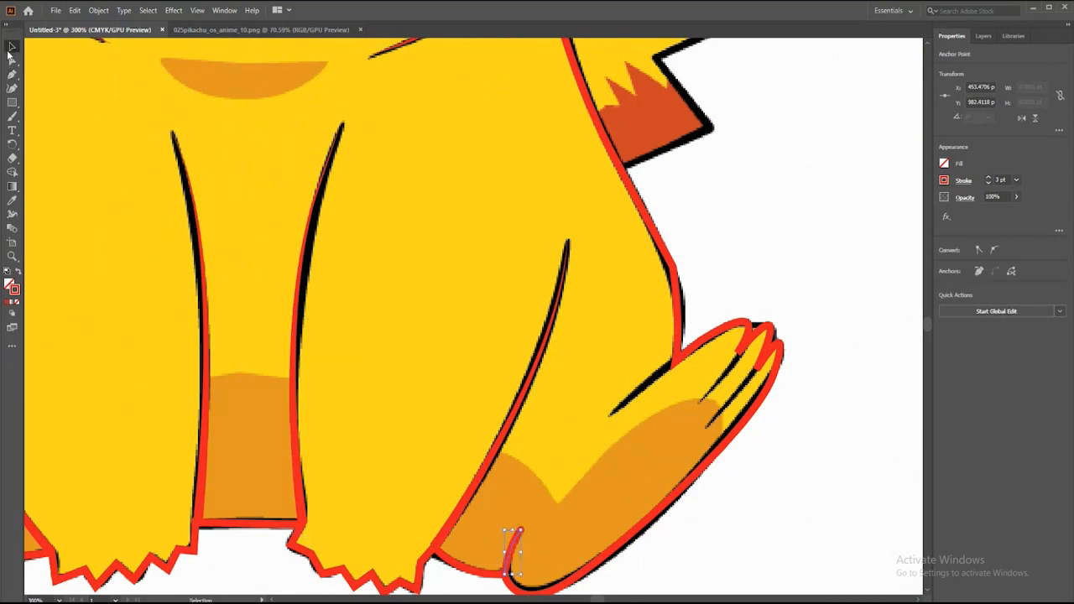
Trace the right foot's upper detail line as a straight 3 pt segment and apply the wedge-shaped width profile.
left_click(609, 413)
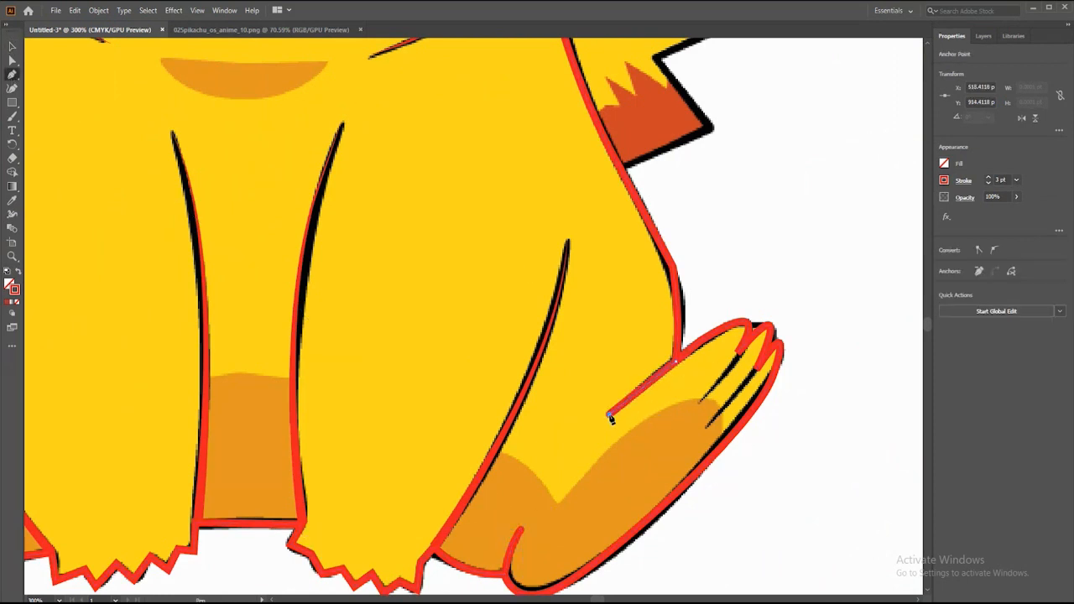
key("v")
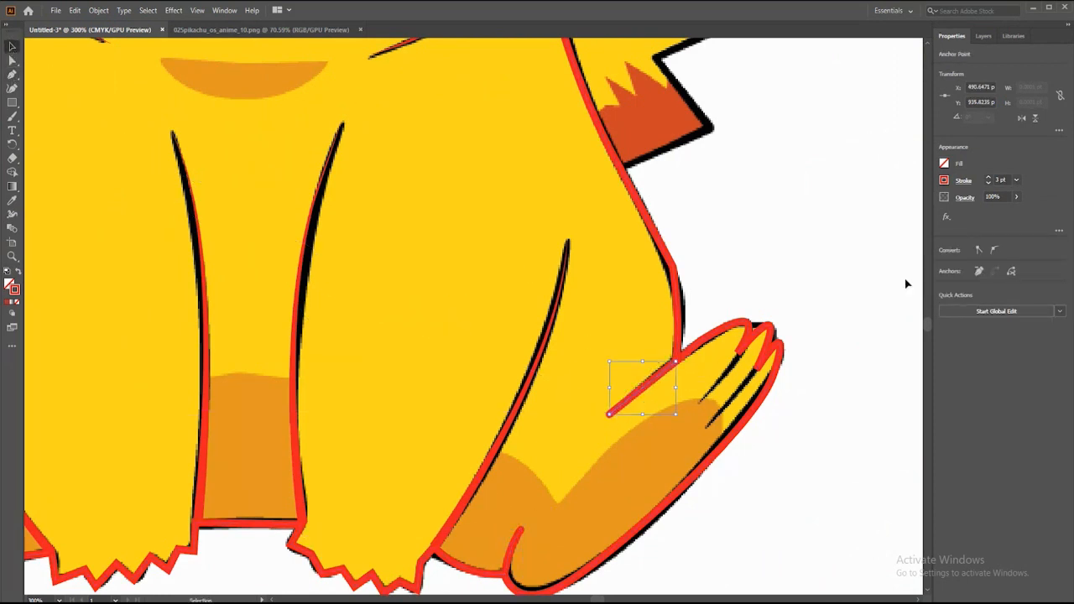
left_click(963, 180)
left_click(935, 361)
left_click(762, 472)
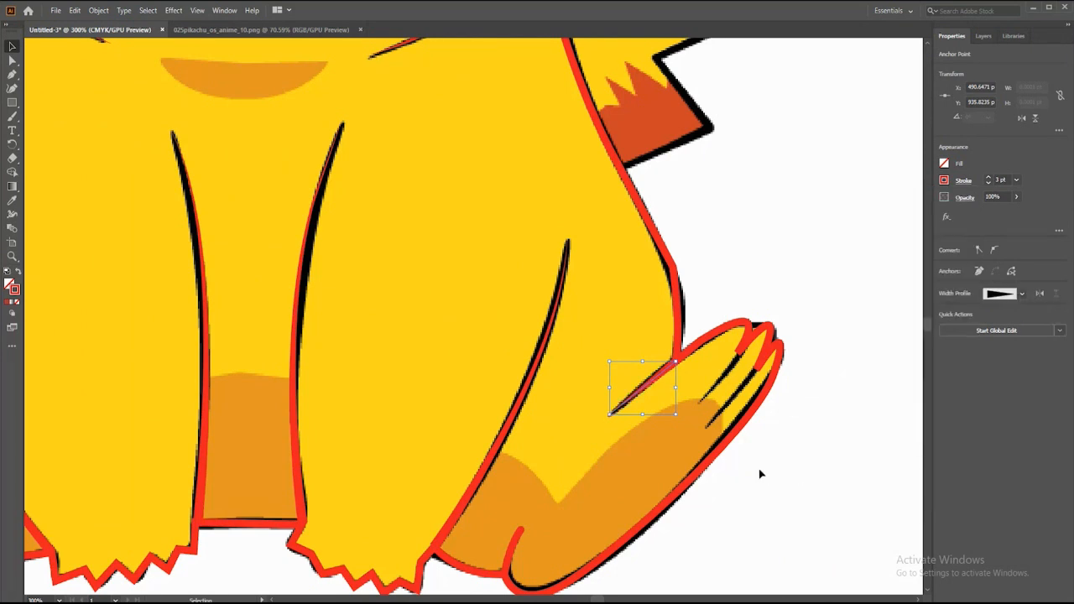
Trace the right foot's inner toe line with a straight 3 pt segment and taper it with the wedge-shaped width profile.
left_click(12, 75)
left_click(738, 353)
left_click(702, 400)
left_click(12, 47)
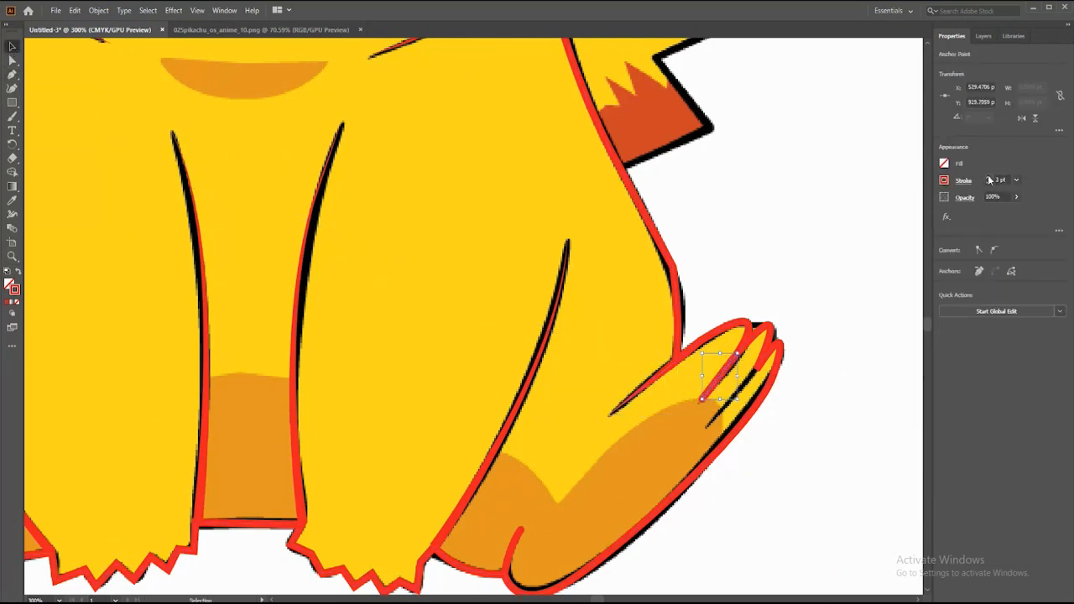
left_click(963, 180)
left_click(939, 361)
left_click(924, 475)
left_click(778, 358)
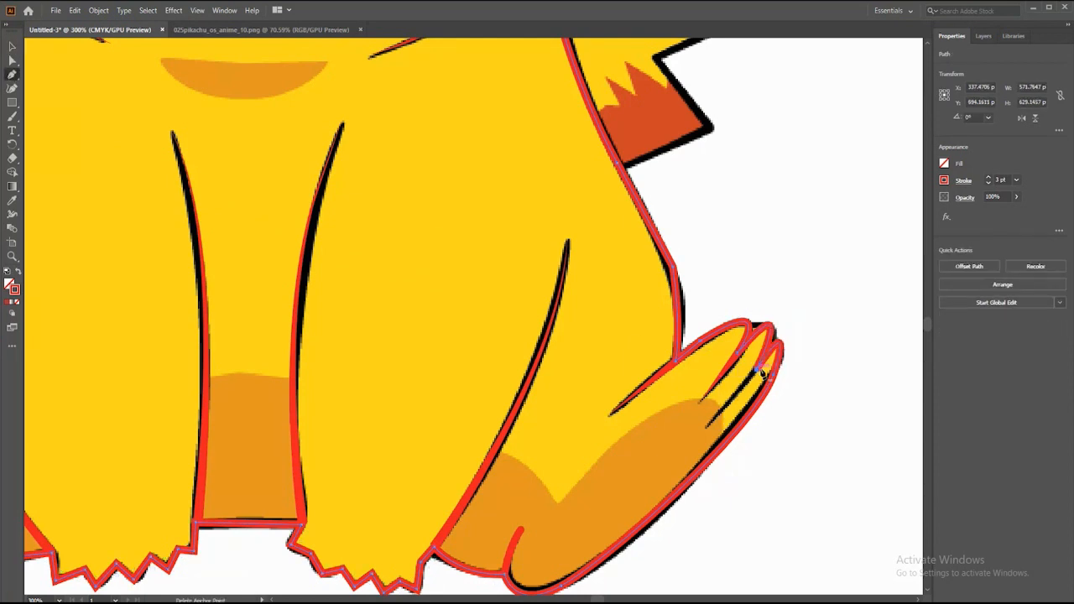
Trace the right foot's outer toe line with a straight 3 pt segment and taper it with the wedge-shaped width profile.
left_click(761, 373, "ctrl")
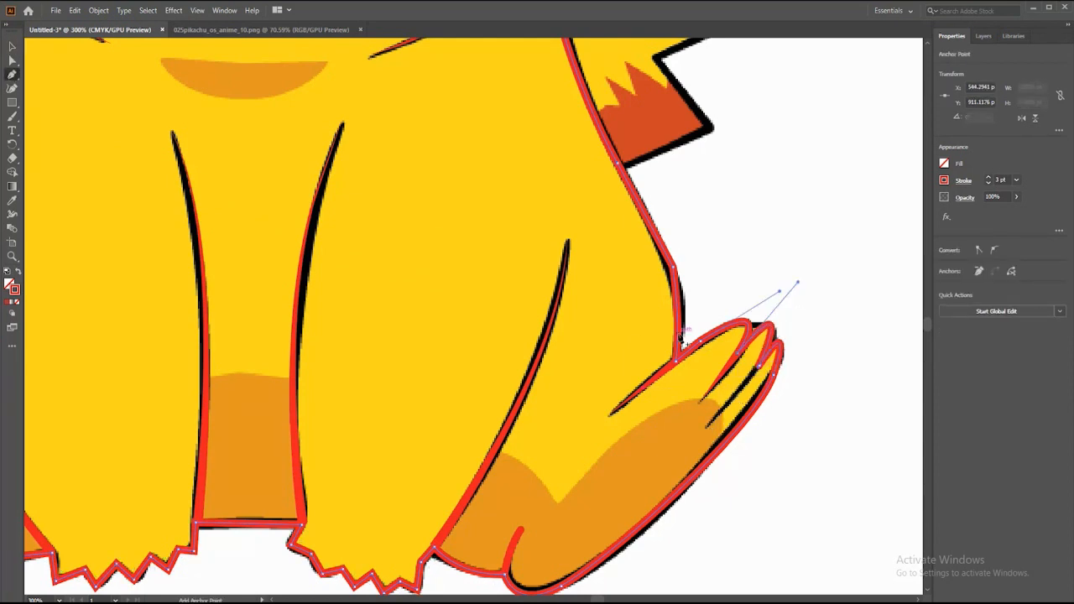
key("v")
left_click(719, 424)
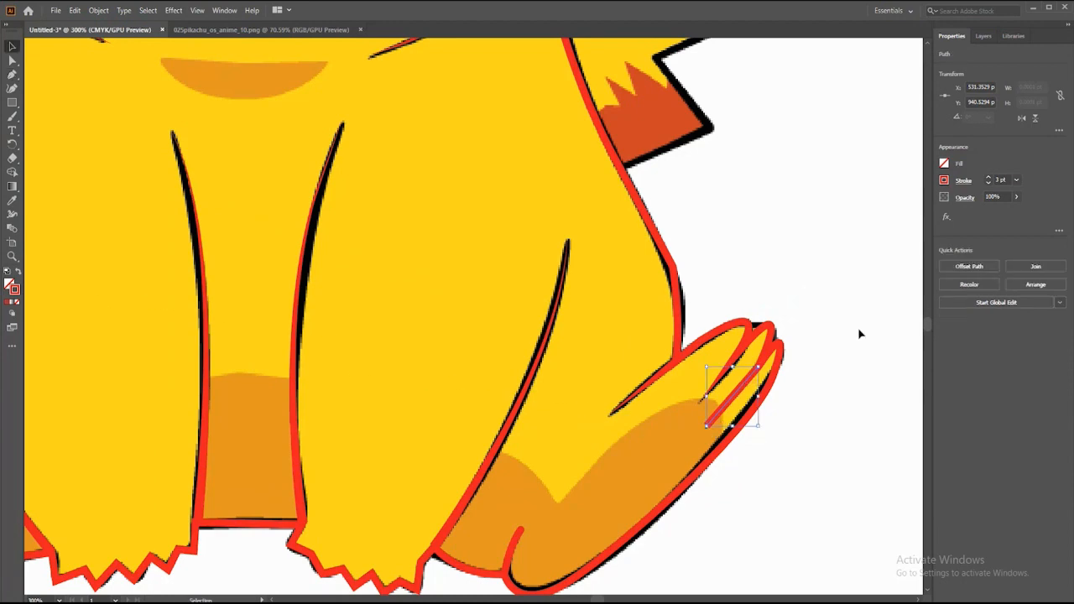
left_click(964, 179)
left_click(815, 414)
left_click(815, 415)
Trace the orange shadow below the chin as a closed half-moon path about 70 pt wide and 16 pt high with a 1 pt stroke.
scroll(523, 489, "up", 5)
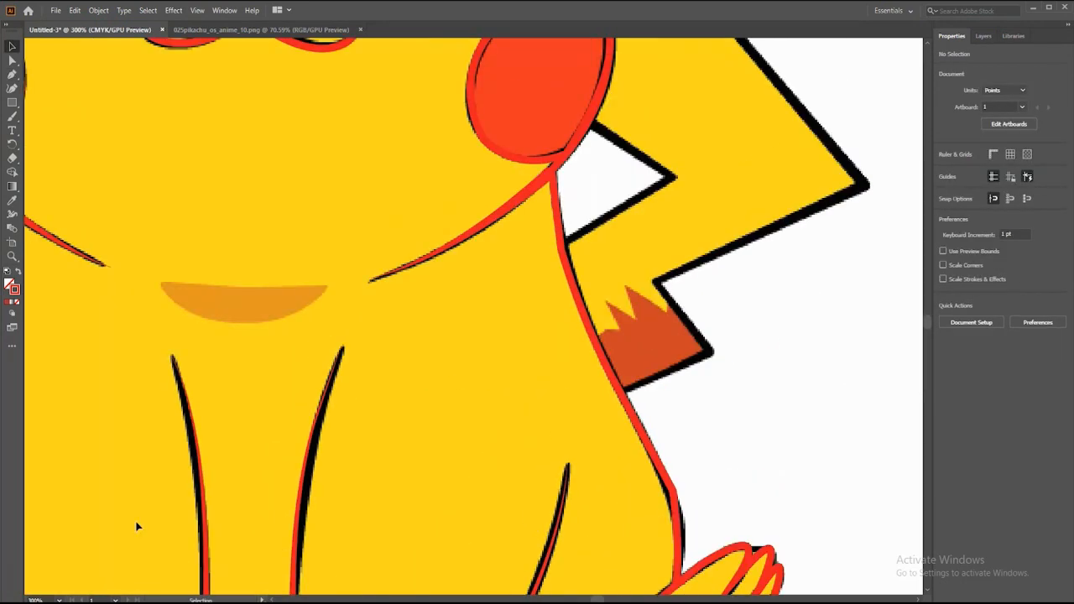
scroll(138, 527, "up", 2)
scroll(252, 395, "left", 8)
key("p")
left_click(515, 372)
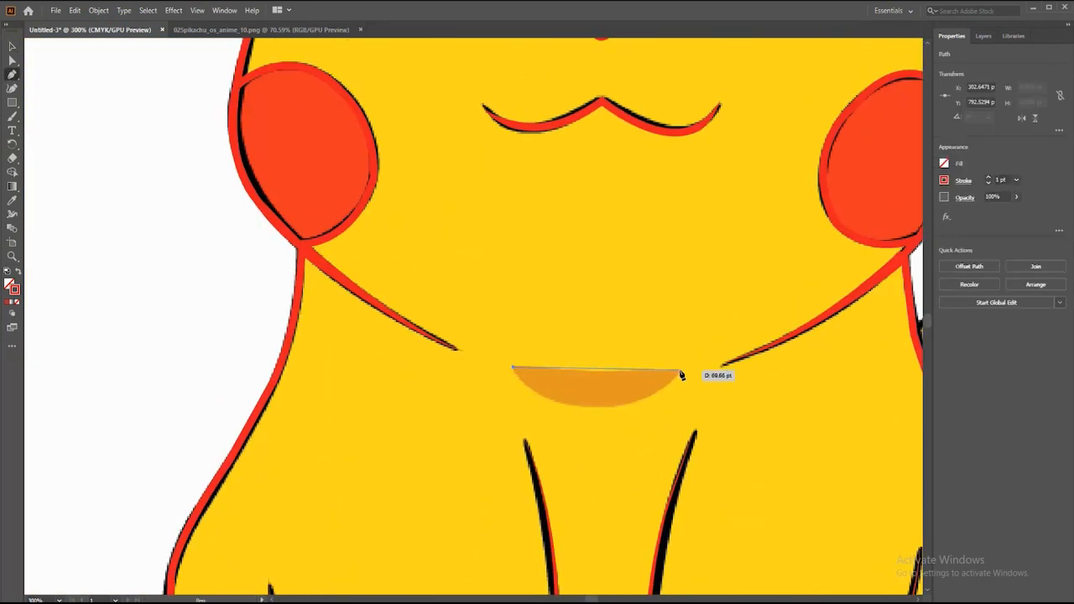
left_click(680, 371)
key("v")
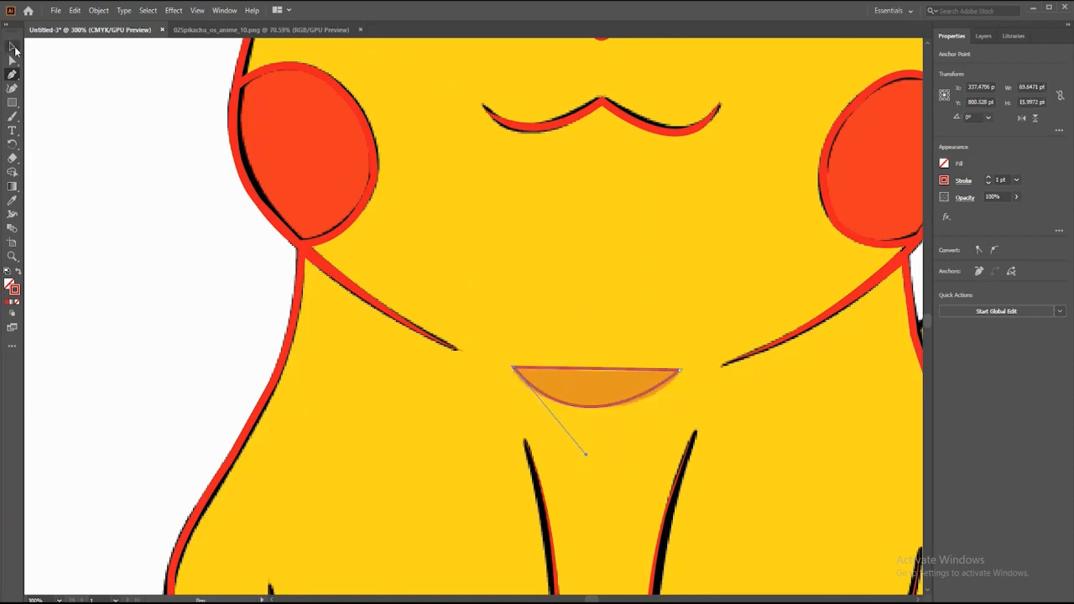
left_click(59, 600)
left_click(84, 420)
scroll(671, 523, "right", 8)
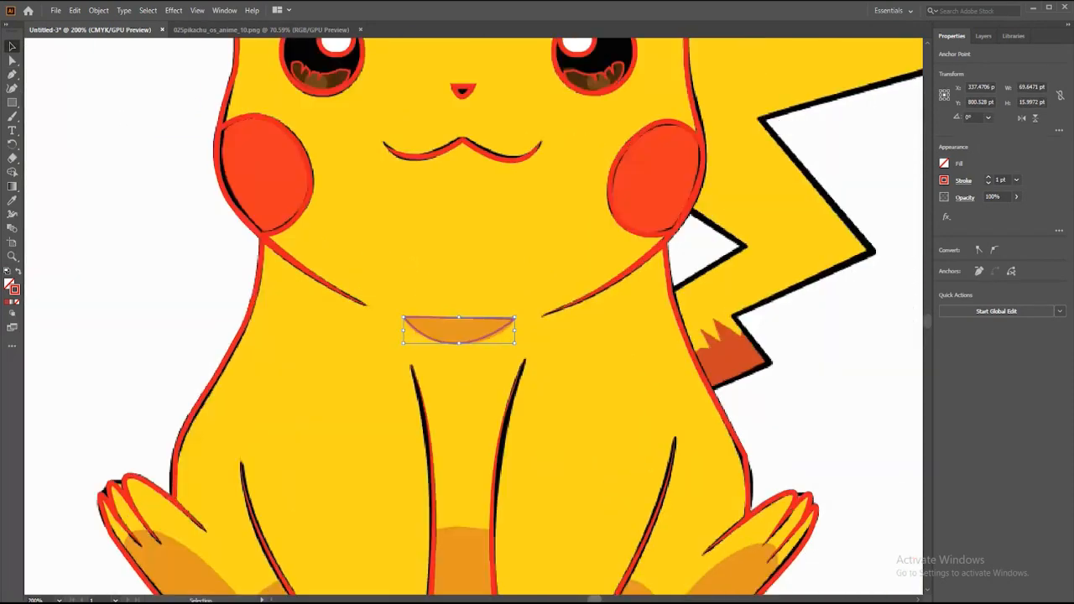
Trace the tail's lower zigzag edge with straight Pen segments in a 1 pt red stroke, starting at the tail's base.
scroll(604, 532, "up", 4)
left_click(59, 601)
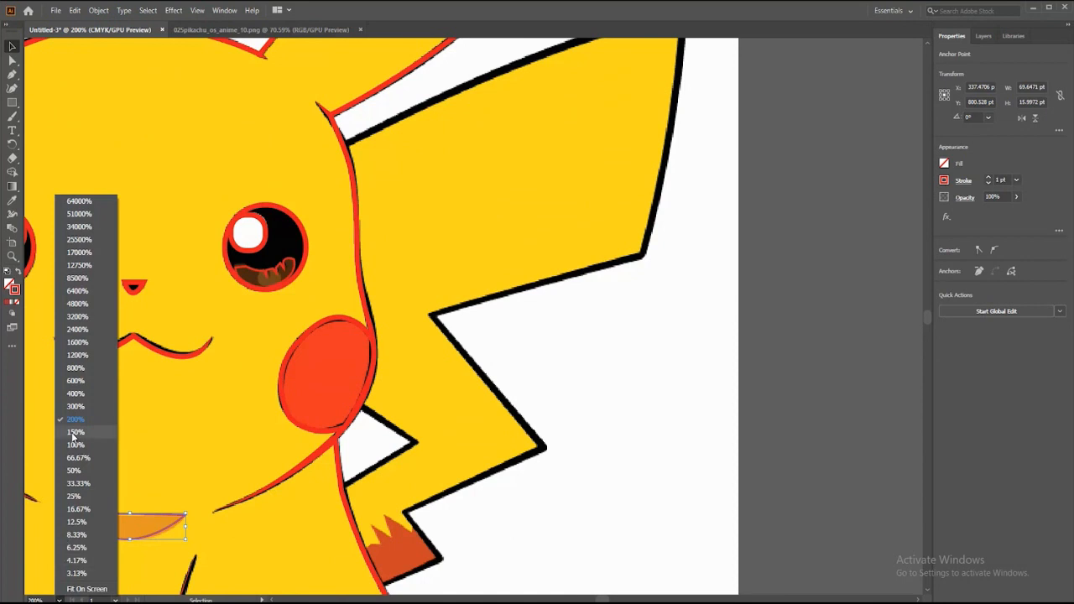
left_click(84, 436)
scroll(475, 317, "right", 2)
left_click(12, 75)
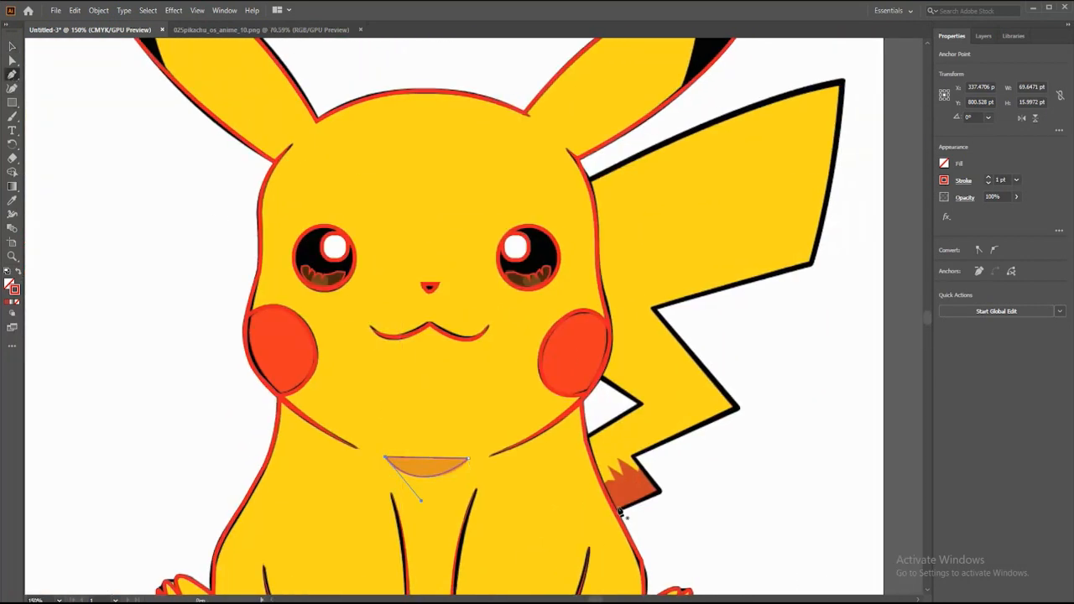
left_click(617, 510)
left_click(660, 492)
left_click(736, 409)
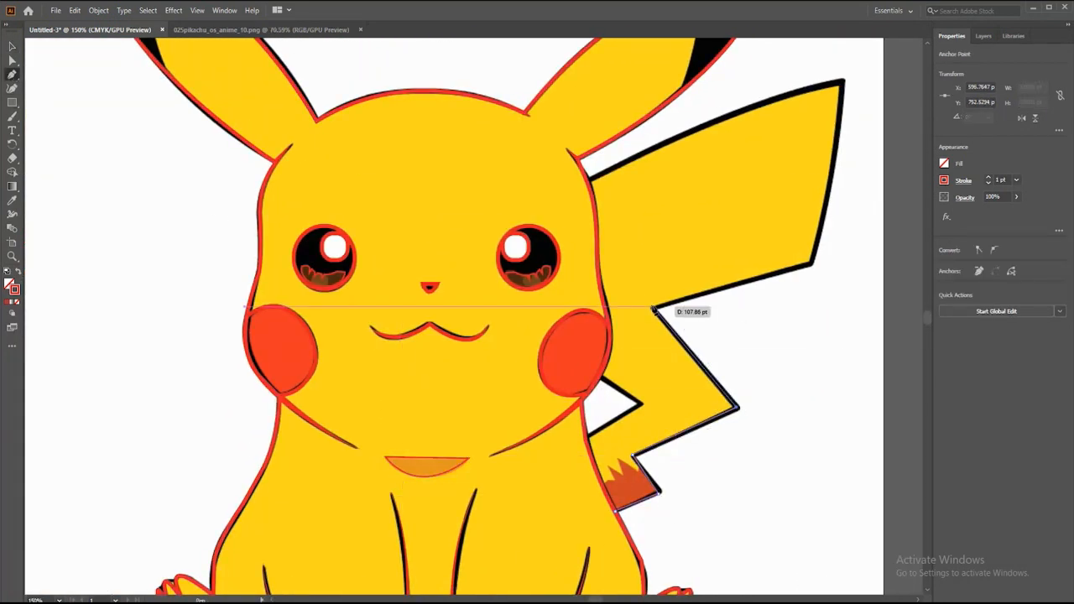
left_click(653, 309)
Complete the tail path around its large tip, back along the body edge and around the small notch, and deselect it.
left_click(812, 266)
left_click(842, 81)
left_click(591, 179)
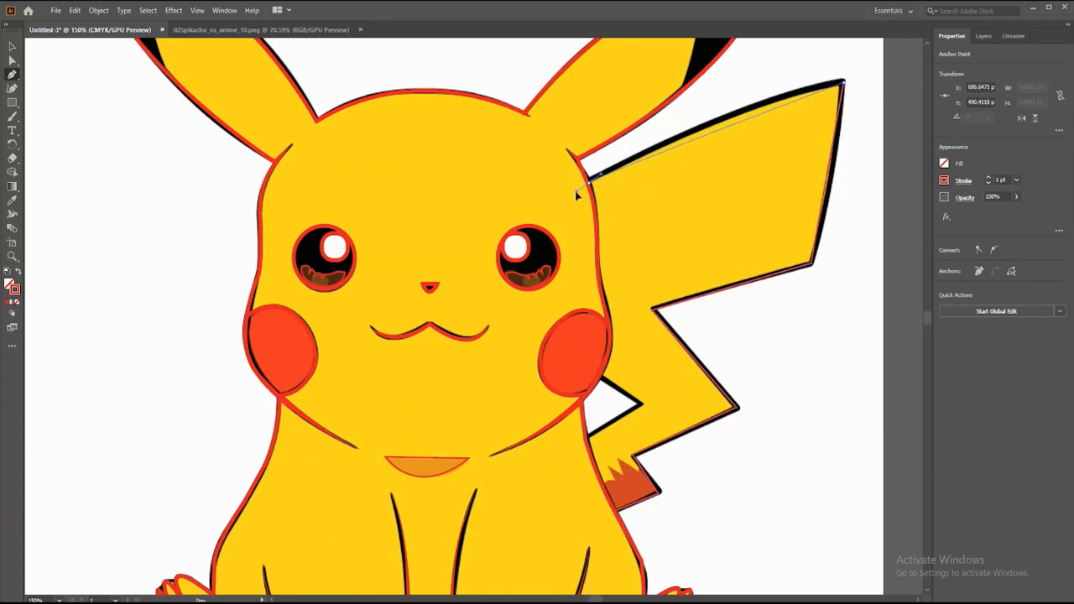
left_click_drag(483, 239, 592, 226)
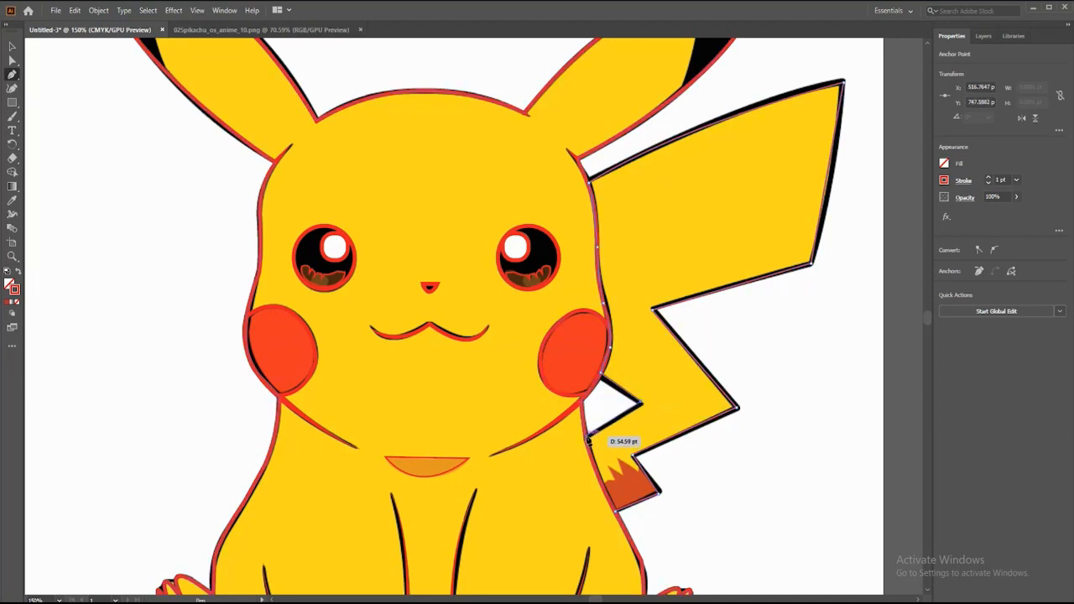
left_click(13, 47)
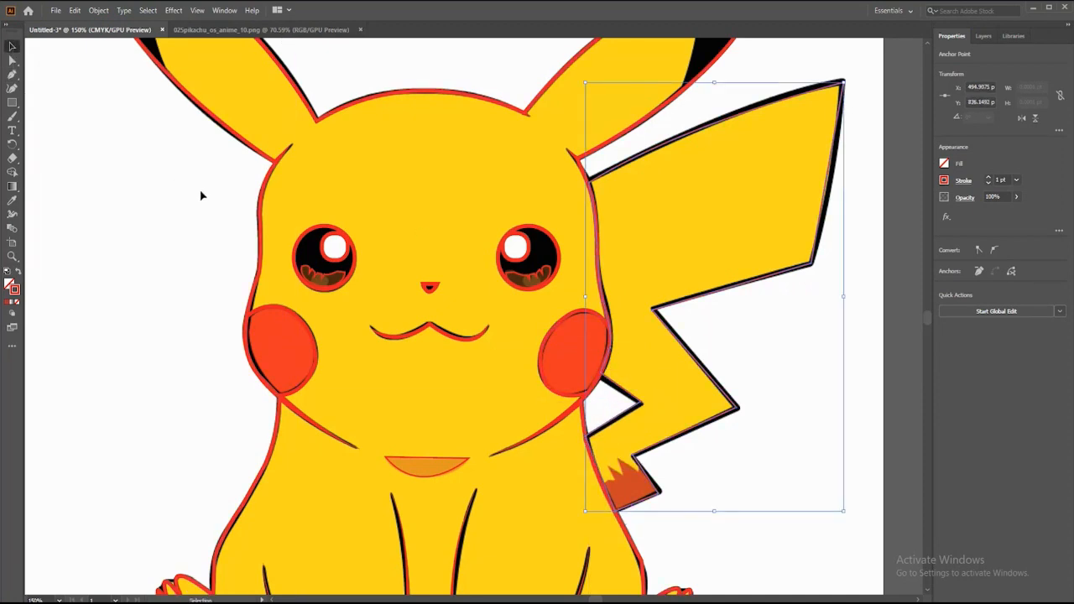
scroll(194, 215, "up", 3)
scroll(186, 221, "down", 2)
left_click(59, 601)
left_click(80, 448)
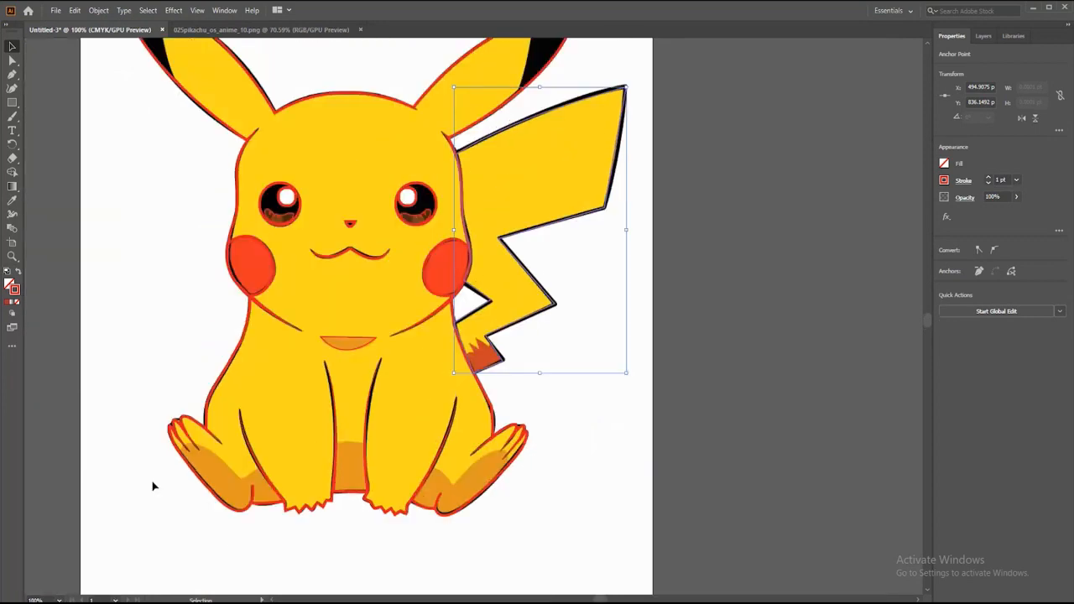
scroll(153, 486, "up", 1)
left_click(554, 458)
key("p")
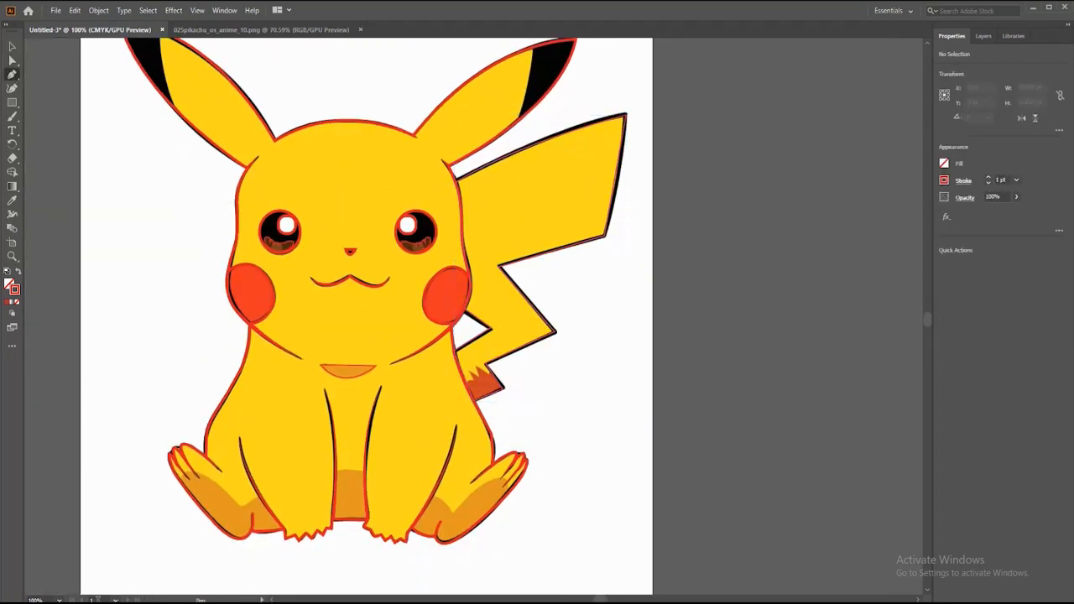
left_click(58, 600)
left_click(75, 412)
scroll(235, 470, "left", 5)
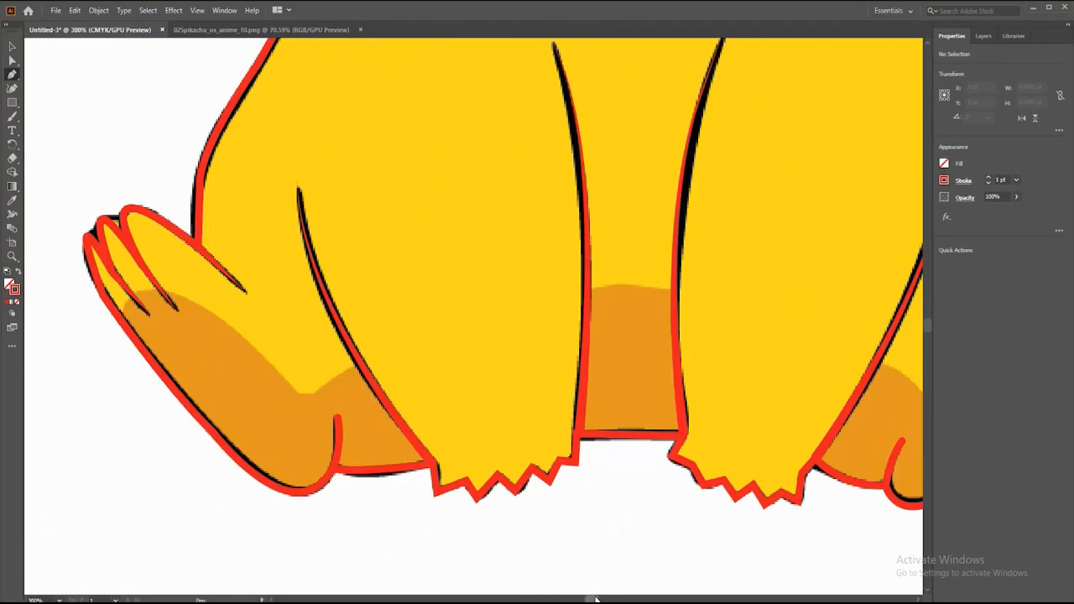
left_click_drag(122, 314, 197, 307)
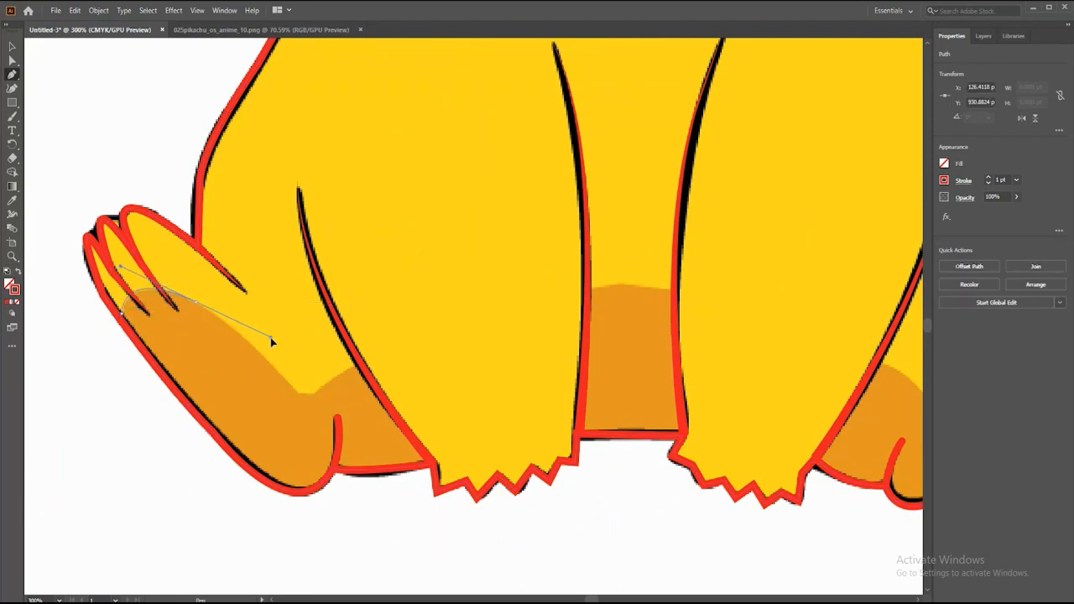
left_click_drag(272, 341, 359, 371)
left_click(362, 366)
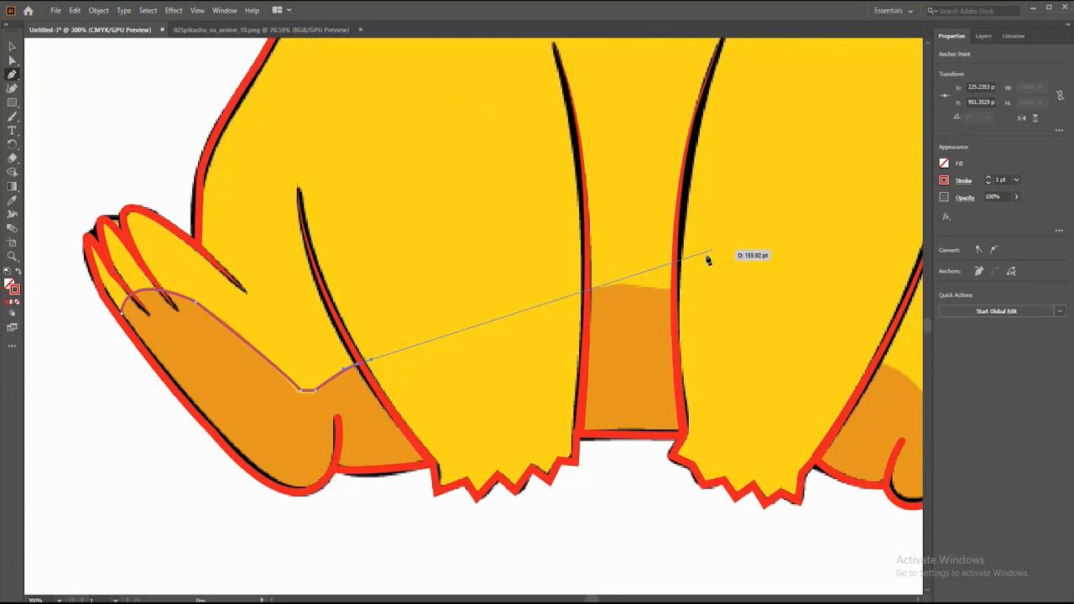
left_click_drag(671, 294, 778, 333)
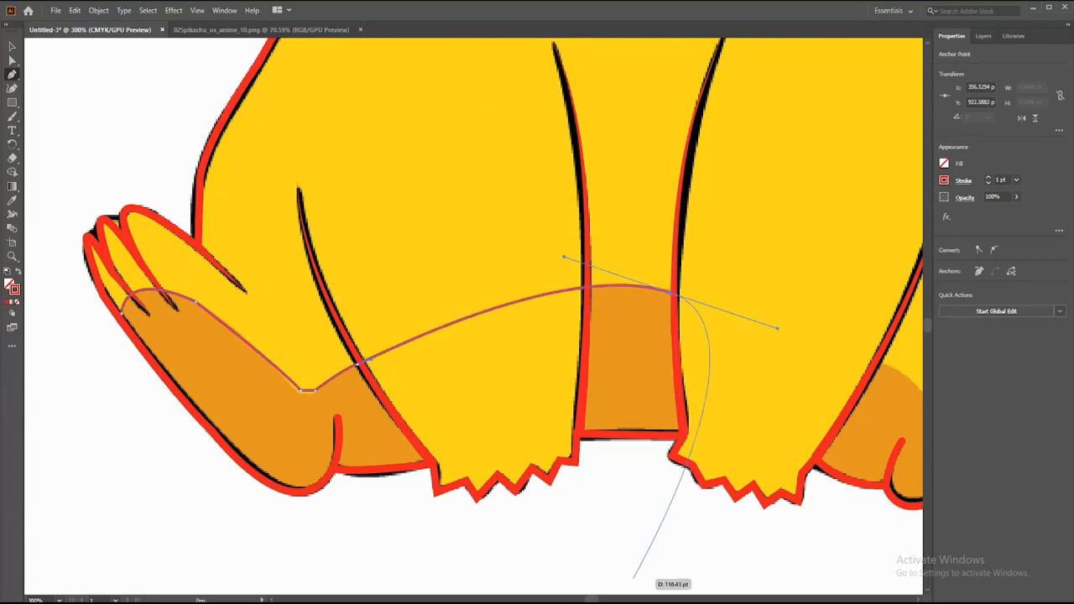
scroll(647, 576, "right", 5)
scroll(319, 294, "left", 5)
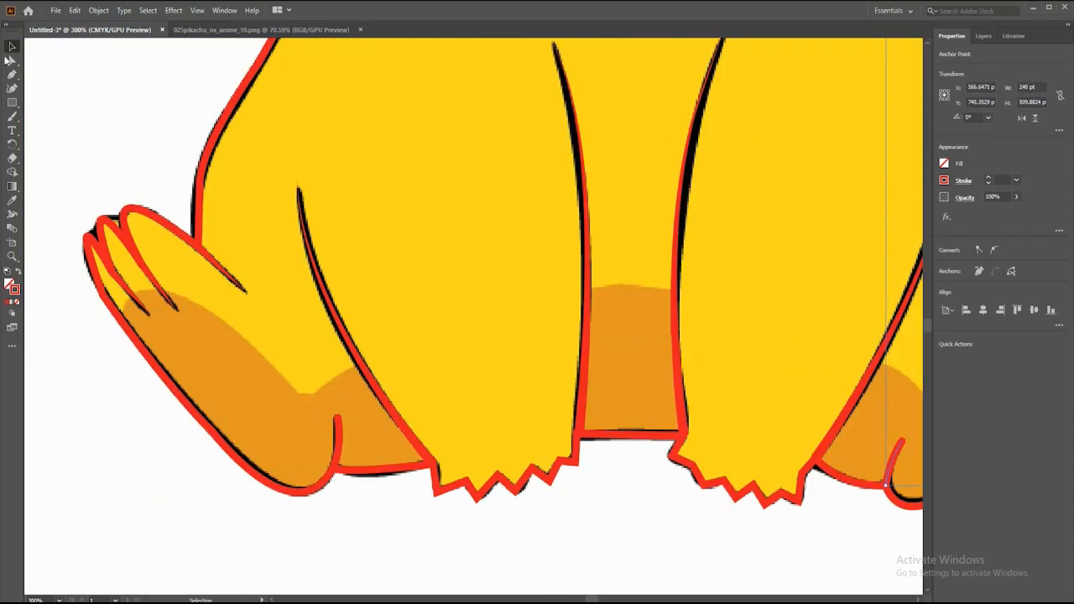
Trace the orange shadow of the left foot as a closed path with a black 3 pt stroke.
double_click(13, 289)
left_click(844, 271)
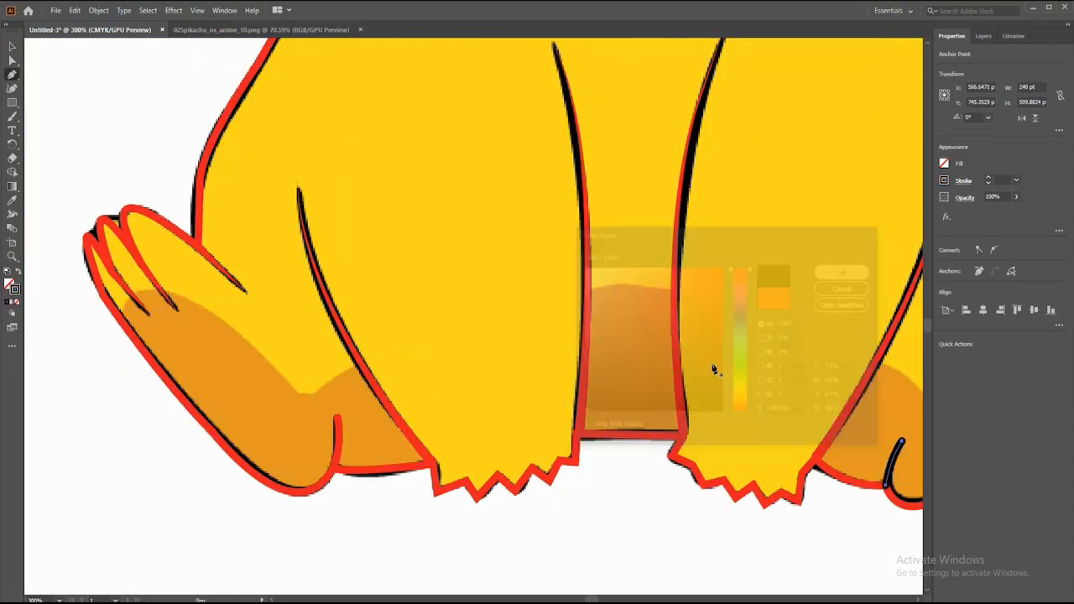
left_click(140, 286)
left_click_drag(187, 304, 188, 305)
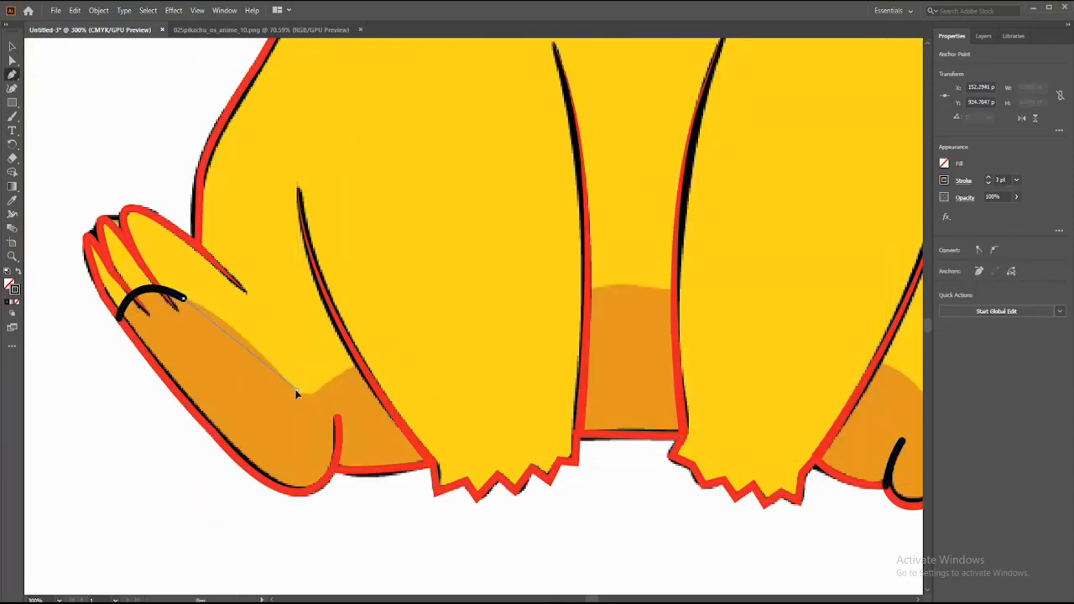
left_click_drag(298, 390, 361, 458)
left_click(363, 367)
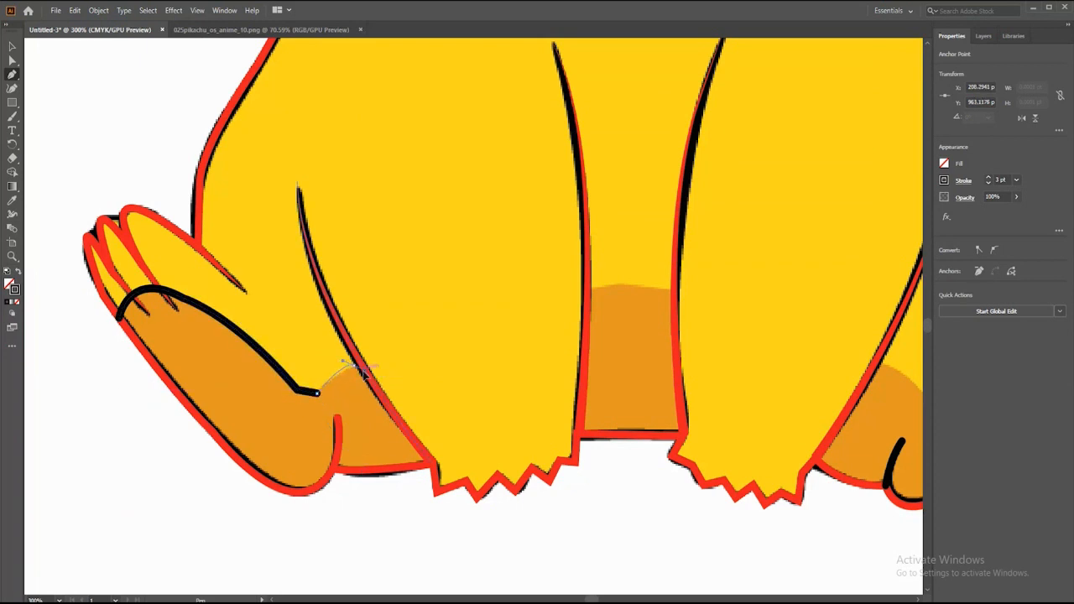
left_click(426, 461)
left_click_drag(334, 471, 339, 477)
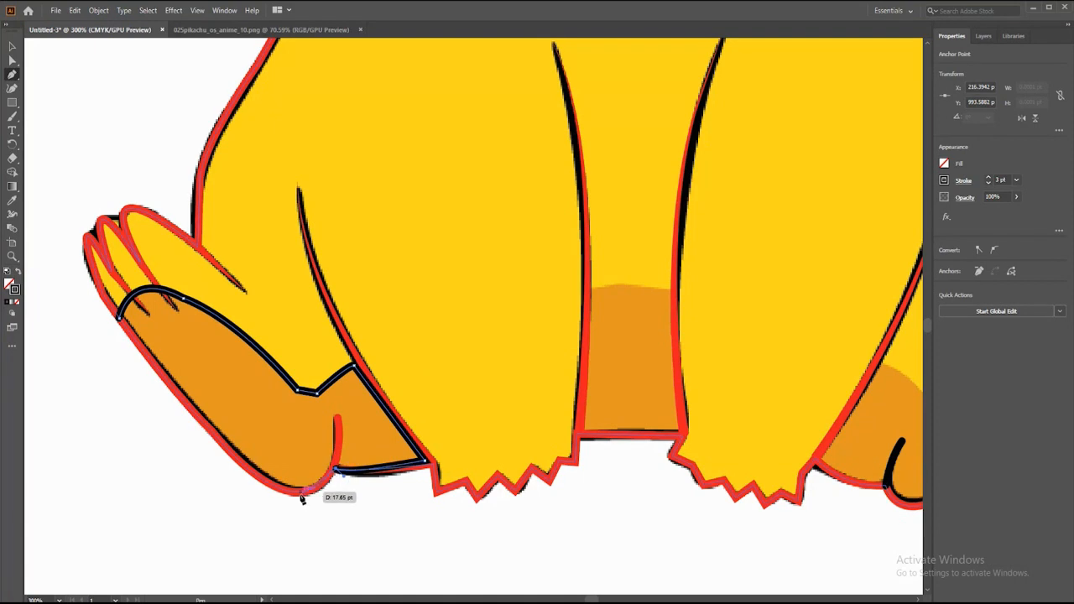
left_click(300, 492)
mouse_move(119, 318)
left_mouse_down()
mouse_move(67, 225)
mouse_move(472, 256)
mouse_move(445, 251)
mouse_move(360, 293)
left_mouse_up()
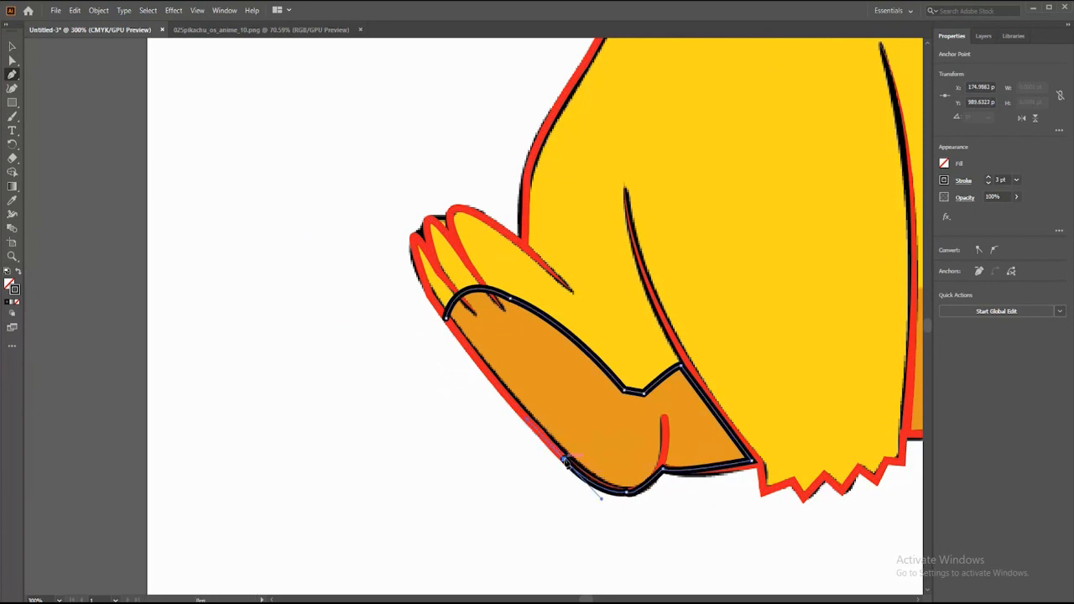
left_click(11, 48)
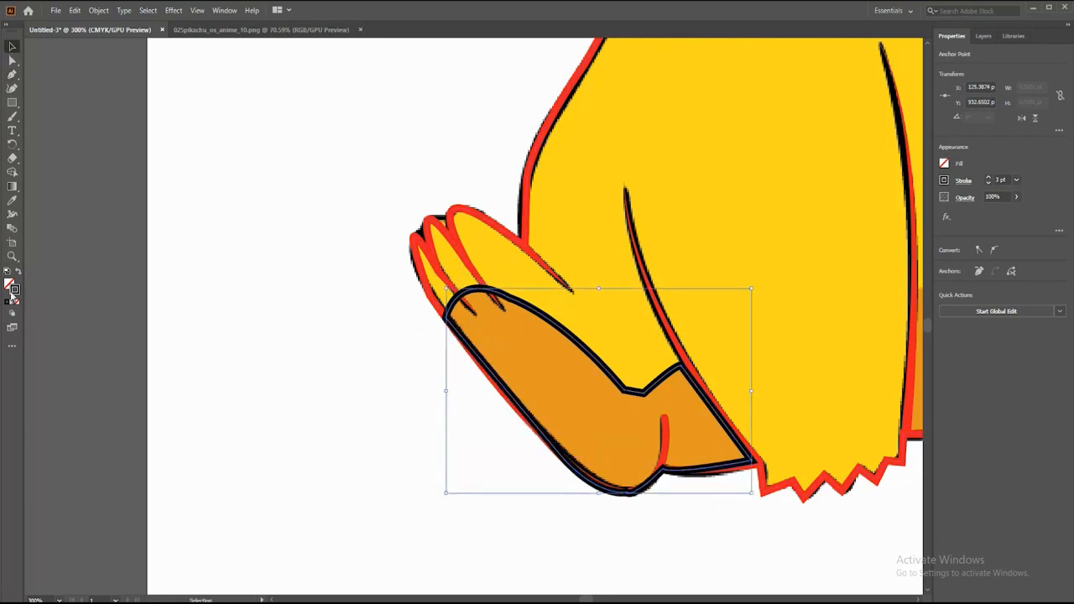
Remove the left foot shadow's stroke and fill it with orange, about 31% magenta and 99% yellow.
left_click(12, 301)
double_click(14, 290)
left_click(742, 403)
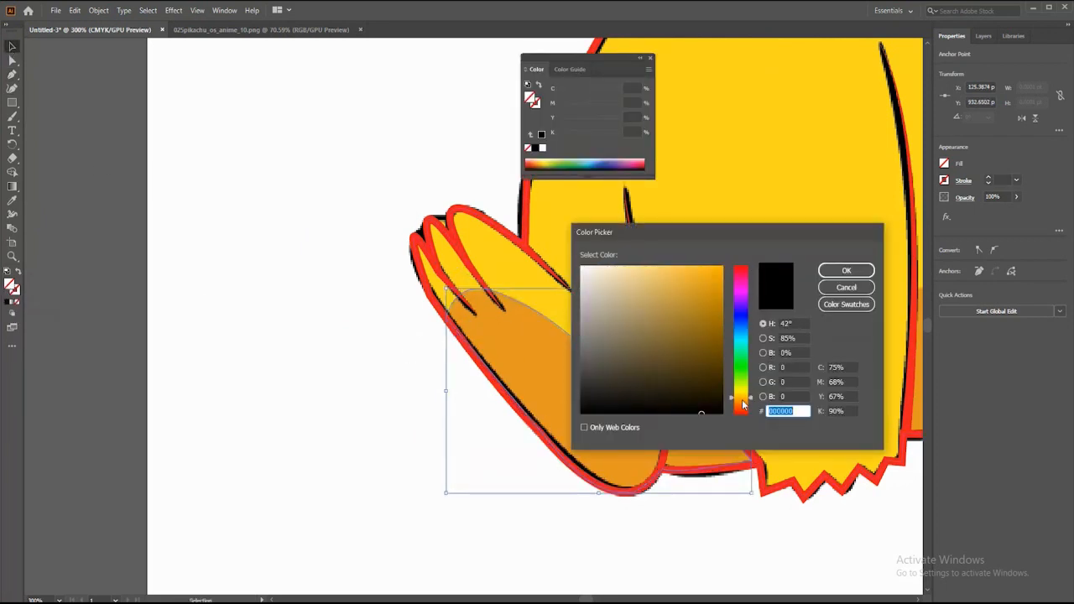
left_click(715, 268)
left_click(846, 270)
Send the left foot shadow one level backward in the stacking order.
right_click(495, 330)
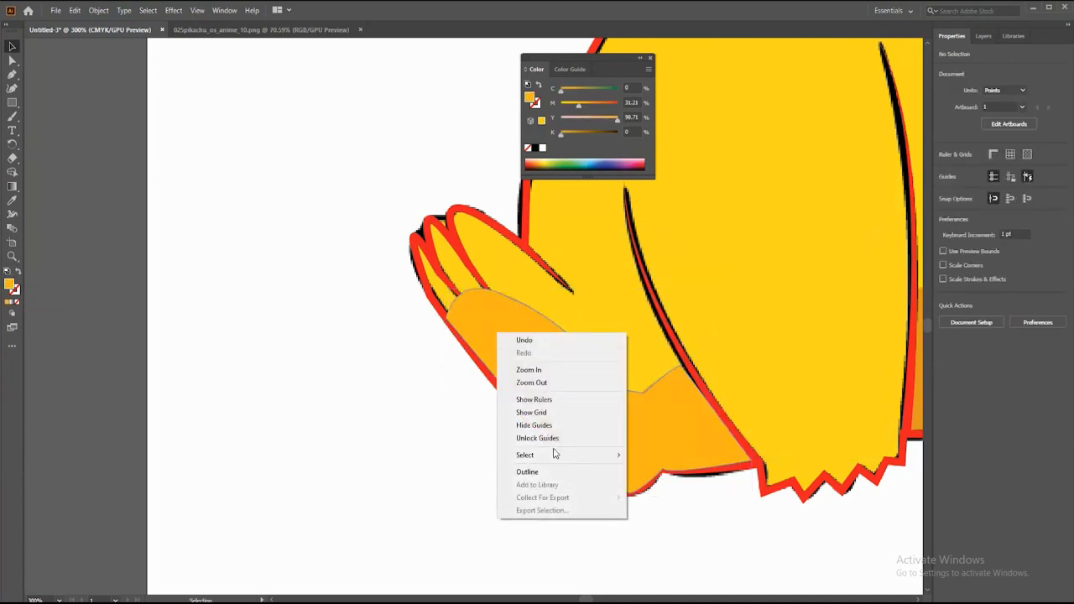
right_click(497, 305)
right_click(453, 306)
right_click(708, 450)
mouse_move(745, 381)
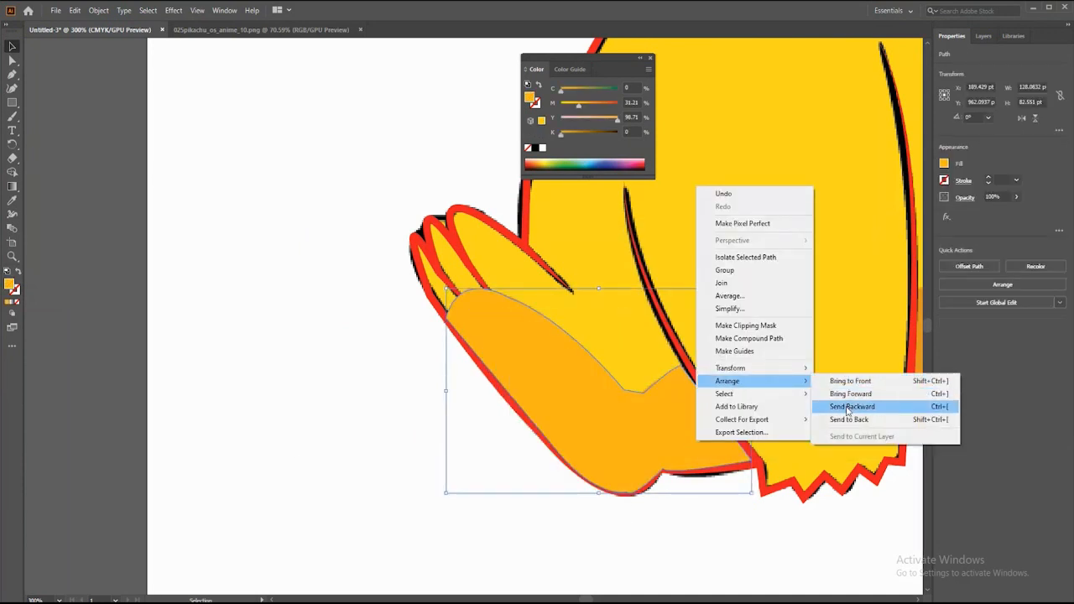
left_click(847, 408)
left_click(442, 348)
Adjust the left foot shadow's stacking order once more, remove its orange fill and deselect it.
right_click(464, 311)
right_click(634, 414)
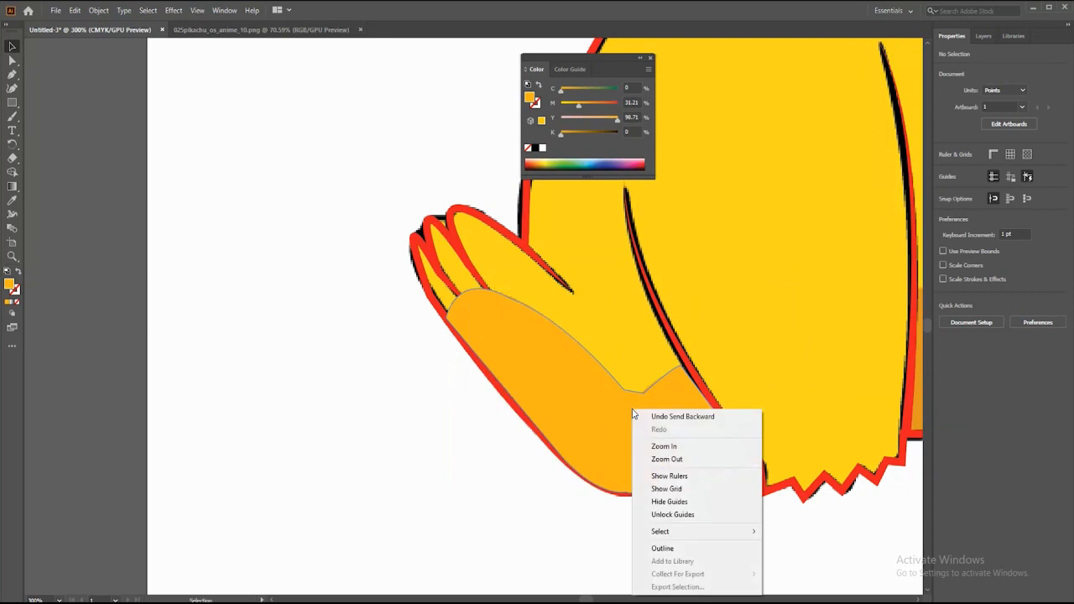
right_click(549, 375)
right_click(518, 334)
mouse_move(621, 526)
left_click(672, 542)
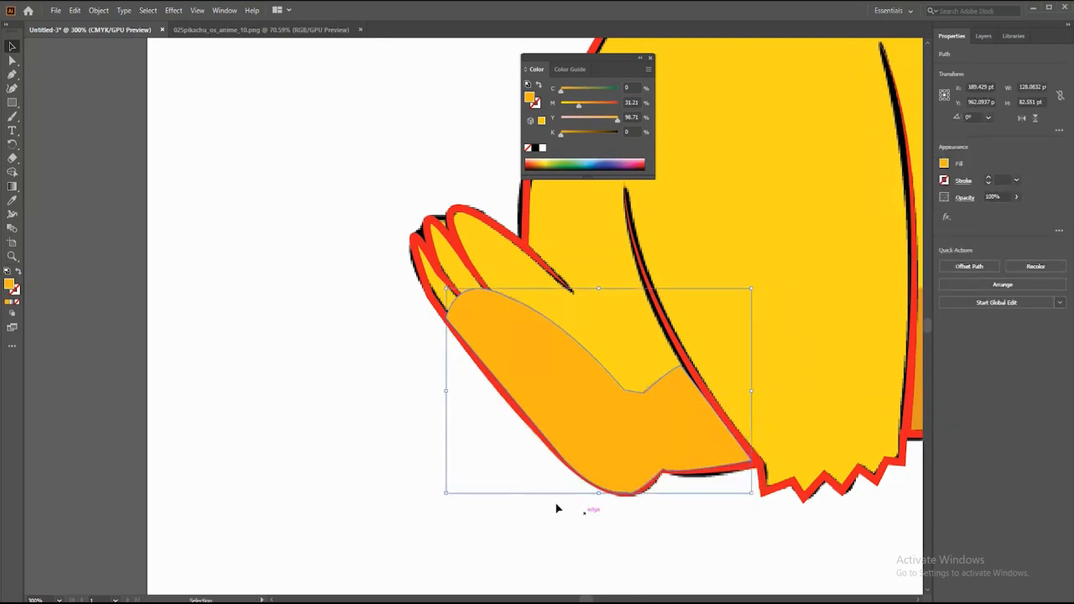
left_click(375, 410)
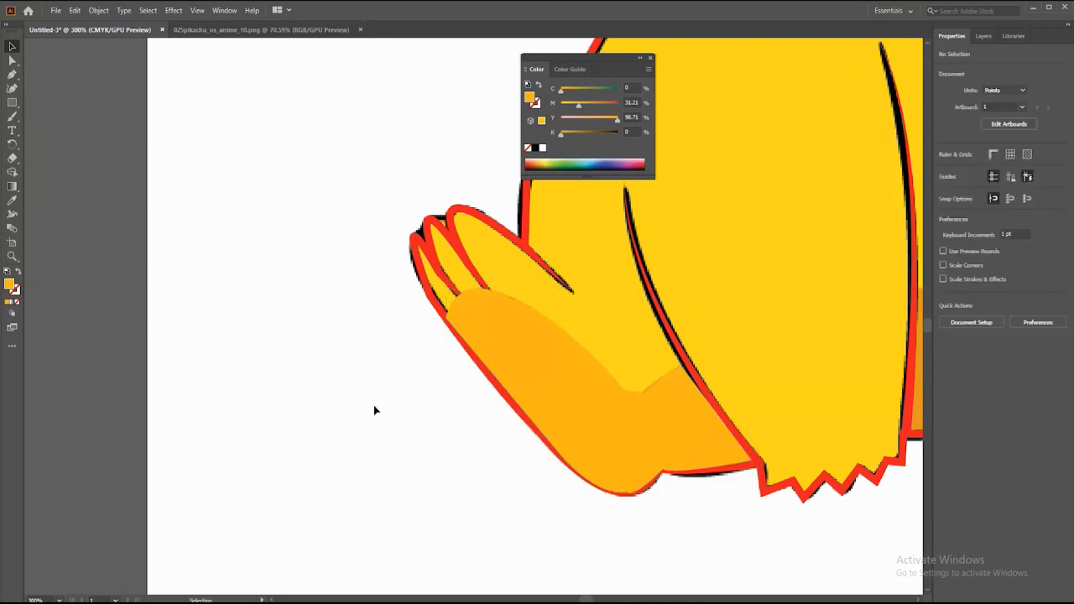
right_click(562, 398)
right_click(522, 349)
left_click(451, 367)
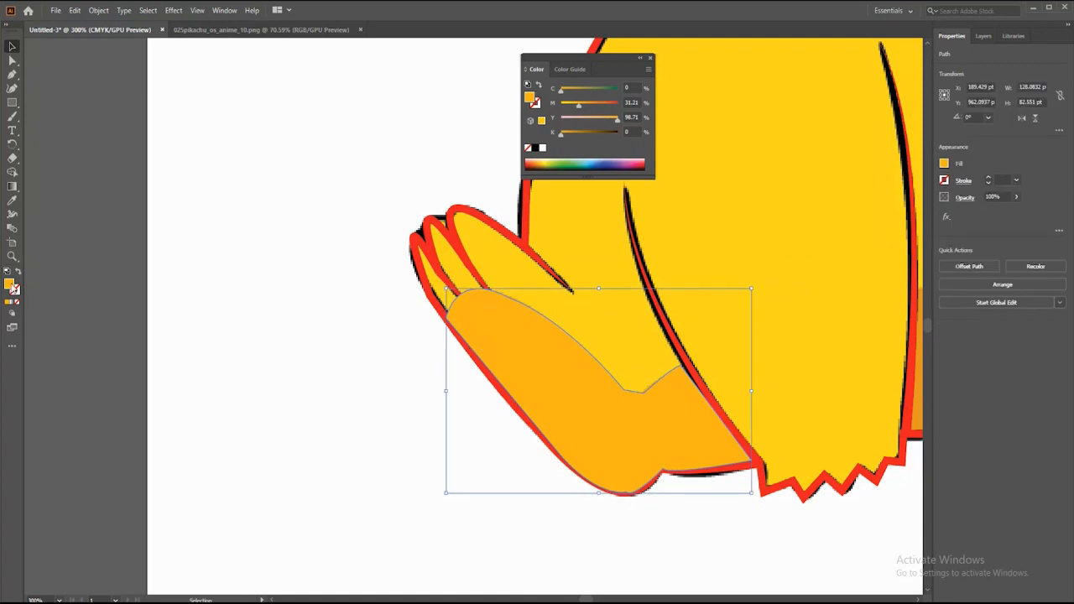
left_click(286, 445)
Trace the orange shadow between the two front legs as a closed path without fill or stroke.
scroll(286, 445, "right", 10)
key("p")
left_click_drag(326, 275, 341, 274)
left_click_drag(401, 291, 406, 413)
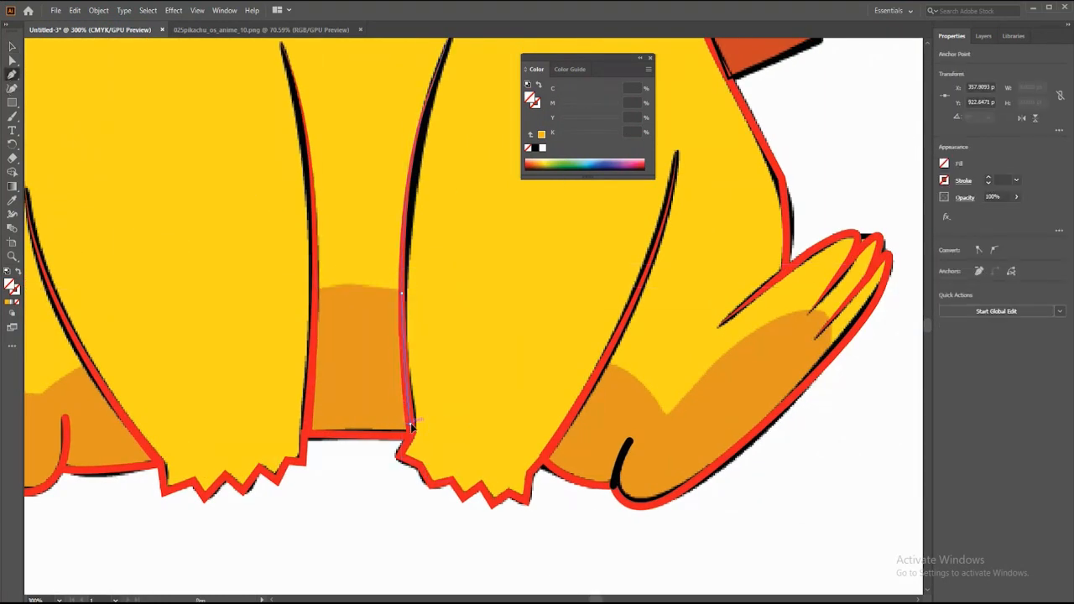
left_click(305, 435)
left_click(318, 291)
key("v")
Trace the right foot's orange shadow as a path without fill or stroke, following the sole and the foot's lower outline.
key("p")
left_click_drag(608, 364, 669, 420)
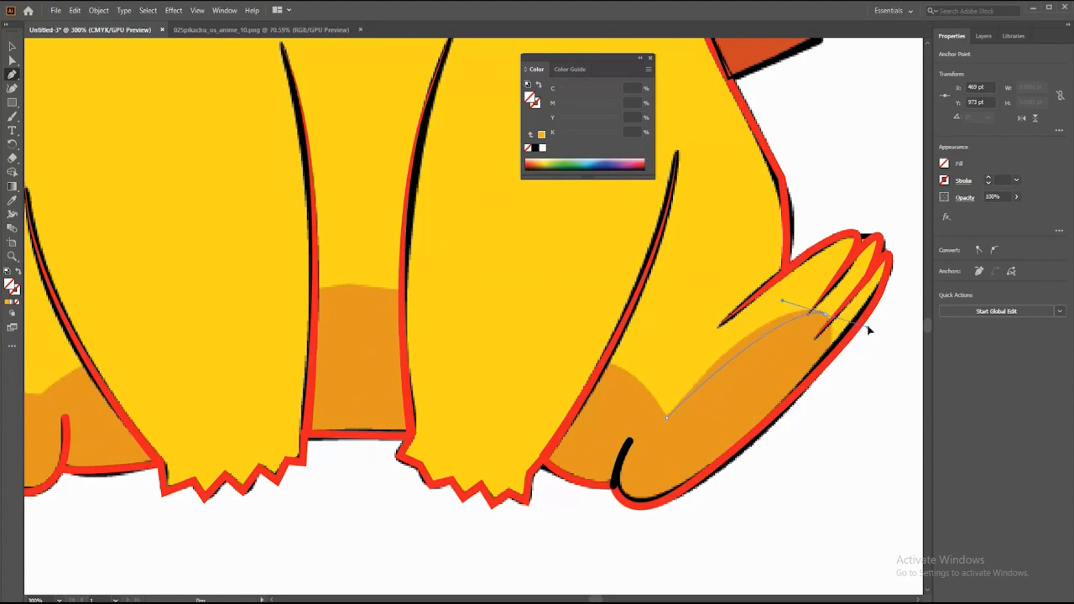
left_click_drag(869, 330, 903, 335)
left_click_drag(834, 357, 837, 379)
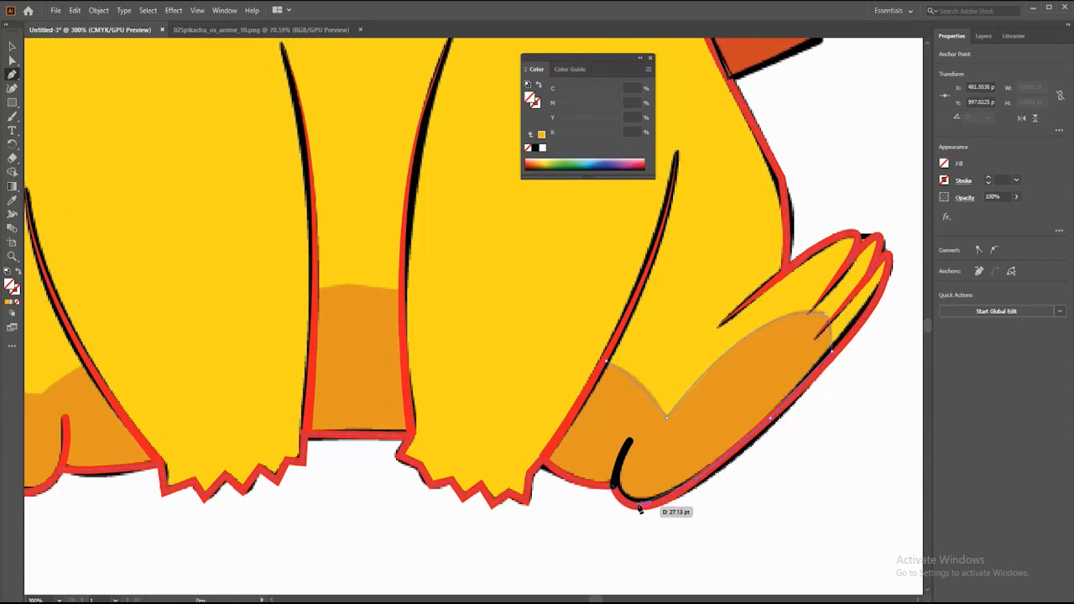
left_click_drag(655, 503, 610, 367)
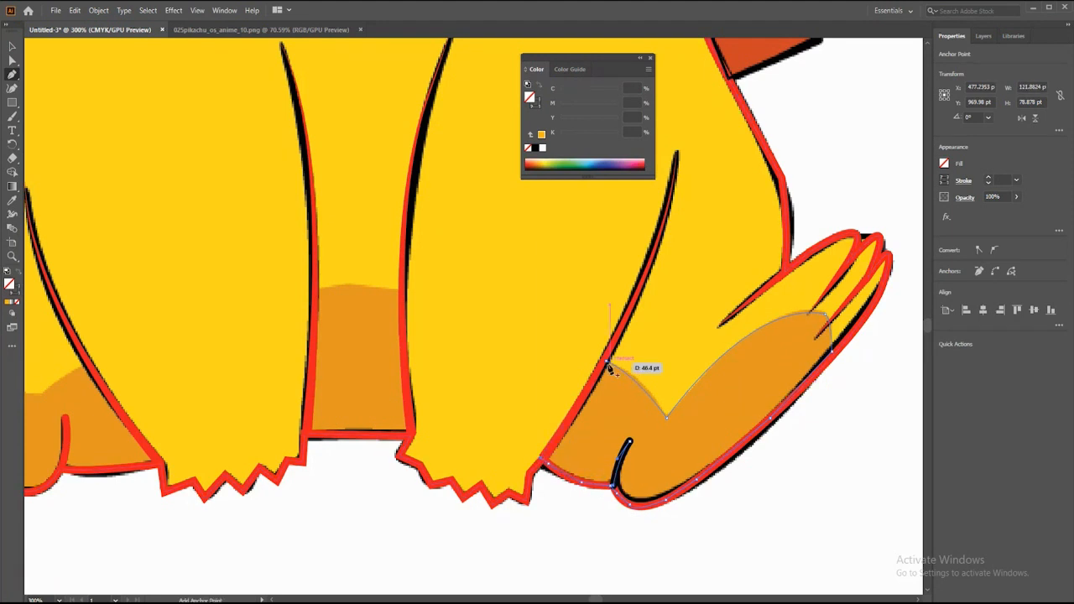
left_click(12, 45)
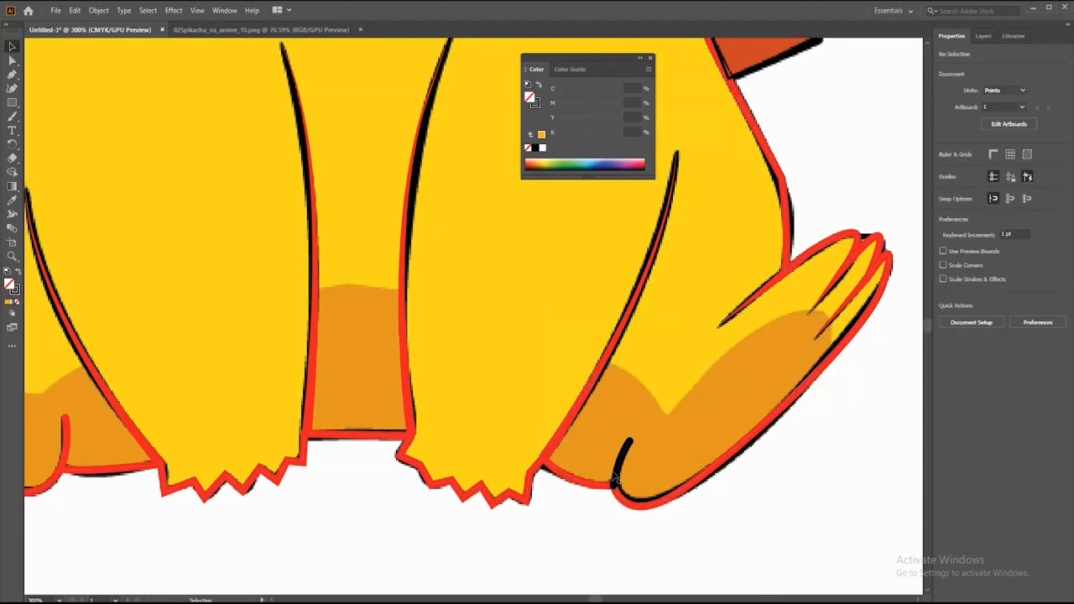
Recolor the right foot's short heel line back to a red stroke and dismiss the floating color settings.
left_click(623, 454)
double_click(15, 289)
left_click(847, 270)
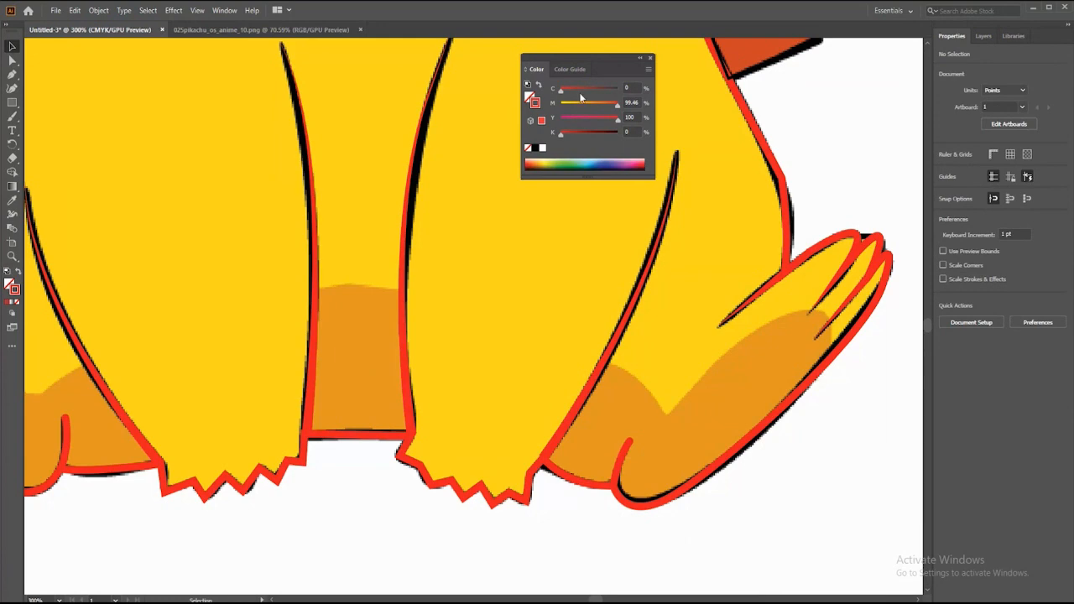
left_click(652, 58)
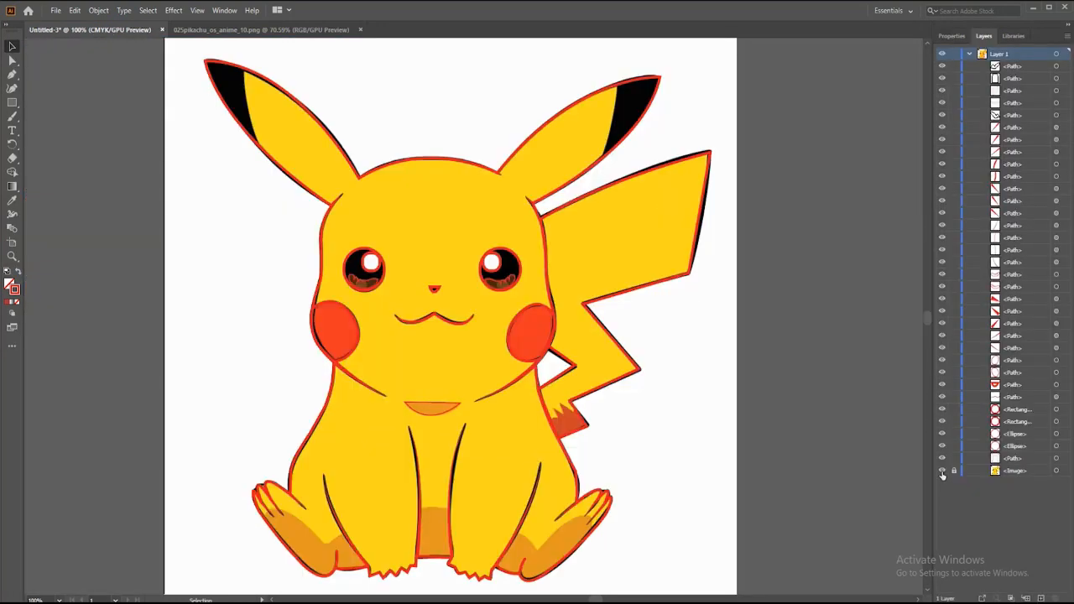
Hide the reference image and recolor the body and ears outline with a black (000000) stroke.
left_click(941, 471)
left_click(334, 141)
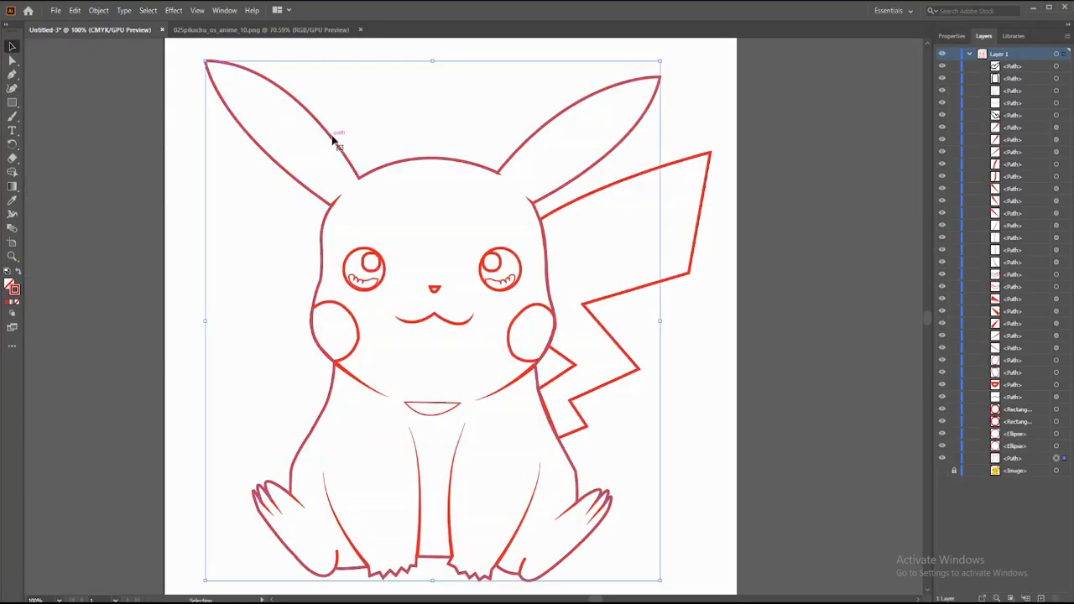
double_click(14, 289)
key("ctrl+v")
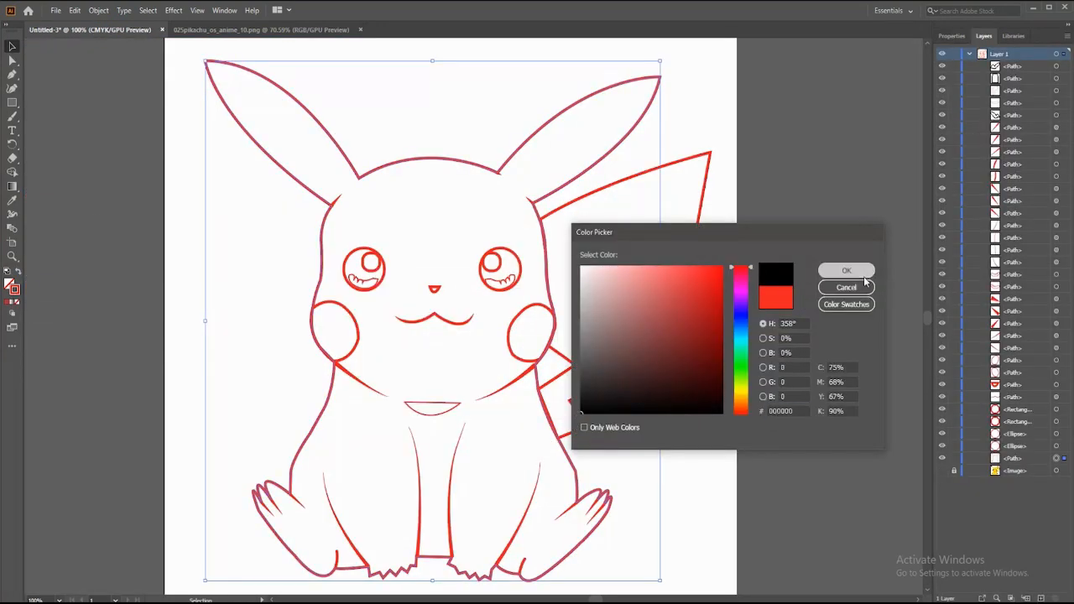
left_click(847, 271)
Recolor the tail outline's stroke black and deselect it.
left_click(686, 277)
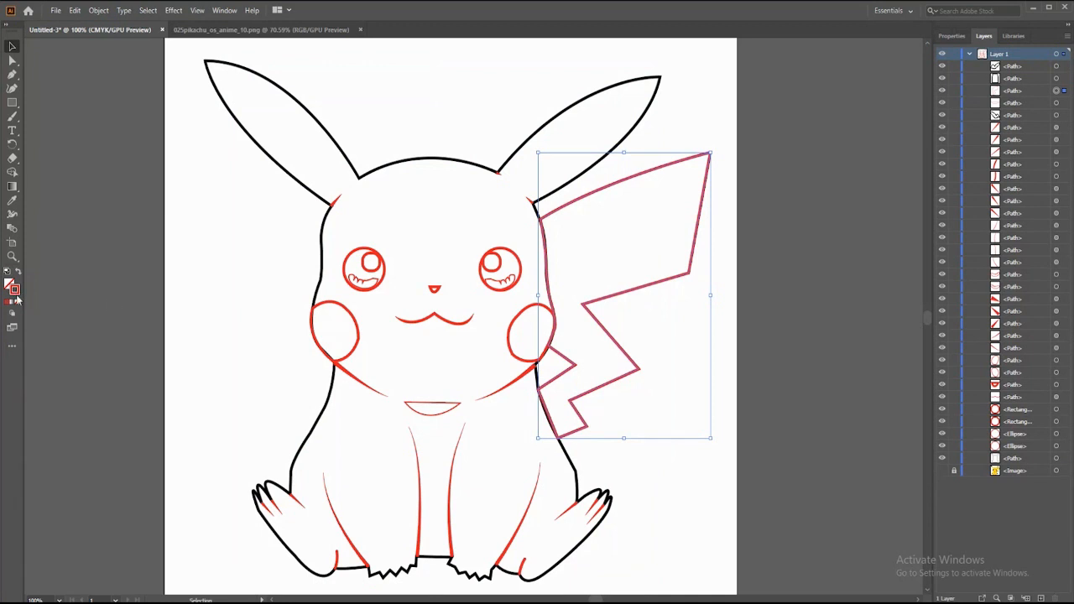
double_click(15, 293)
left_click(847, 288)
double_click(14, 289)
key("ctrl+v")
left_click(837, 269)
left_click(778, 337)
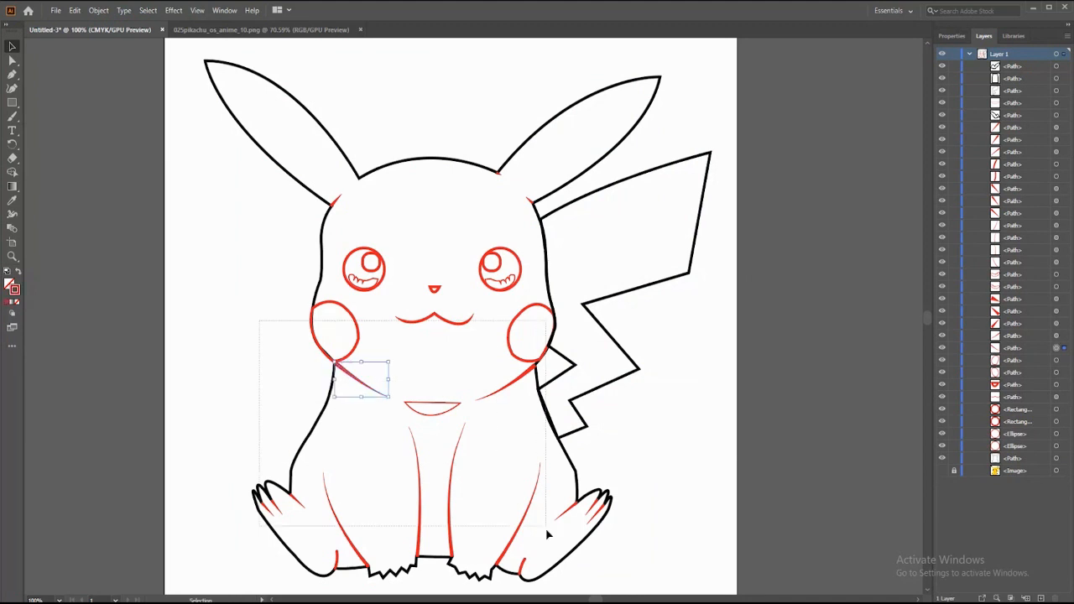
Recolor the cheek, mouth, chin, chest, leg and foot paths together with a black (000000) stroke.
left_click_drag(600, 580, 601, 581)
double_click(14, 290)
key("ctrl+v")
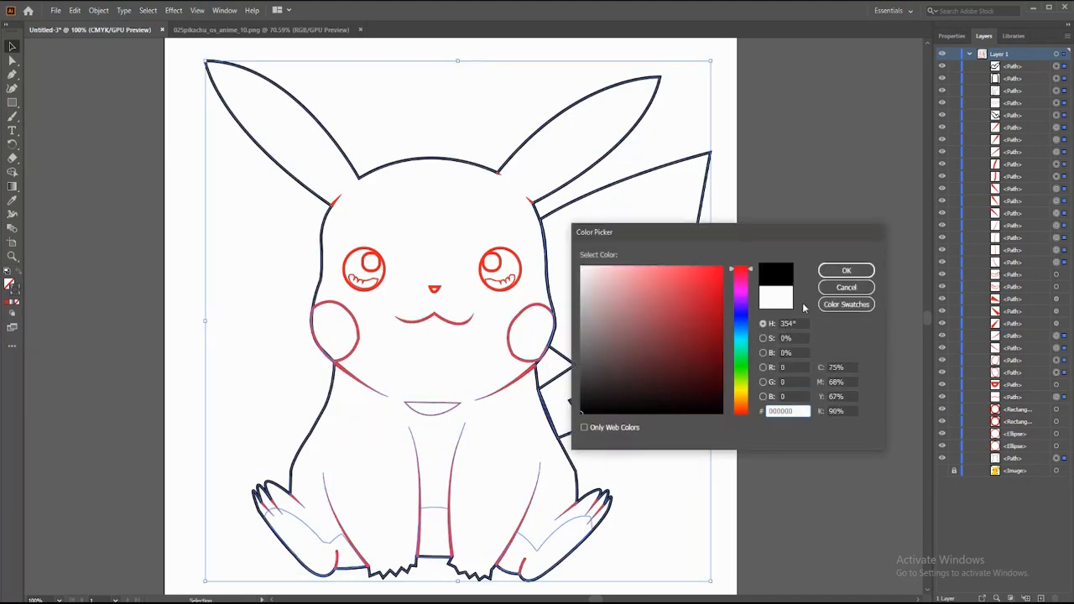
left_click(836, 269)
left_click(787, 463)
Remove the black stroke from the shadow shapes on both feet and between the front legs.
left_click(319, 539)
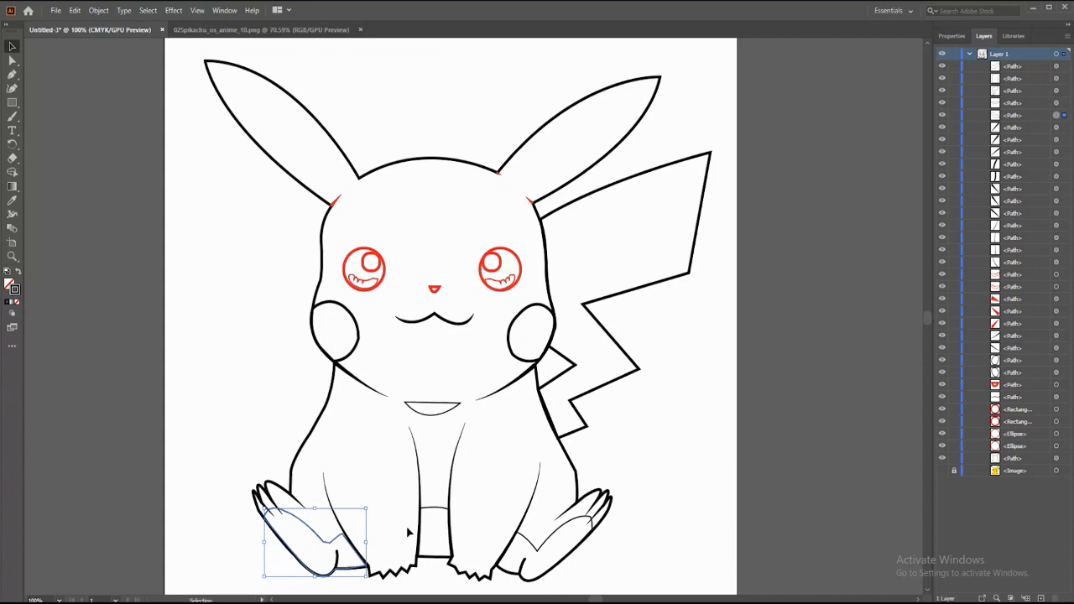
left_click(418, 529)
left_click(545, 546)
left_click(437, 515, "shift")
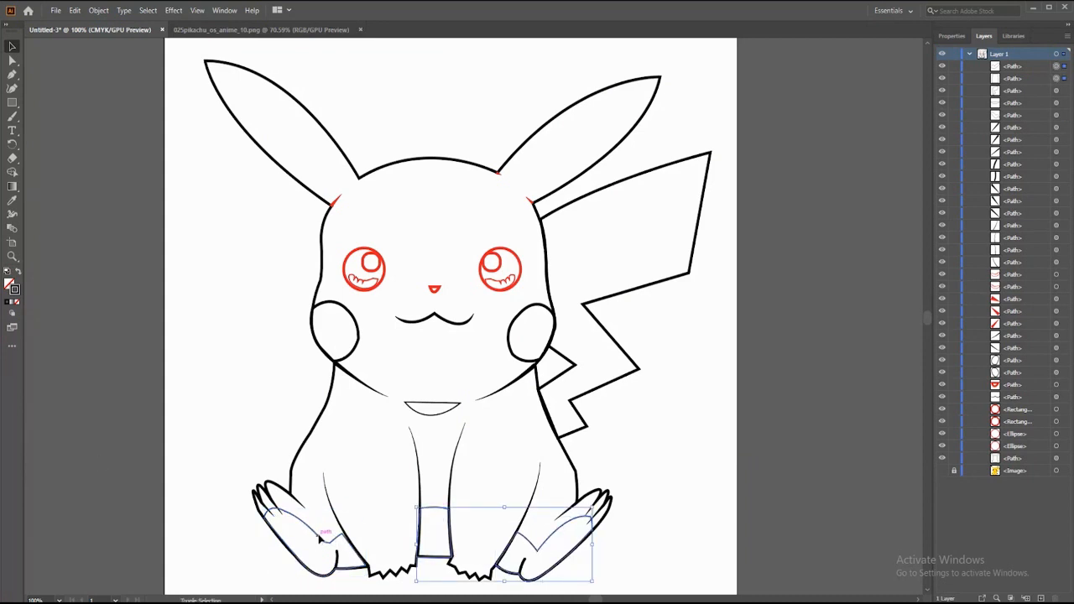
left_click(324, 538, "shift")
key("ctrl+shift+a")
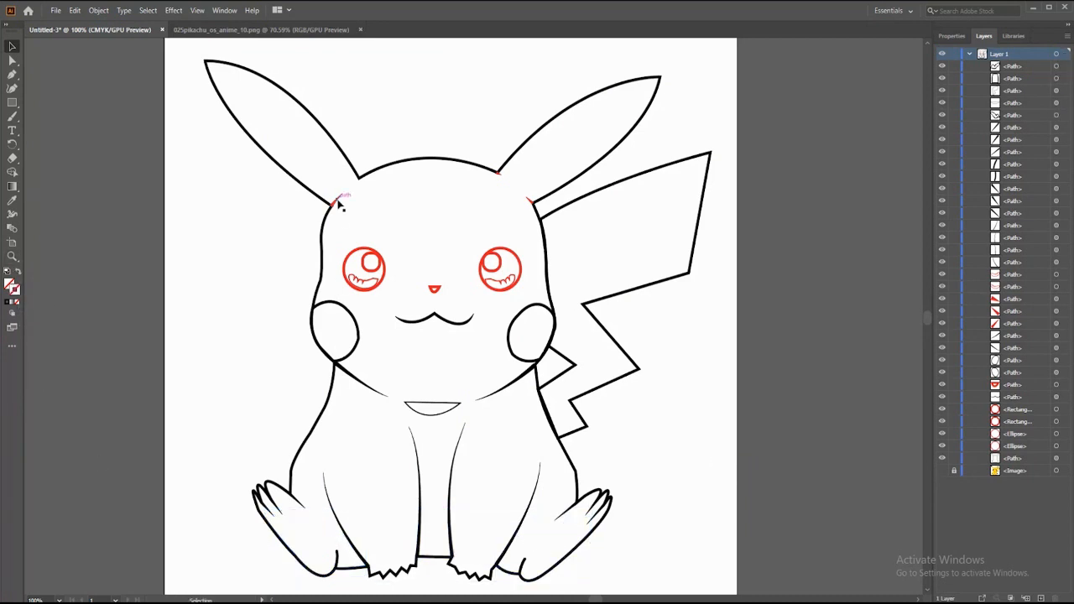
Recolor the remaining red lines at the ear bases and the nose black (000000), then deselect everything.
double_click(12, 290)
type("000000")
key("Return")
left_click(434, 289, "shift")
left_click(416, 321, "shift")
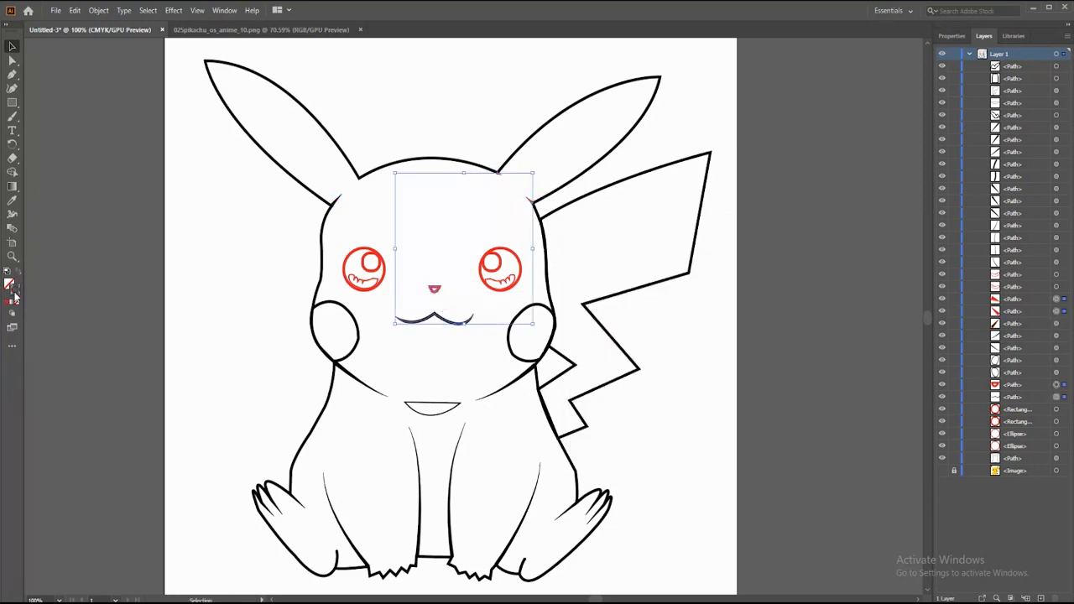
double_click(13, 290)
type("000000")
left_click(841, 272)
key("ctrl+shift+a")
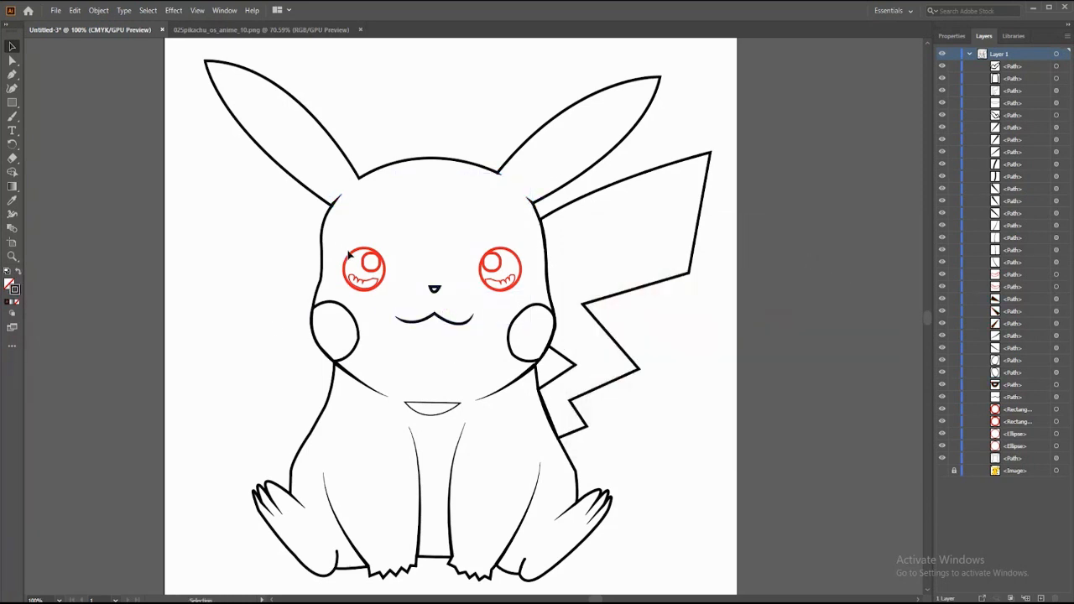
Briefly show the reference image for comparison, hide it again and recolor both outer eye circles' strokes black.
left_click(942, 471)
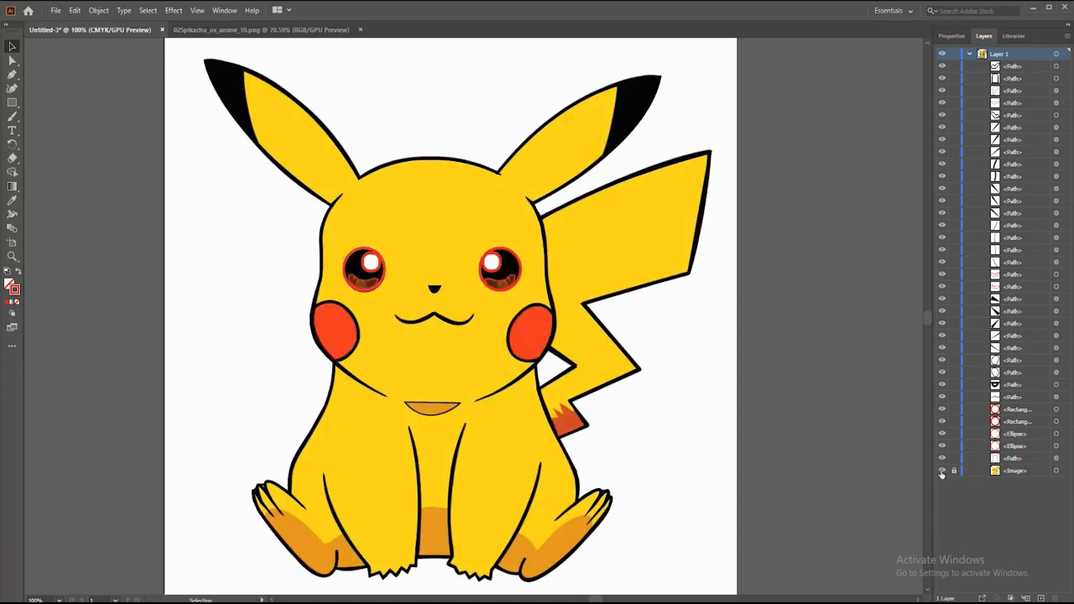
left_click(942, 470)
left_click(260, 29)
left_click(91, 29)
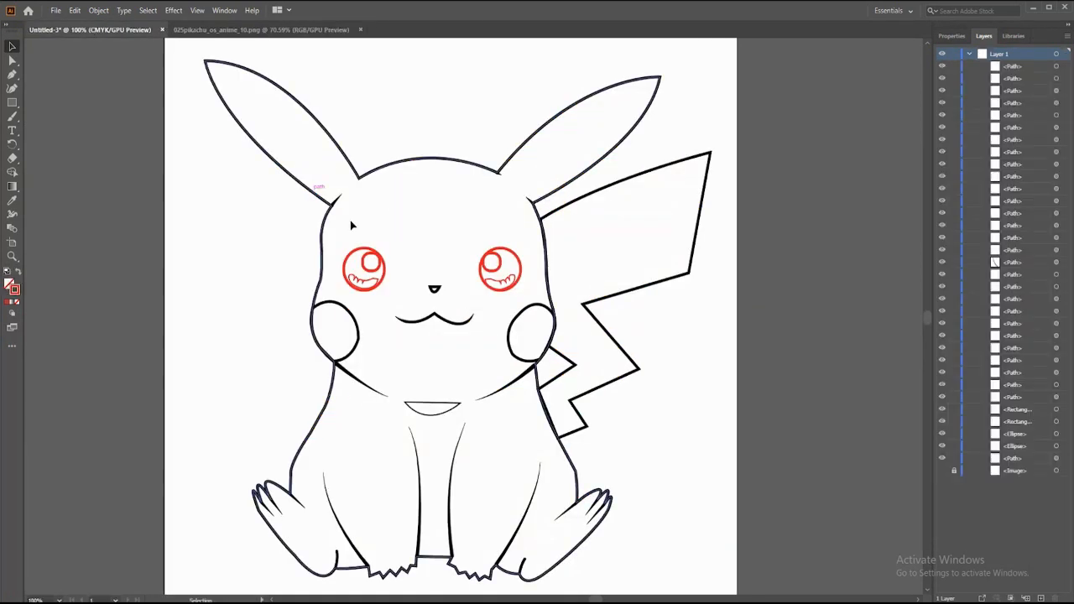
left_click(360, 253)
left_click(481, 277, "shift")
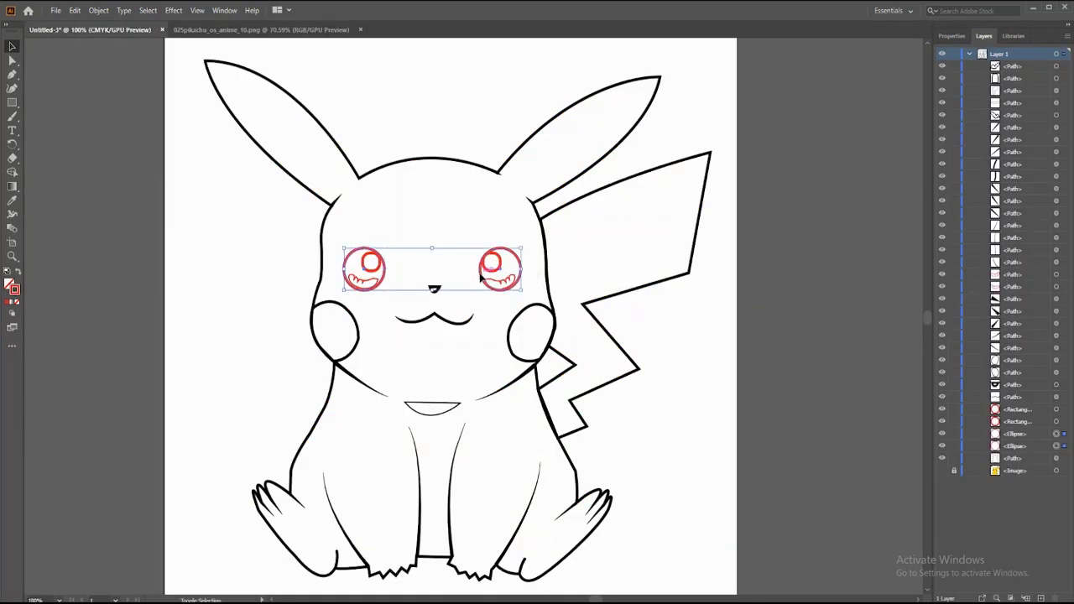
double_click(14, 288)
left_click(835, 268)
left_click(587, 265)
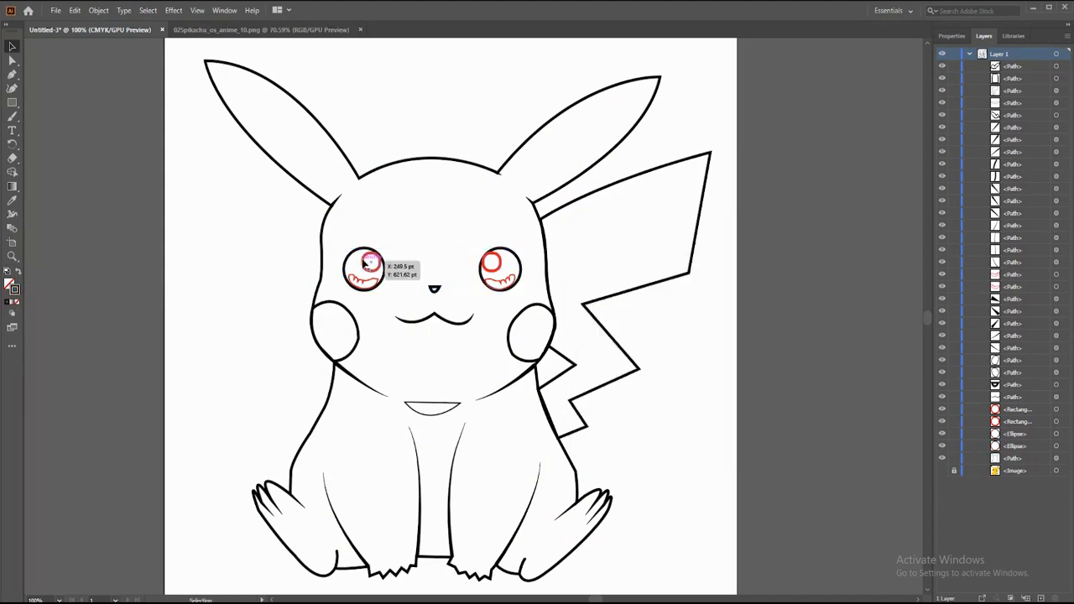
Give the highlight circles in both eyes a white stroke and fill, and dismiss the floating color settings.
left_click(368, 263)
left_click(493, 265, "shift")
double_click(13, 288)
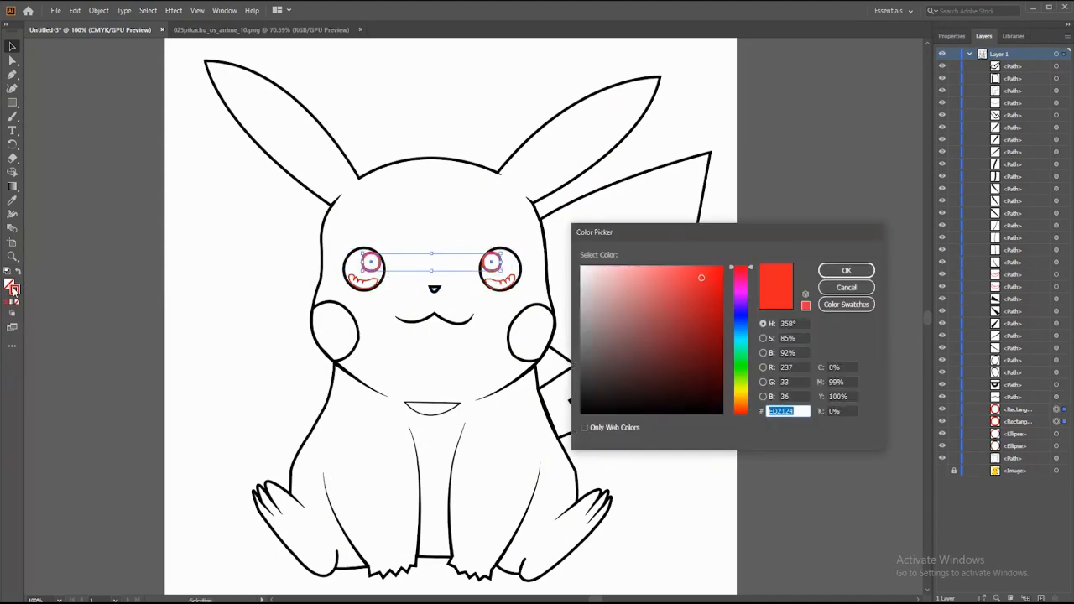
left_click(594, 287)
left_click(847, 270)
left_click(10, 285)
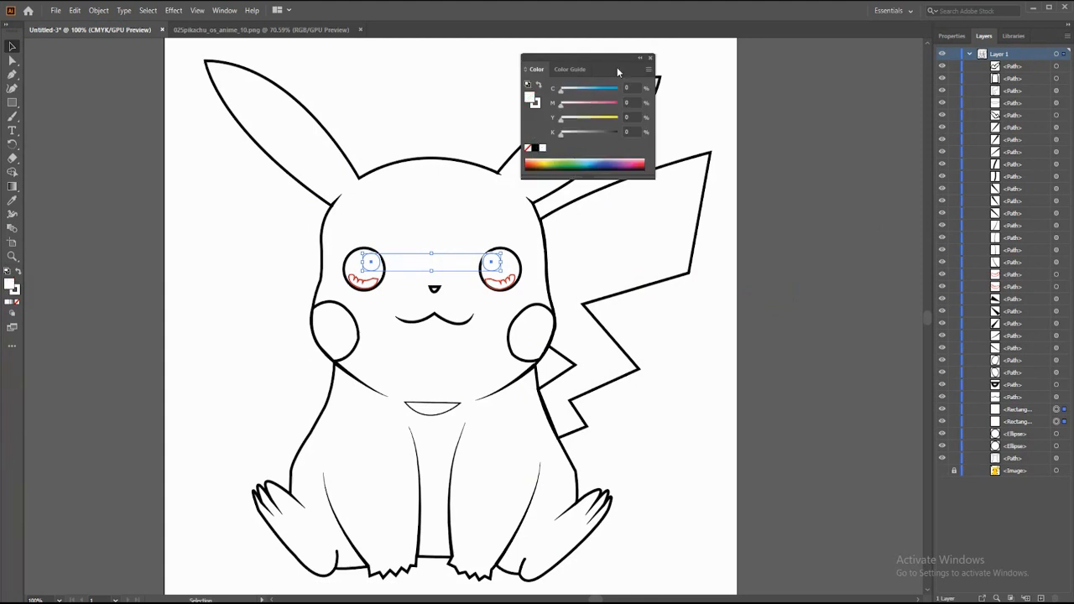
left_click(650, 58)
left_click(495, 394)
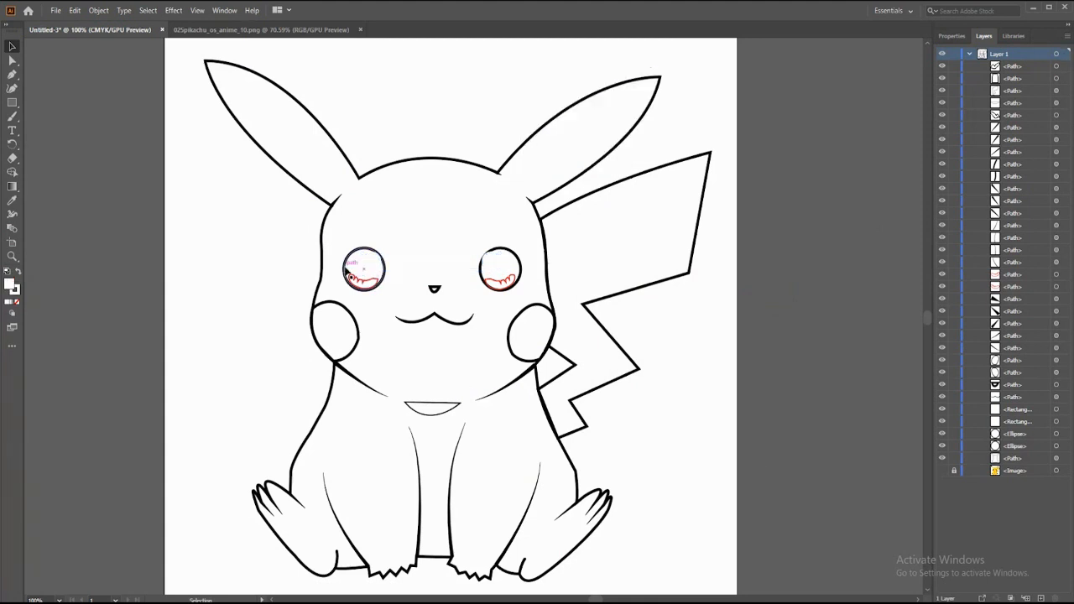
Try to apply black to both outer eye circles together.
left_click(347, 266)
left_click(489, 262, "shift")
double_click(13, 288)
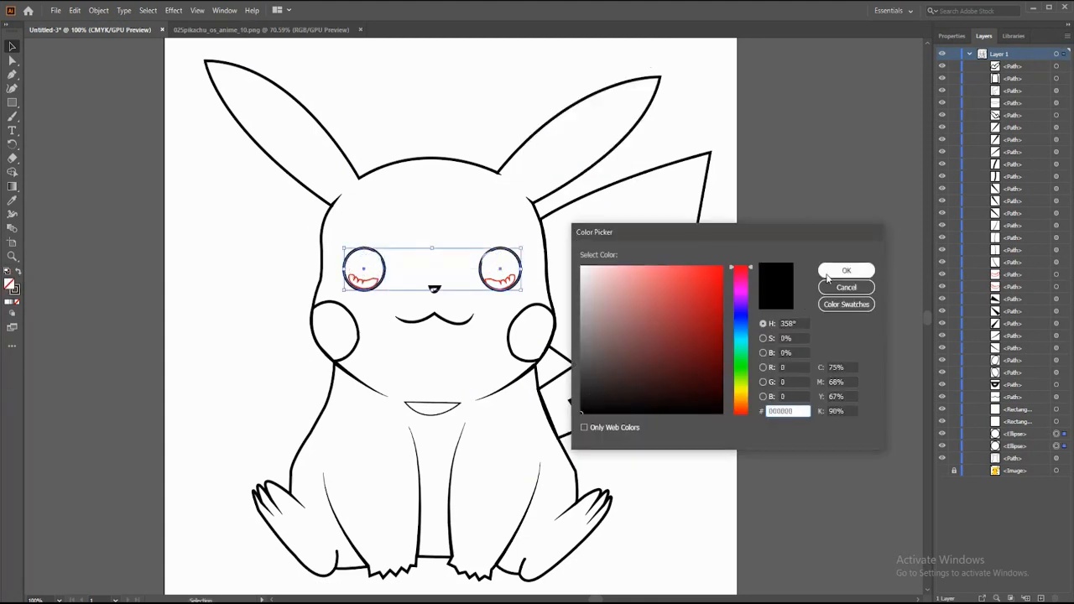
left_click(827, 274)
double_click(14, 288)
left_click(837, 273)
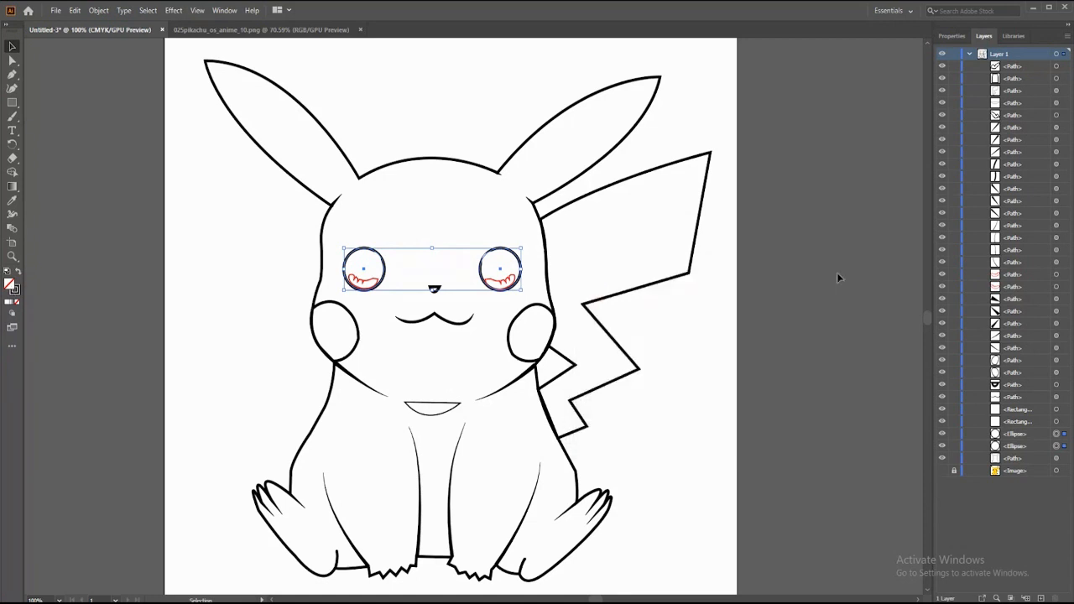
left_click(217, 265)
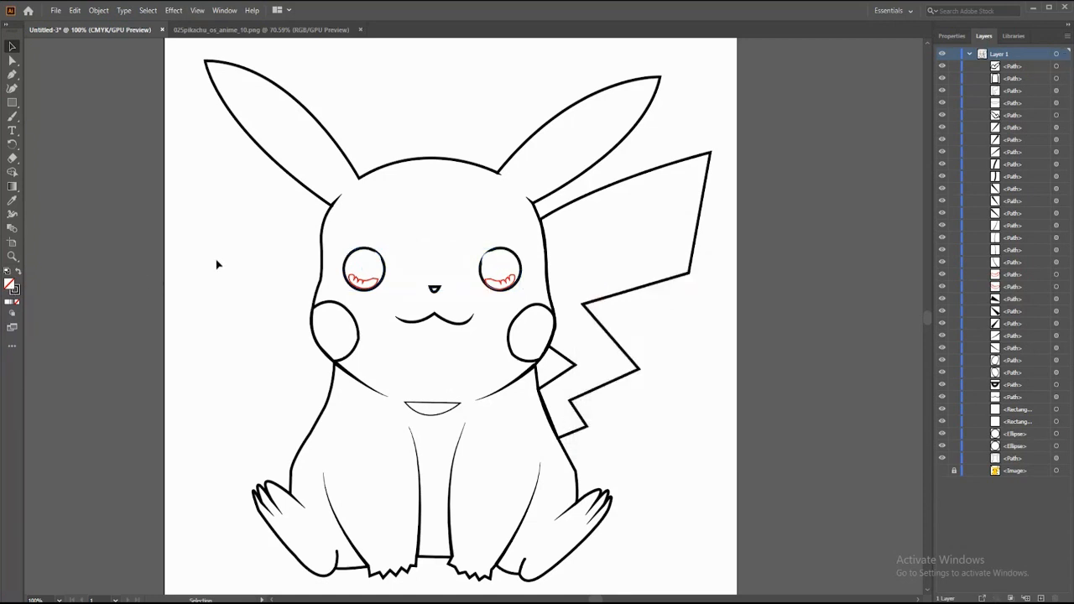
Remove the stroke of the left outer eye circle and fill it black (000000).
left_click(13, 288)
double_click(13, 288)
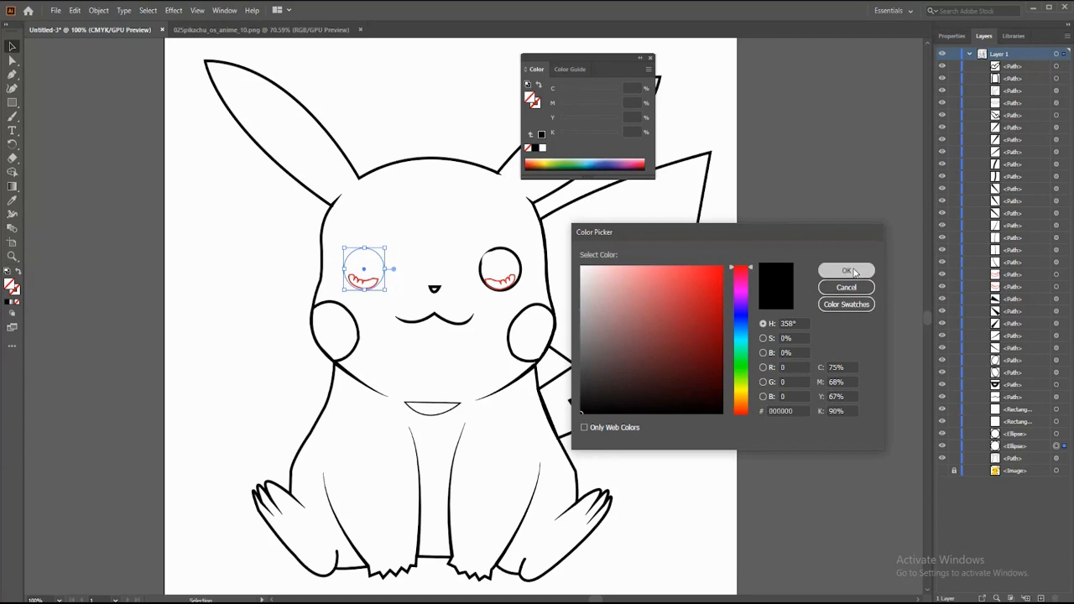
left_click(846, 270)
left_click(262, 246)
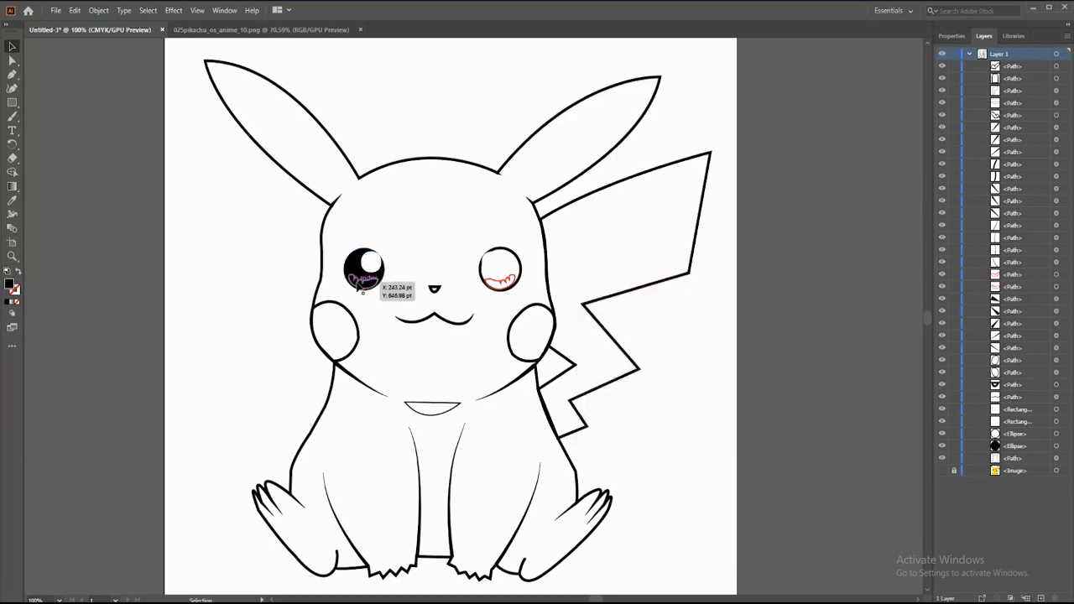
Remove the red stroke from the lower reflections in both eyes and fill them brown, about C 34, M 68, Y 100, K 30.
left_click(360, 285)
left_click(502, 286, "shift")
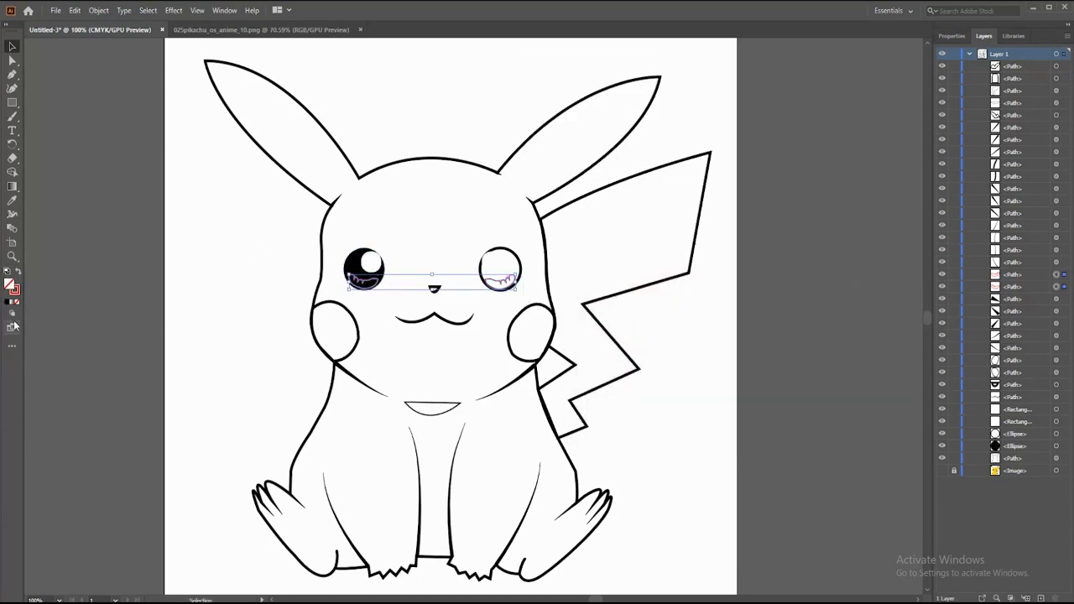
key("F6")
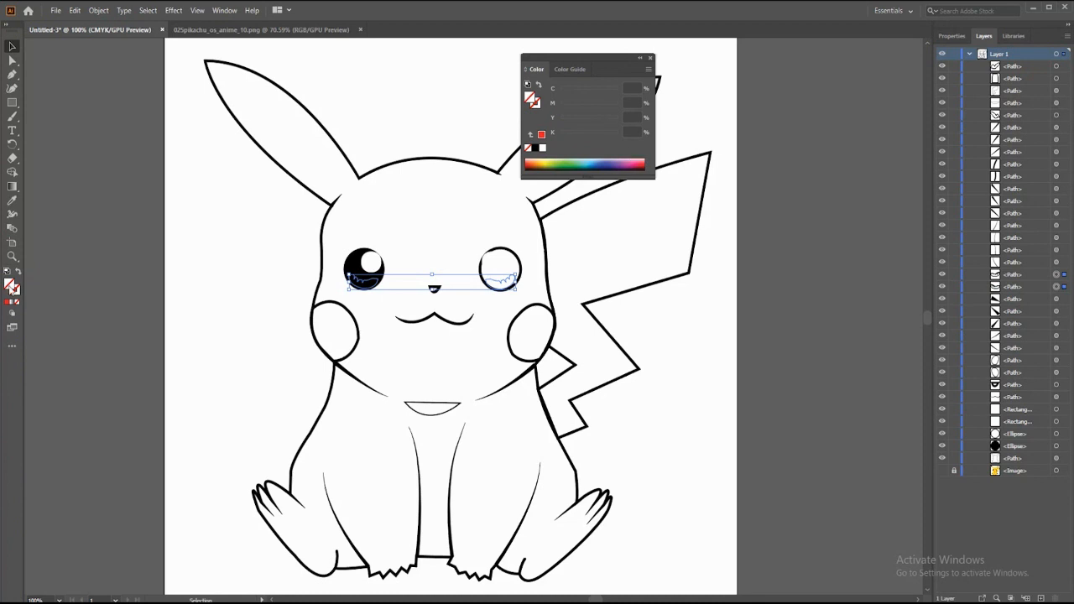
double_click(11, 287)
left_click_drag(749, 389, 749, 403)
left_click(699, 336)
left_click(828, 269)
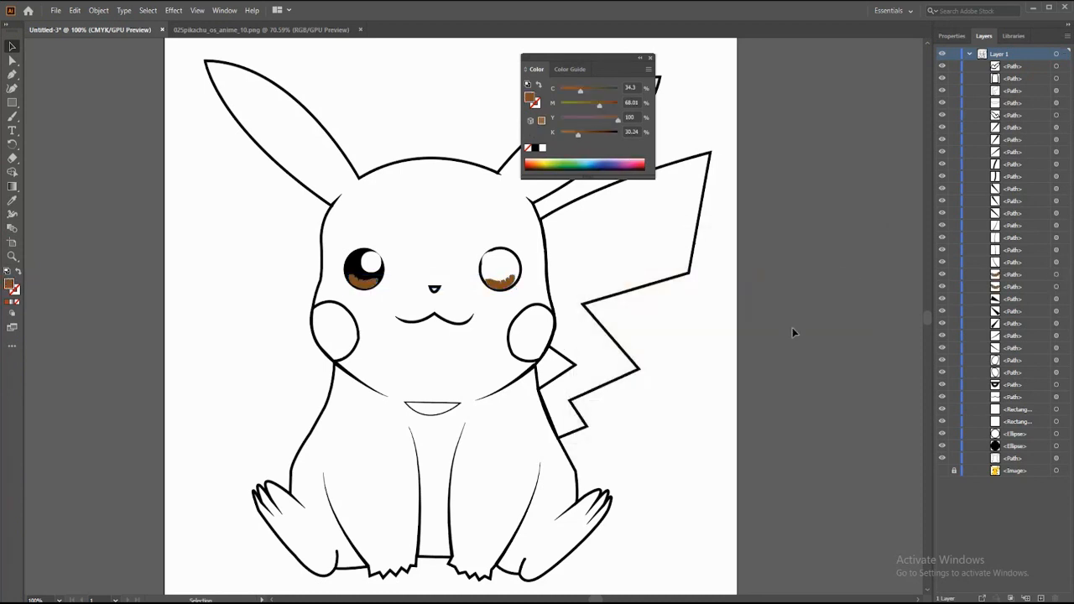
Fill the right outer eye circle black without a stroke and dismiss the floating color settings.
left_click(510, 270)
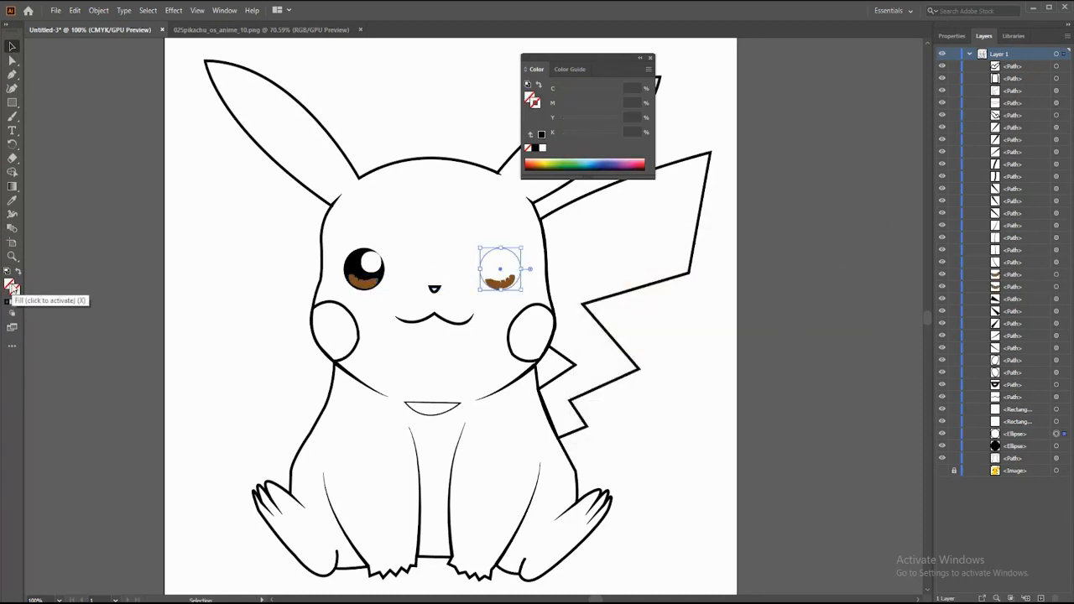
left_click(535, 148)
left_click(651, 57)
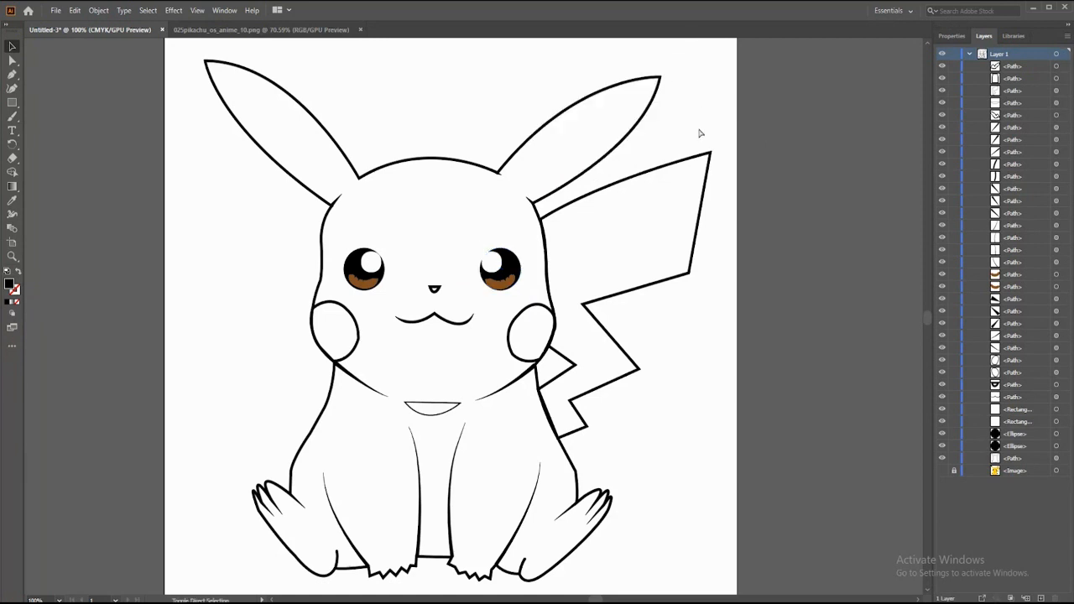
Show and unlock the reference image, then move it beside the artboard to the right of the traced drawing.
left_click(1016, 471)
left_click(942, 471)
left_click(1055, 471)
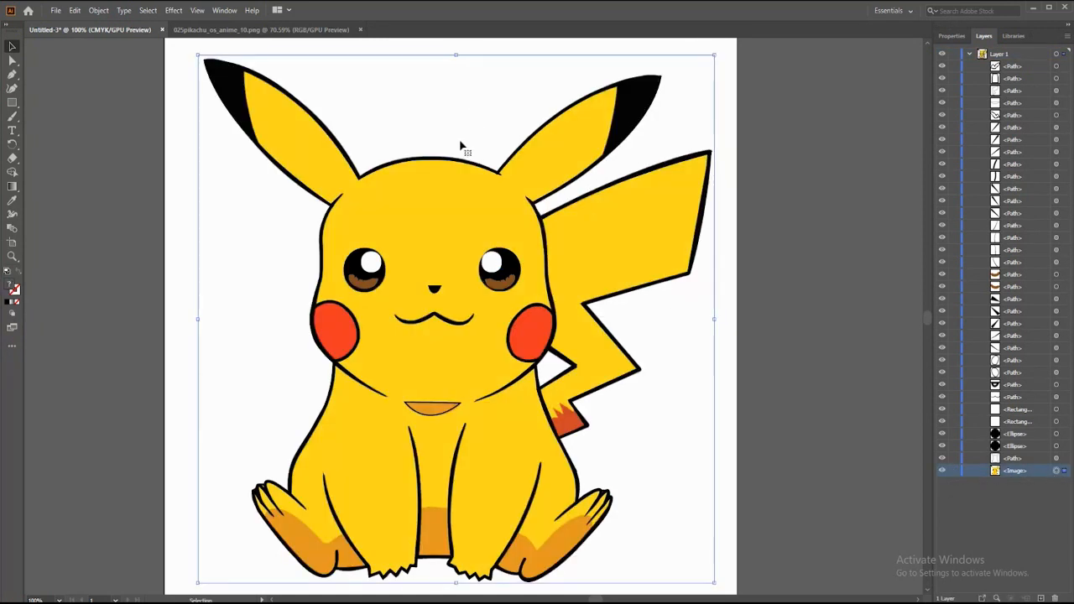
left_click_drag(437, 307, 915, 348)
left_click(59, 601)
left_click(80, 475)
left_click(58, 600)
left_click(74, 462)
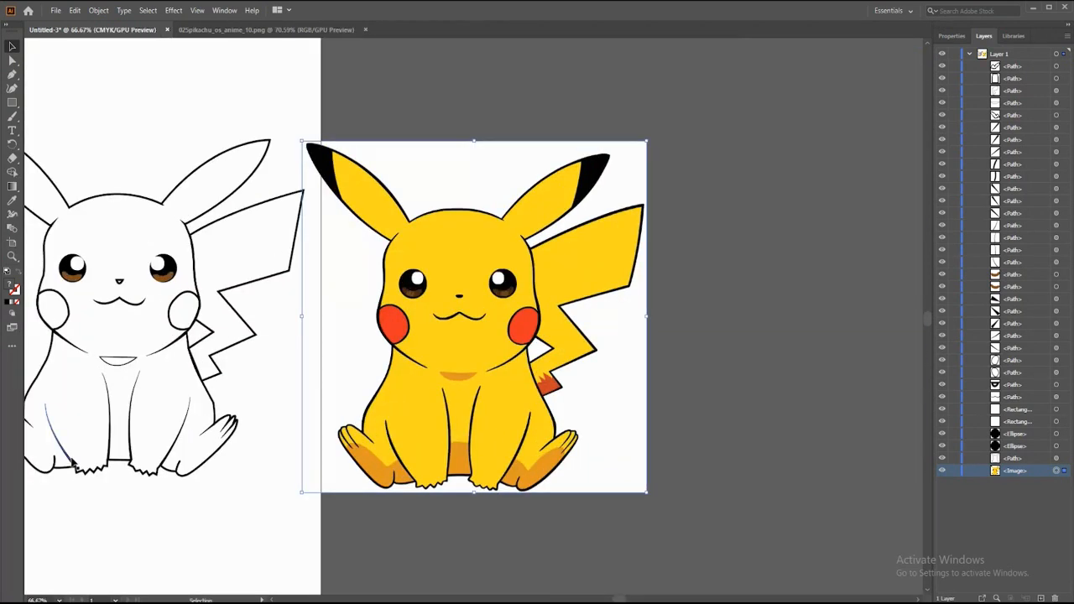
scroll(335, 319, "left", 5)
Fill the body and ears shape with the yellow sampled from the reference image's body.
left_click(243, 238)
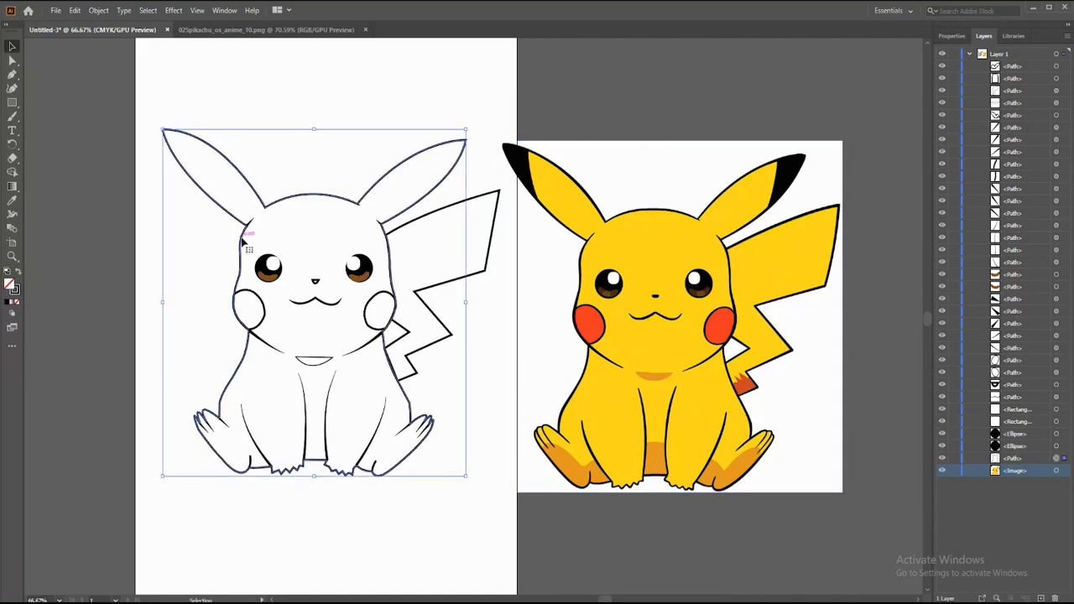
double_click(10, 288)
left_click(837, 271)
key("i")
left_click(642, 252)
key("v")
left_click(496, 227)
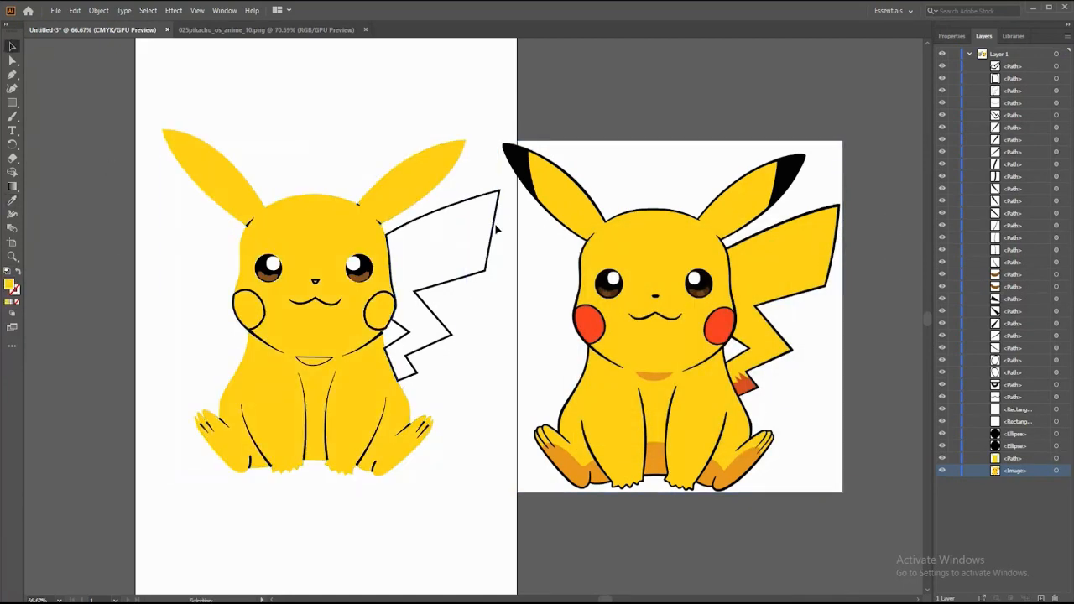
Restore the yellow body's black stroke and thicken it to match the tail outline.
left_click(16, 291)
left_click(300, 224)
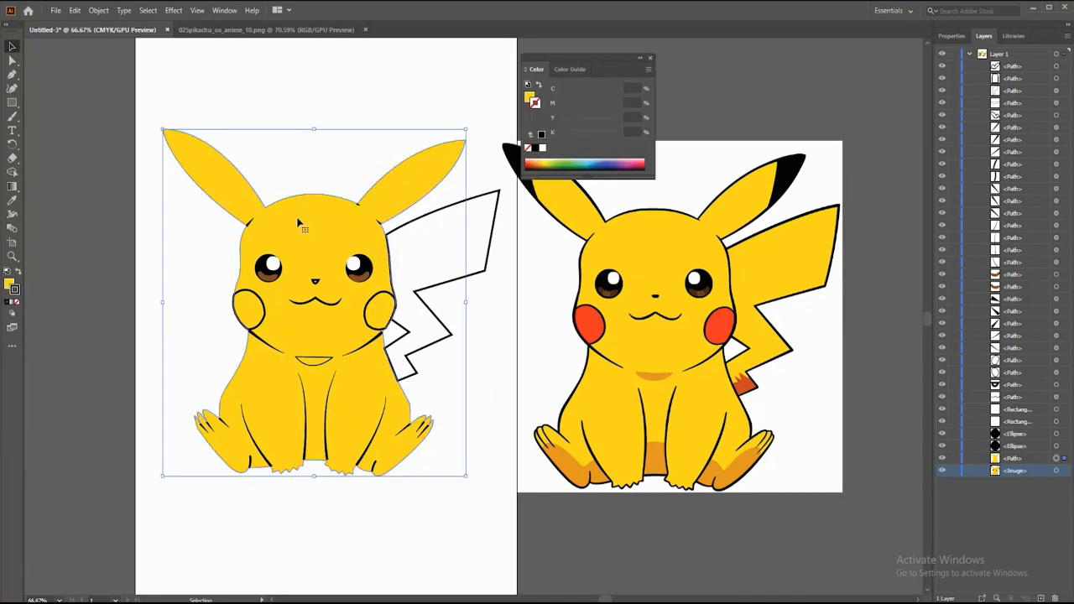
left_click(439, 84)
left_click(650, 57)
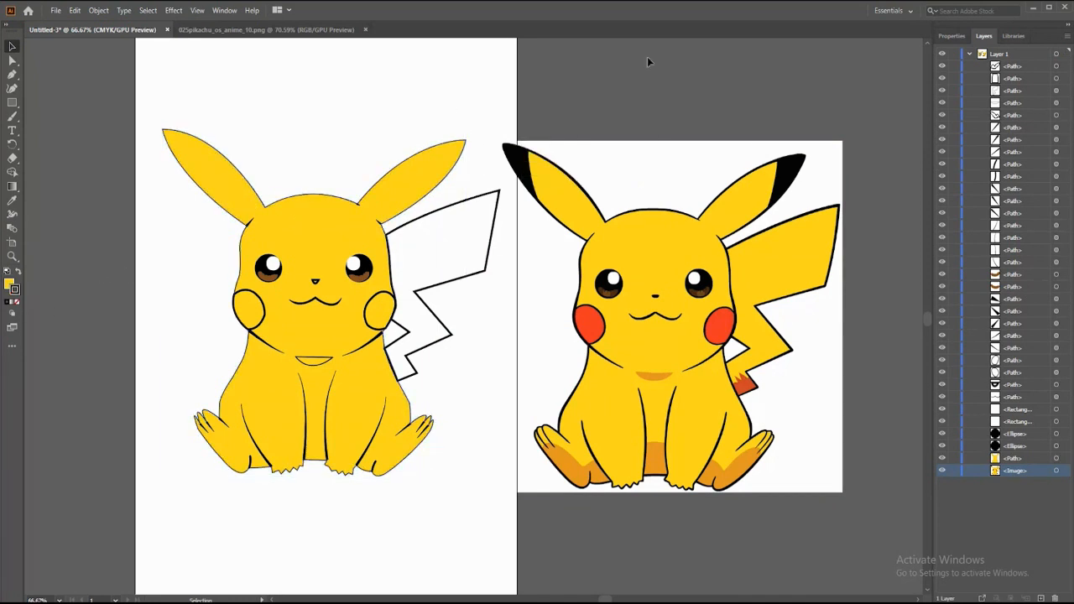
left_click(227, 387)
left_click(951, 36)
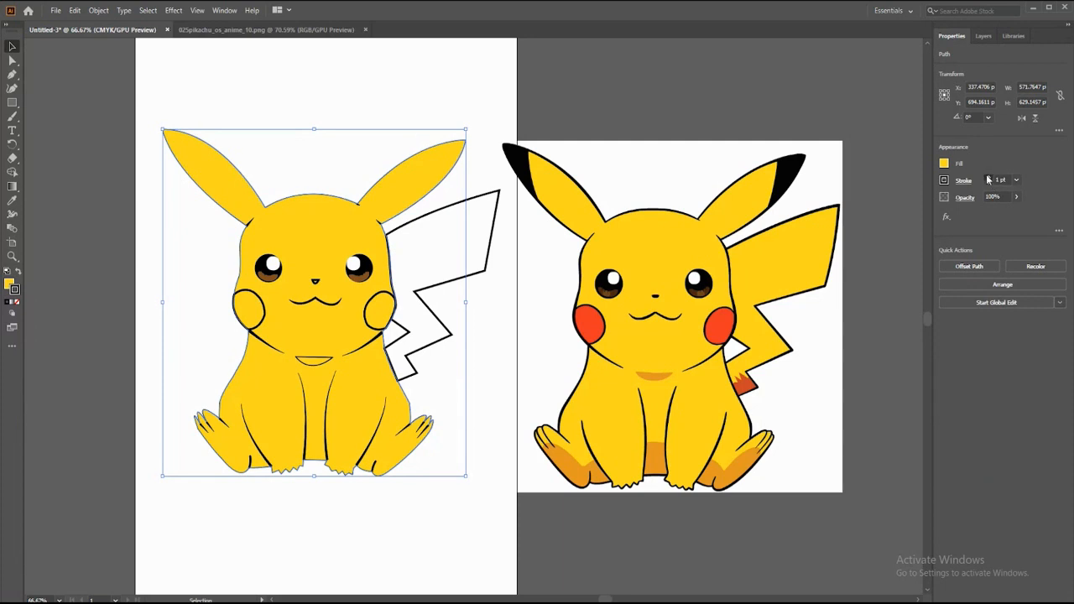
left_click(989, 179)
left_click(990, 178)
left_click(989, 179)
Fill the tail shape with the yellow sampled from the reference image's body.
left_click(437, 291)
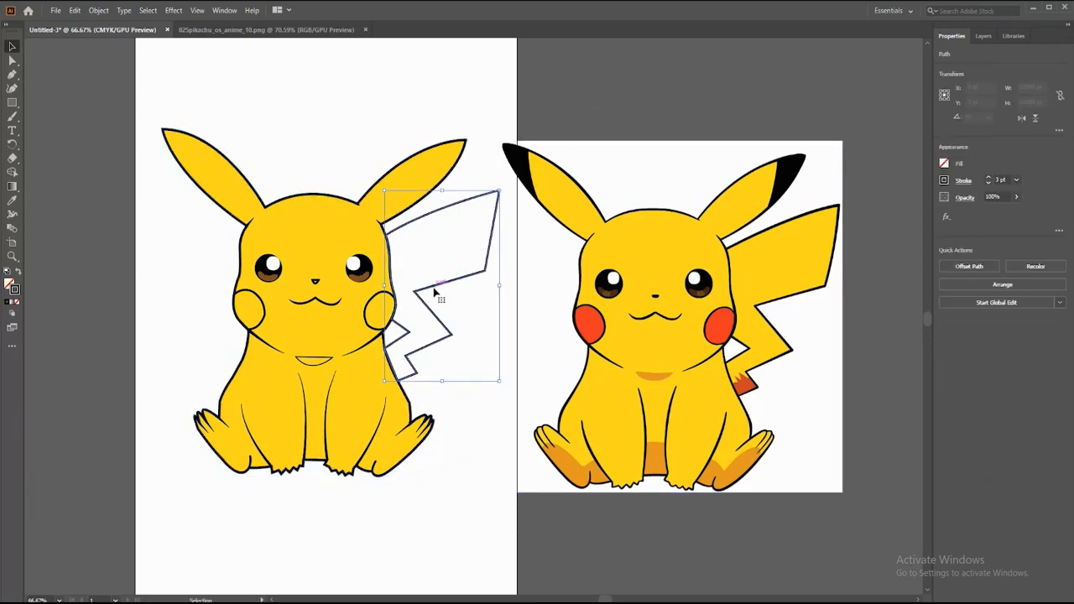
left_click(10, 286)
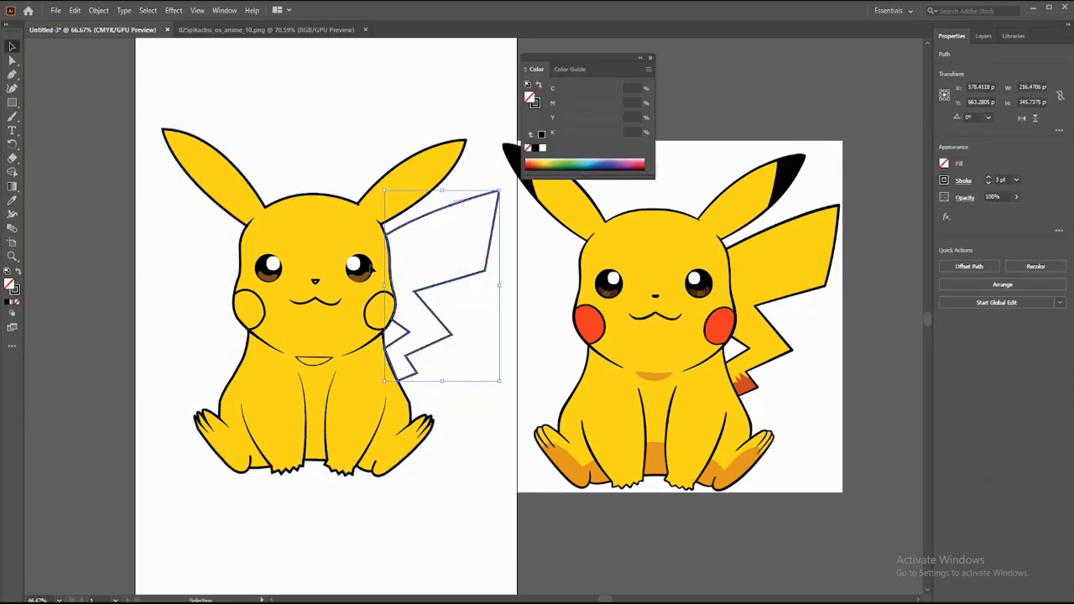
left_click(12, 201)
left_click(651, 234)
left_click(12, 44)
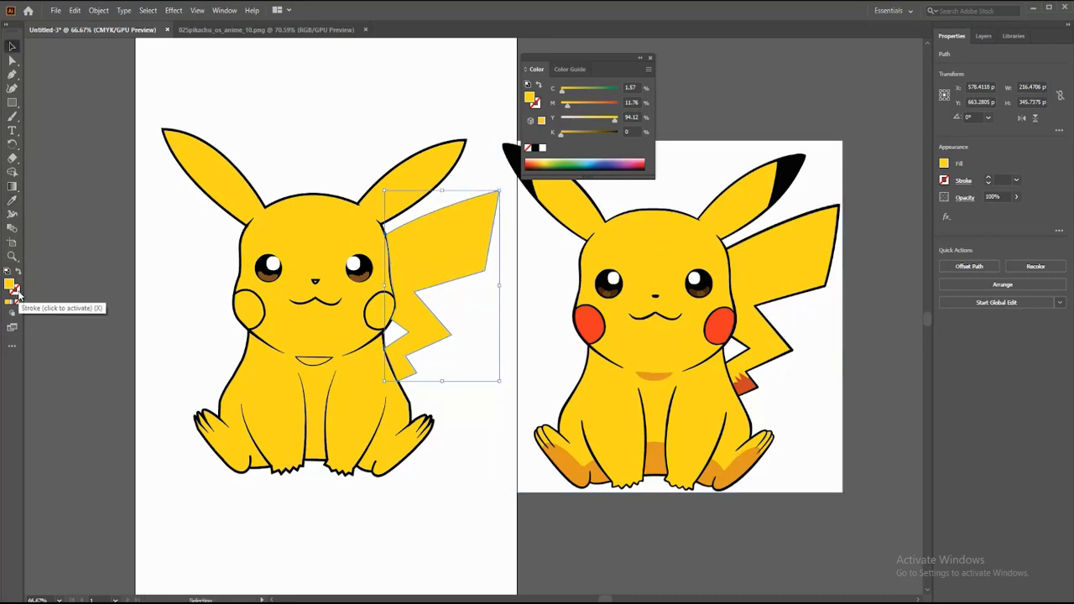
Restore the yellow tail's black stroke and thicken it to match the body outline.
key("ctrl+plus")
double_click(14, 293)
left_click_drag(590, 410, 579, 417)
left_click(847, 272)
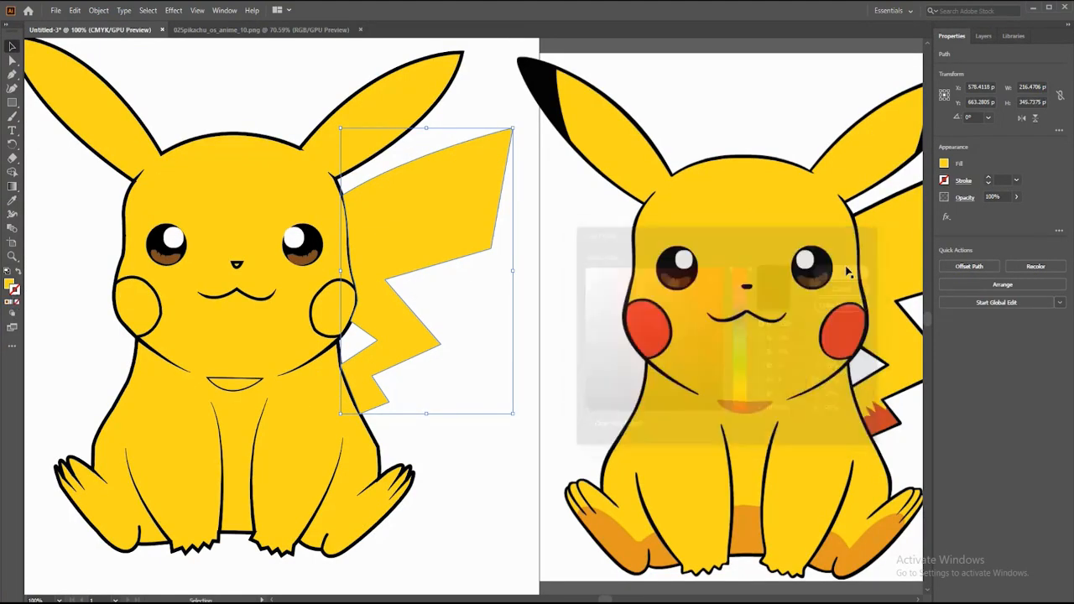
double_click(15, 292)
left_click(864, 270)
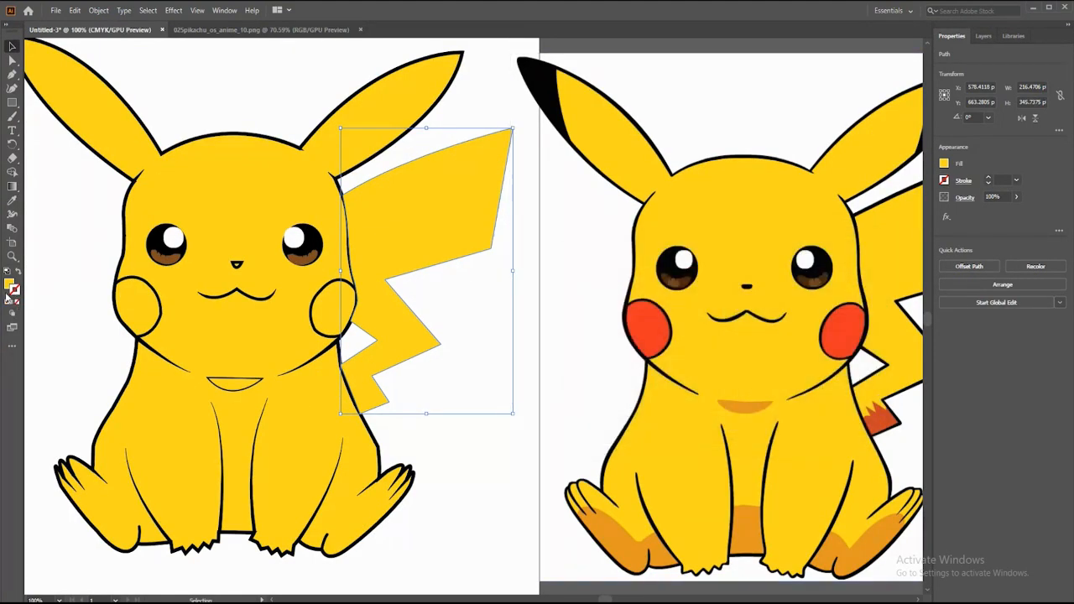
double_click(15, 292)
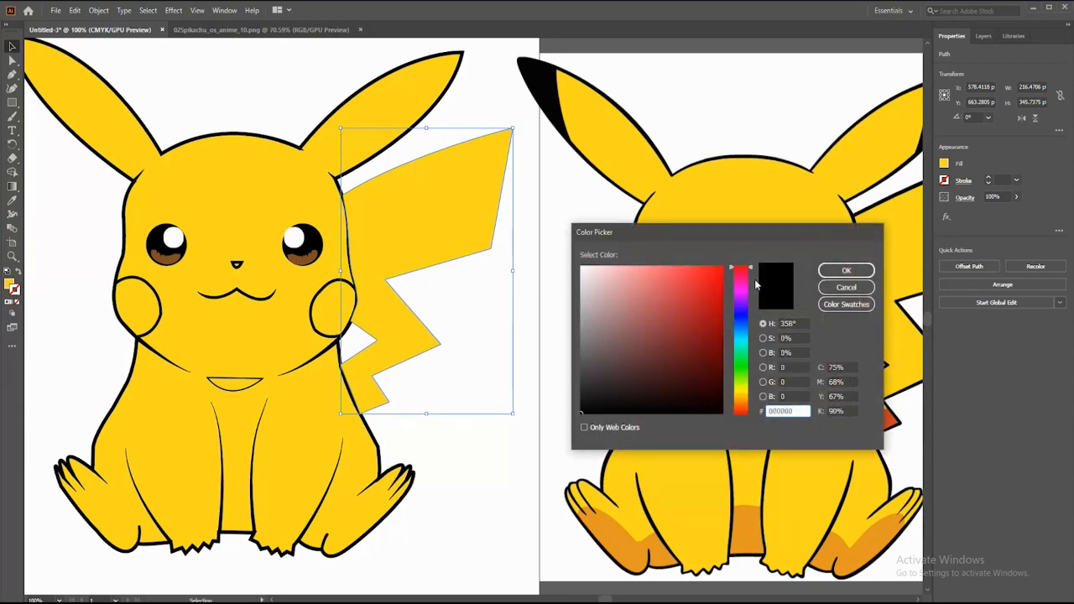
left_click(847, 270)
left_click(989, 178)
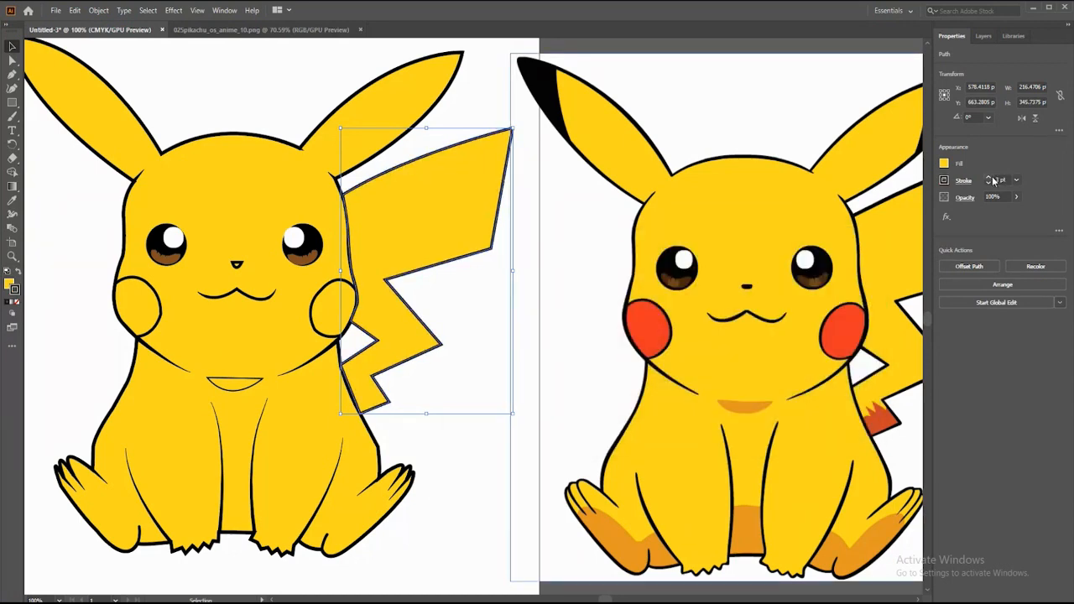
left_click(993, 180)
left_click(604, 395)
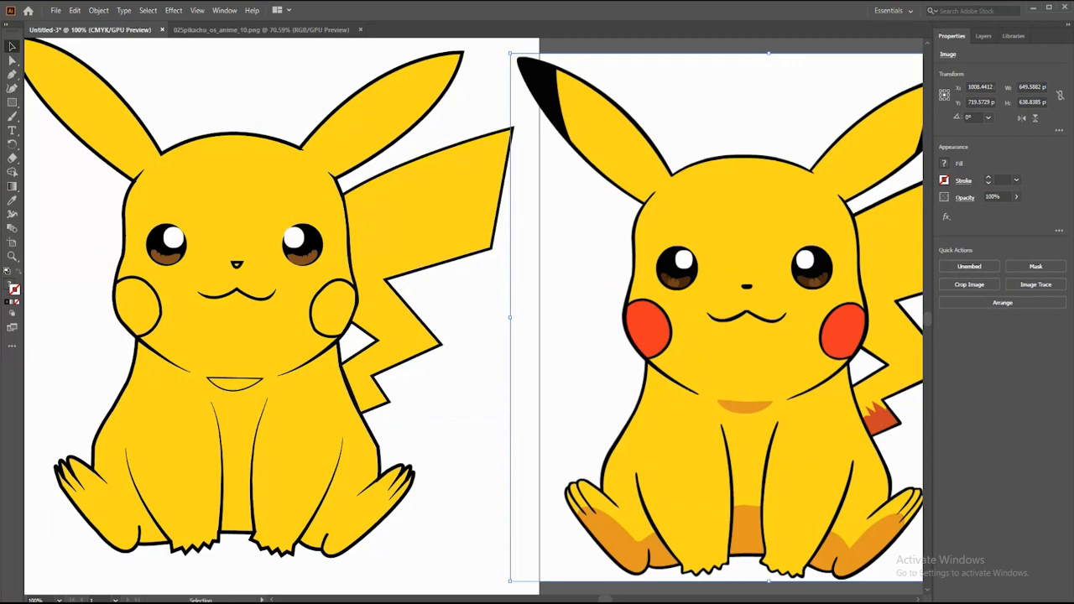
Fill the nose with black and dismiss the floating color settings.
left_click(237, 264)
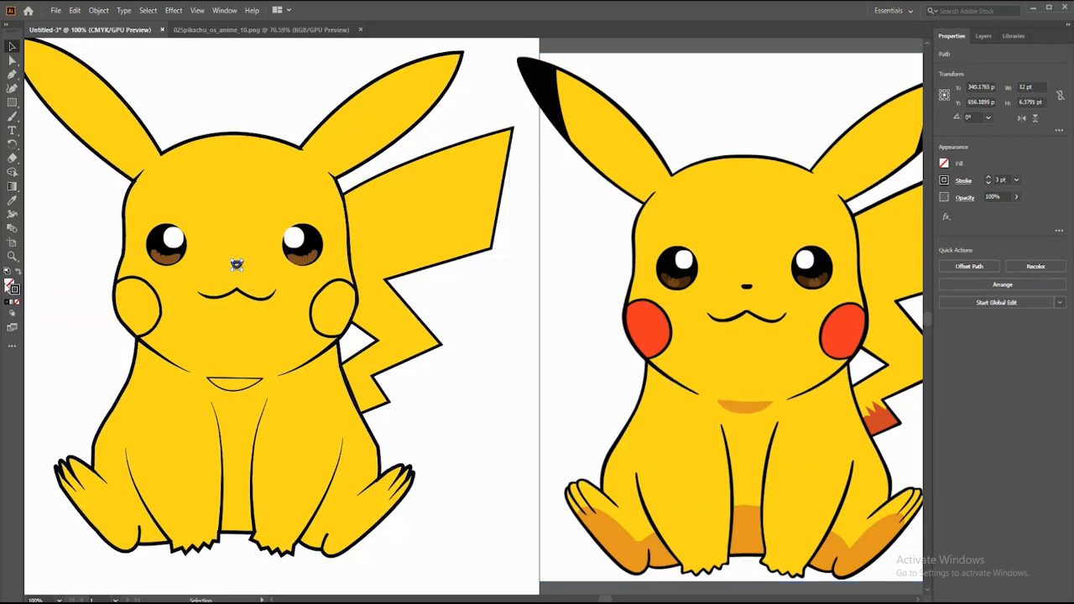
double_click(16, 291)
left_click(847, 270)
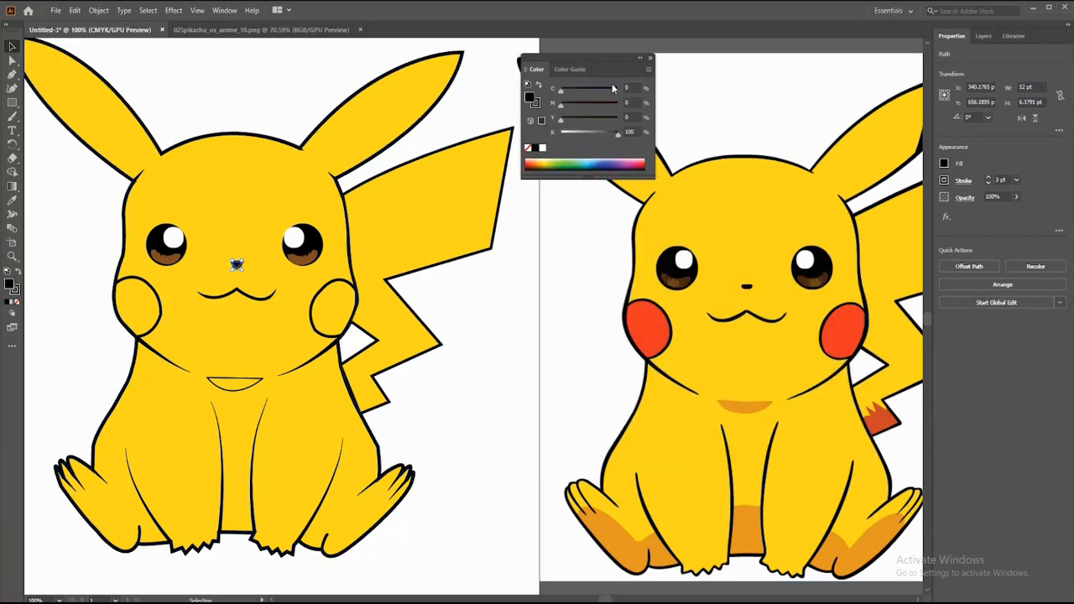
left_click(650, 59)
Fill both cheek shapes with red and keep their black strokes.
left_click(159, 298)
double_click(11, 287)
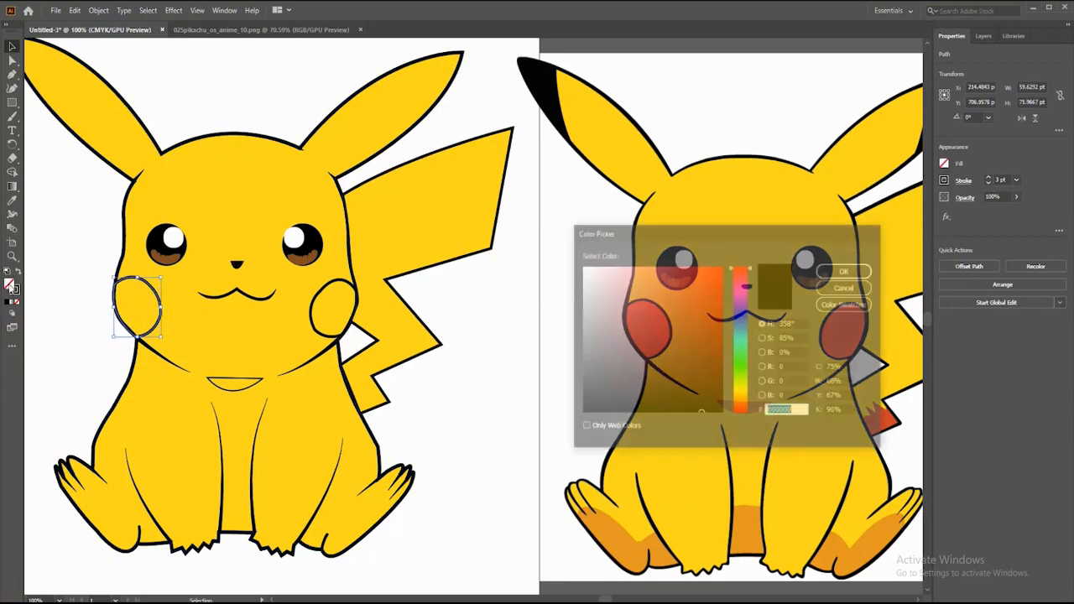
left_click(847, 271)
left_click(317, 300)
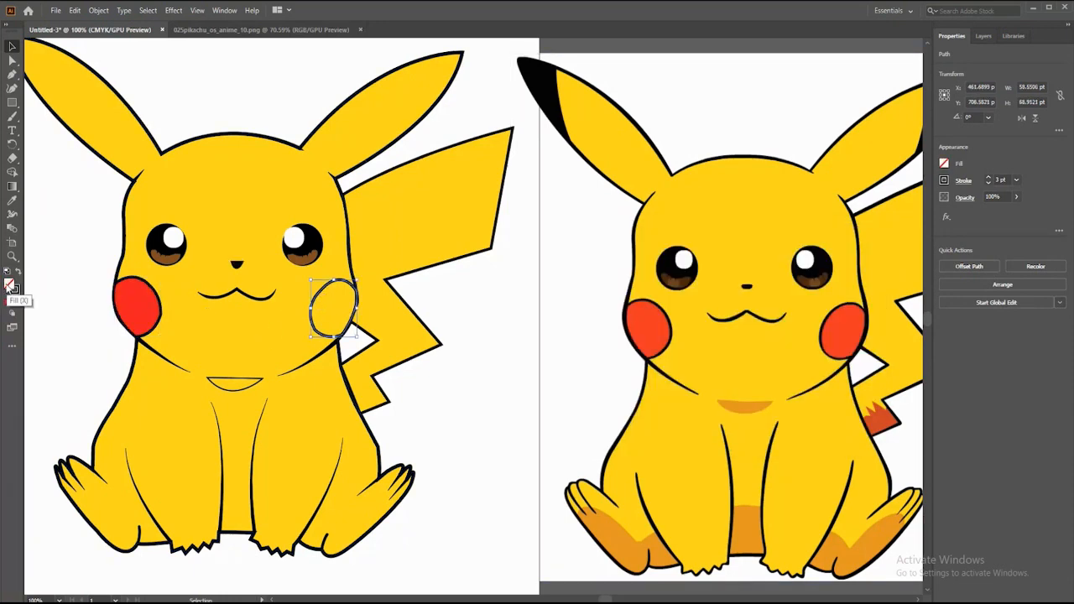
double_click(11, 286)
left_click(847, 270)
Remove the stroke of the shadow shape below the chin and fill it with the orange sampled from the reference image's chin shadow.
left_click(238, 378)
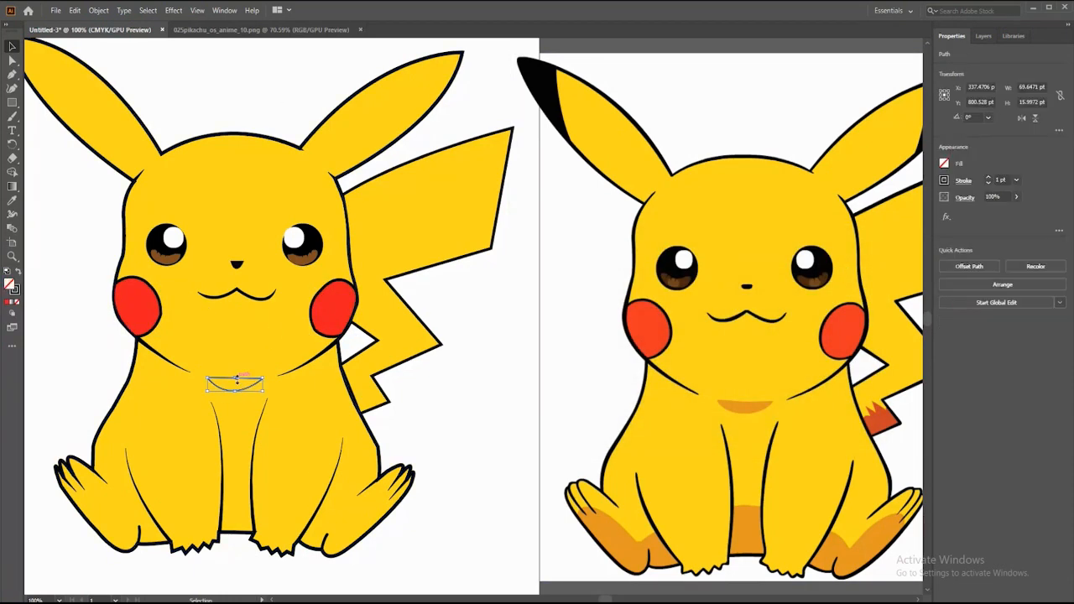
left_click(16, 292)
double_click(16, 292)
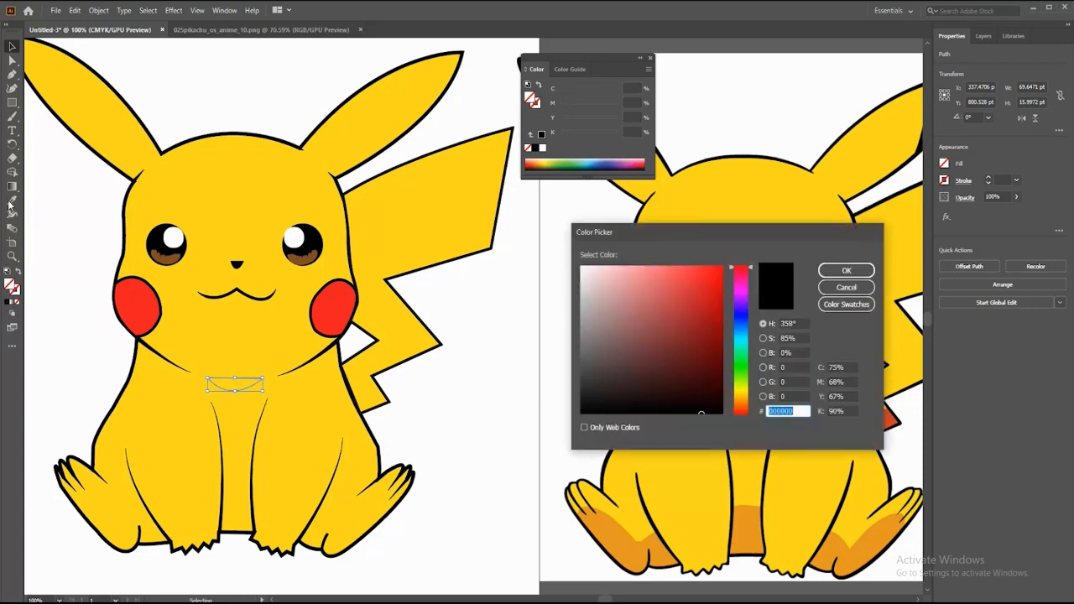
left_click(741, 393)
left_click(847, 270)
key("i")
left_click(747, 404)
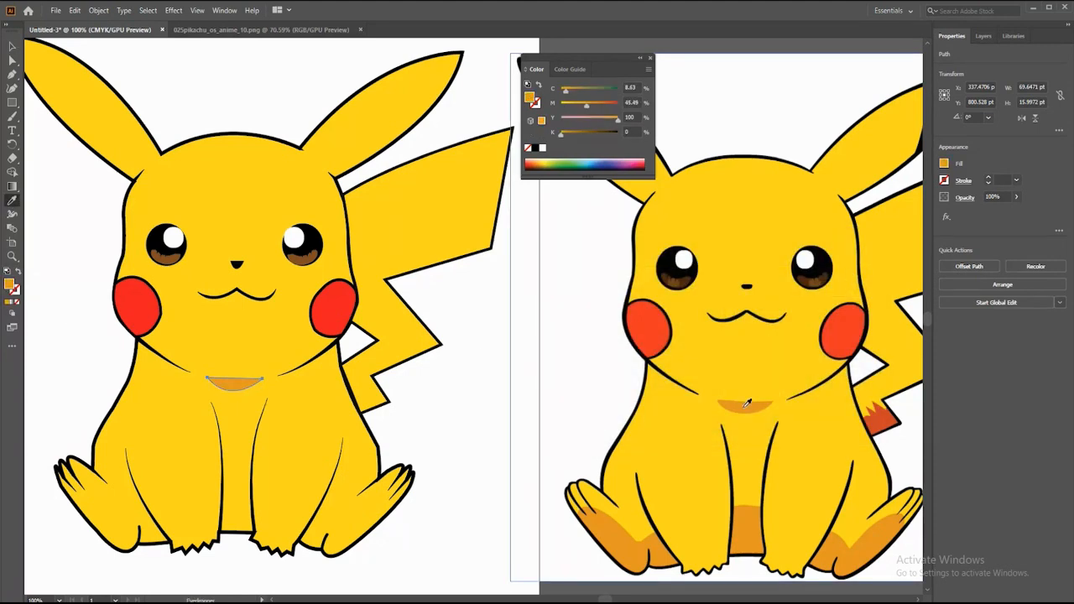
Fill the left foot's shading shape with the orange sampled from the reference image's foot.
key("v")
left_click(117, 512)
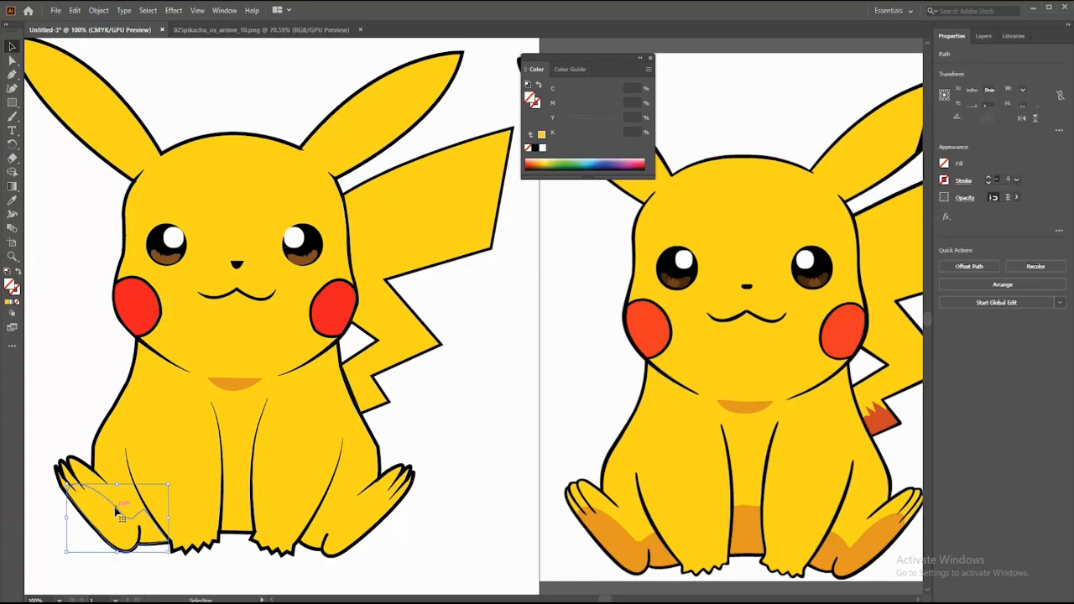
key("i")
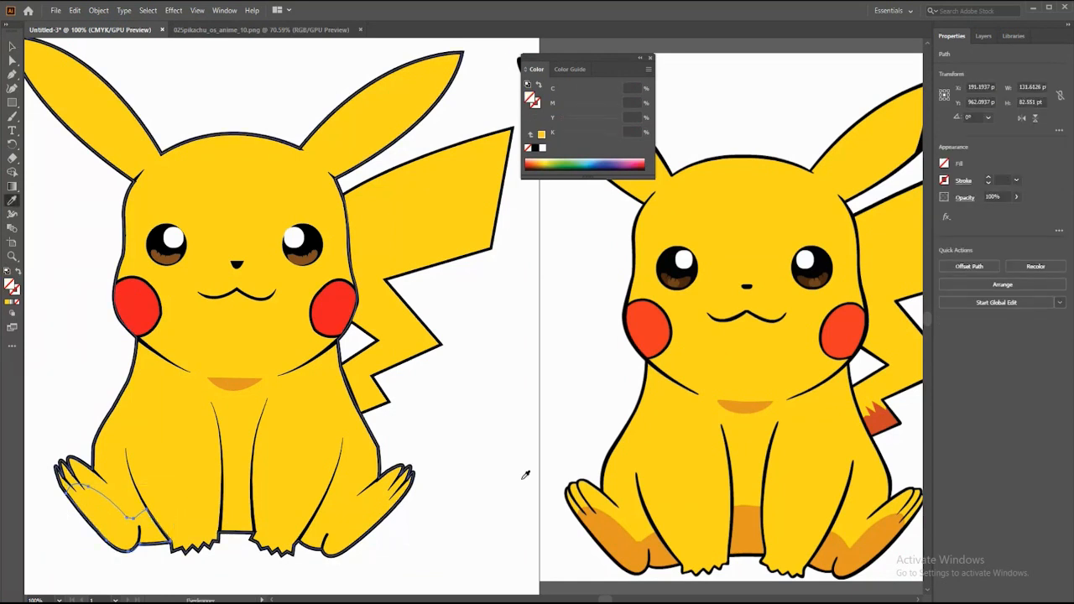
left_click(608, 533)
right_click(104, 516)
right_click(125, 537)
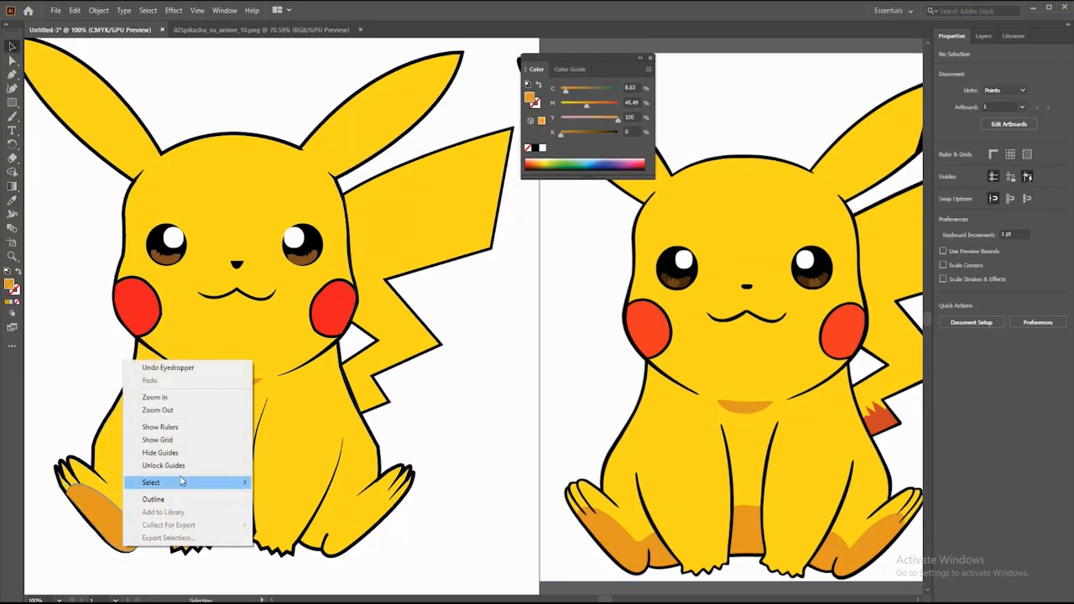
right_click(107, 491)
right_click(107, 532)
key("Escape")
Fill the patch between the arms and the right foot's shading shape with the orange sampled from the left foot.
left_click(237, 510, "ctrl")
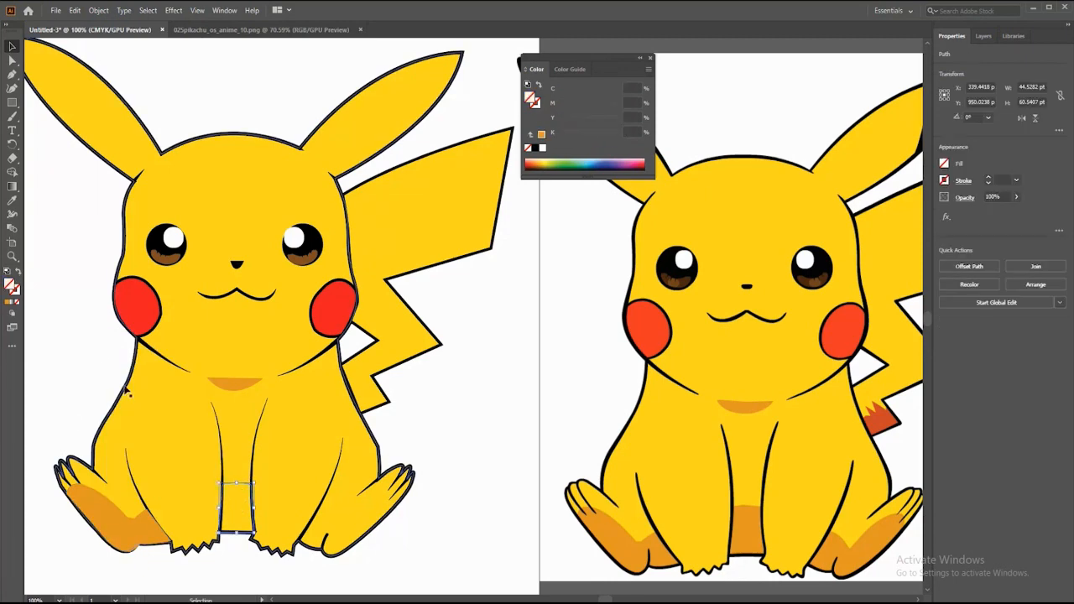
left_click(126, 521)
left_click(355, 512, "ctrl")
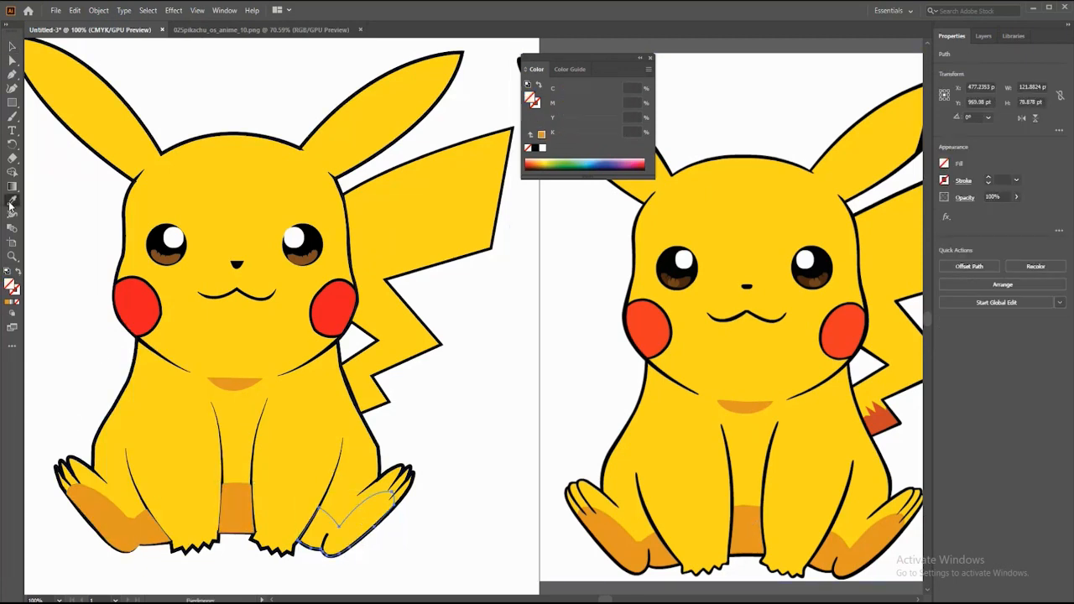
left_click(126, 521)
left_click(502, 379)
Rearrange the left foot's orange shading behind its black lines and bring the right arm's inner line to the front.
right_click(96, 541)
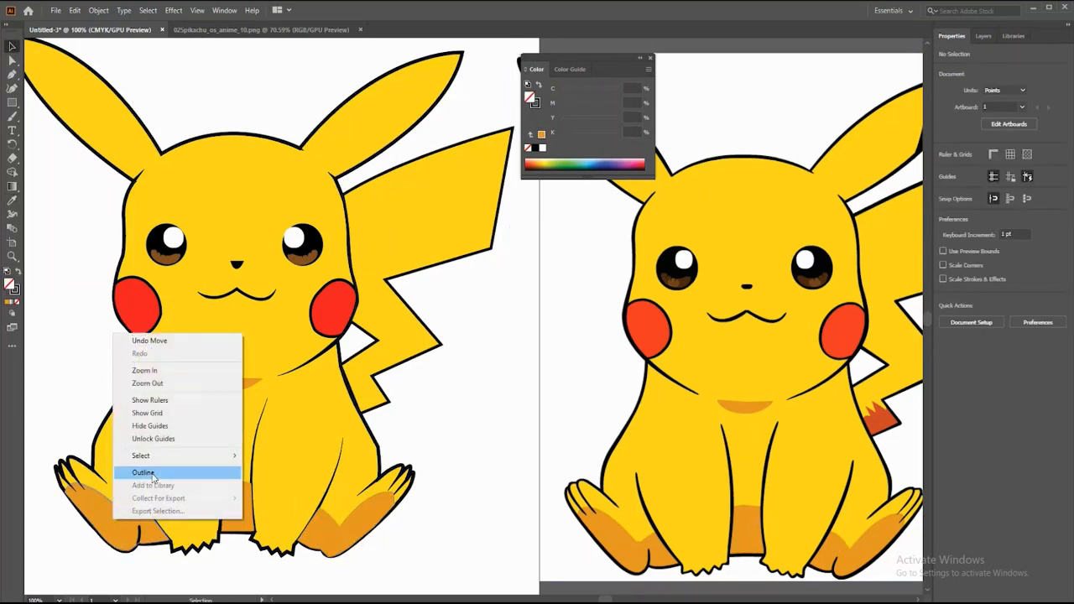
right_click(102, 514)
mouse_move(168, 453)
left_click(261, 479)
left_click(258, 503)
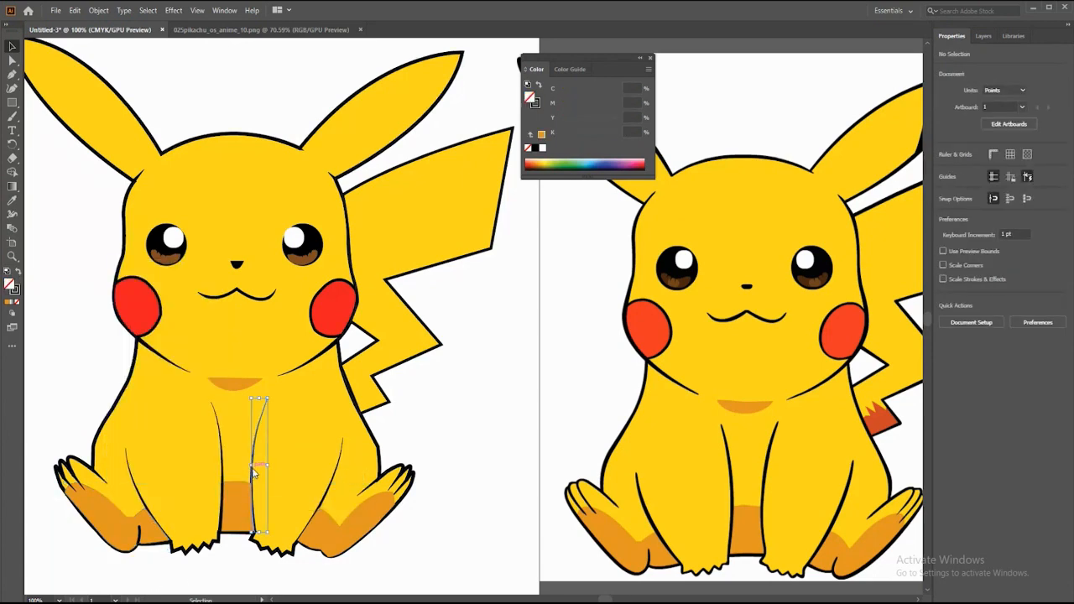
right_click(254, 460)
left_click(395, 436)
left_click(242, 548)
Send the right foot's orange shading backward and bring the right arm's outer line to the front.
right_click(349, 521)
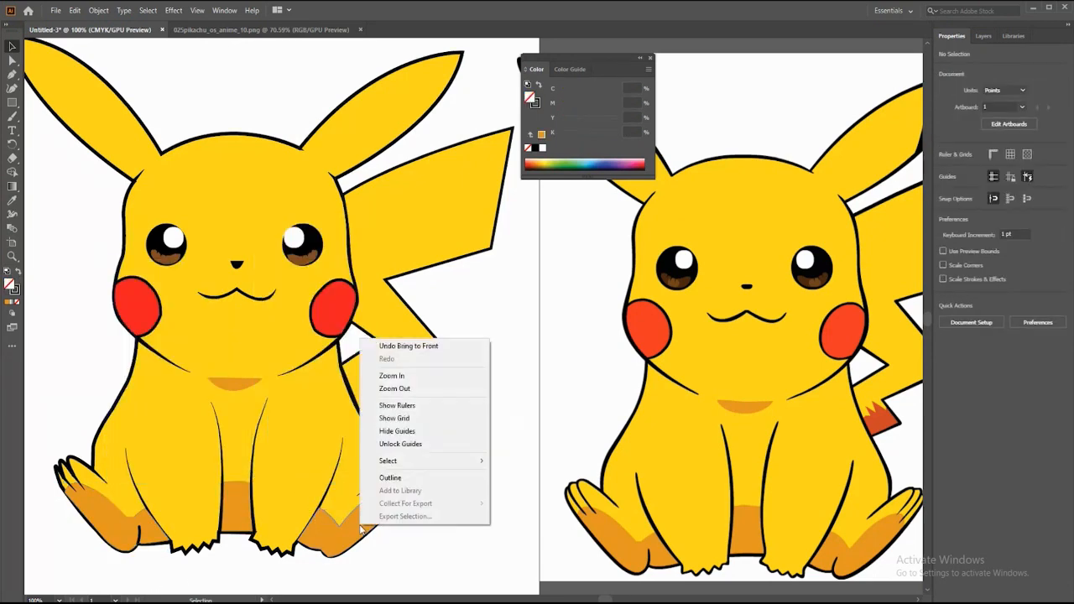
right_click(353, 520)
mouse_move(411, 470)
left_click(474, 524)
right_click(322, 504)
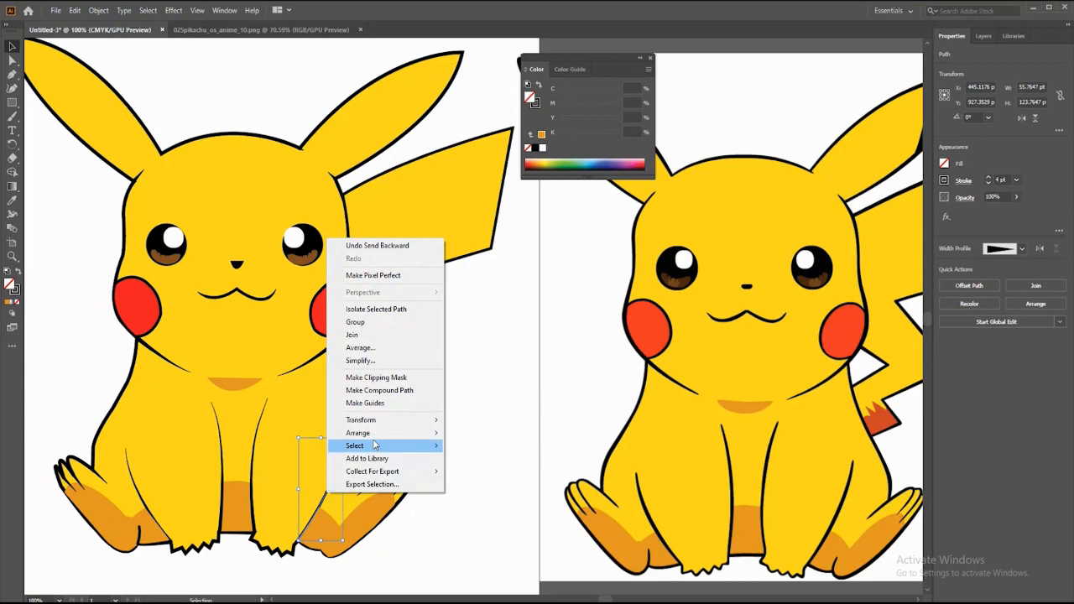
left_click(466, 435)
Change the stacking order of the right foot's orange shading relative to the foot outline.
left_click(300, 550)
right_click(299, 550)
right_click(335, 550)
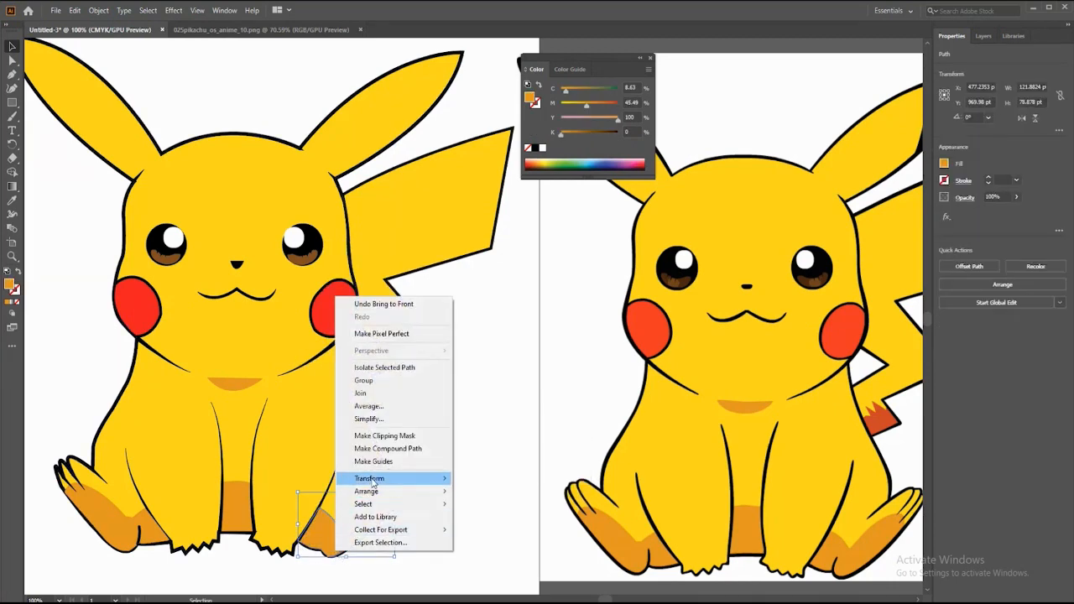
mouse_move(411, 489)
left_click(500, 501)
left_click(394, 584)
left_click(330, 536)
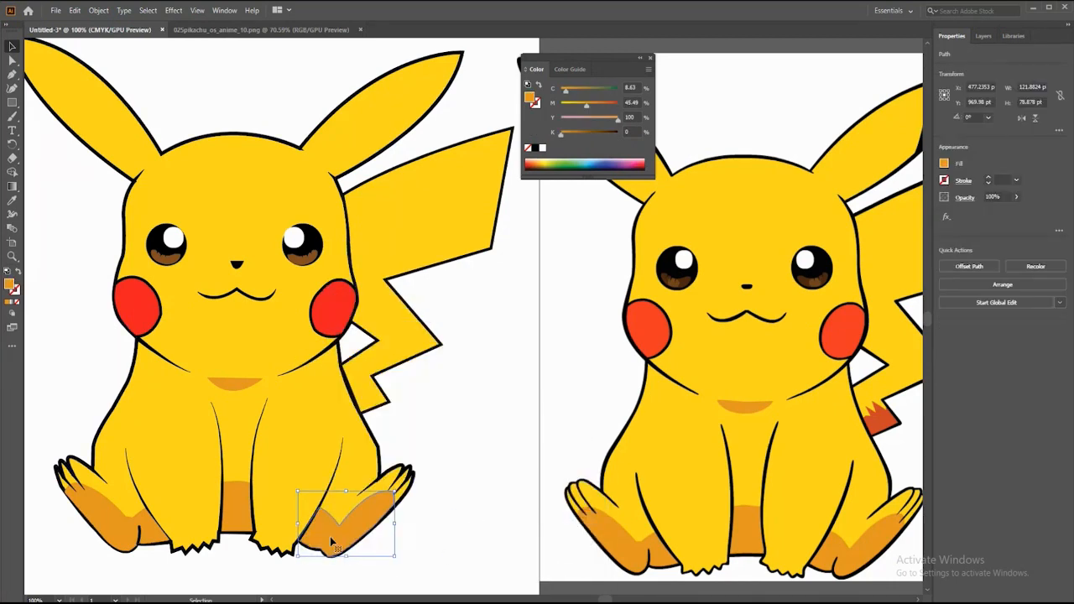
left_click(377, 567)
Readjust the right foot shading's stacking order in several passes to fit it with the surrounding black lines.
right_click(390, 504)
mouse_move(443, 439)
left_click(546, 467)
right_click(363, 510)
mouse_move(412, 453)
left_click(520, 465)
left_click(418, 519)
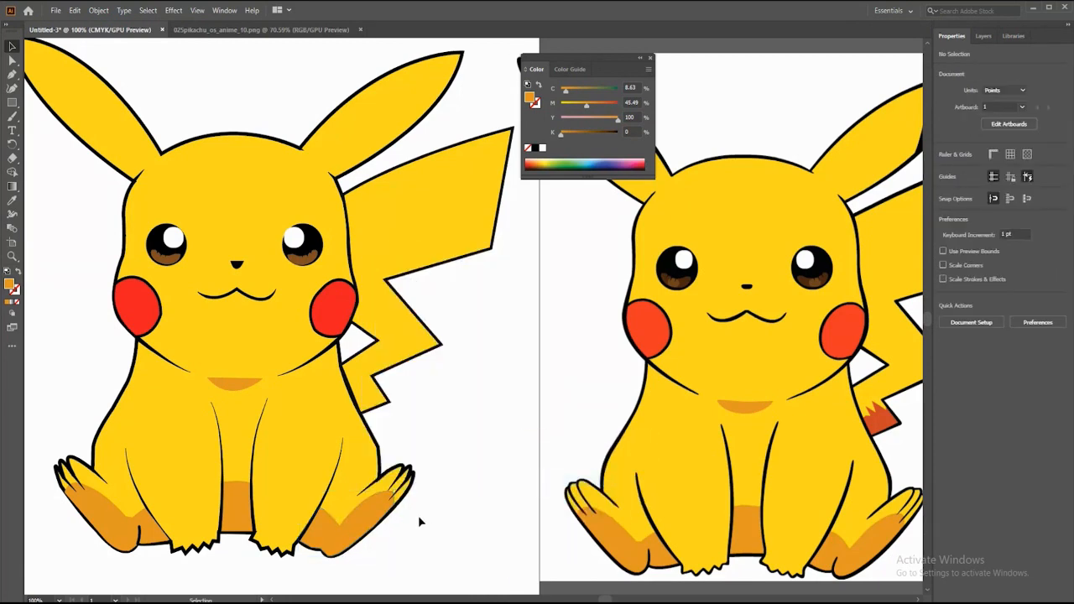
right_click(376, 520)
left_click(544, 480)
left_click(564, 463)
Draw a small orange ellipse about 10.35 by 8.56 pt over the brown area of the left eye.
scroll(399, 399, "up", 2)
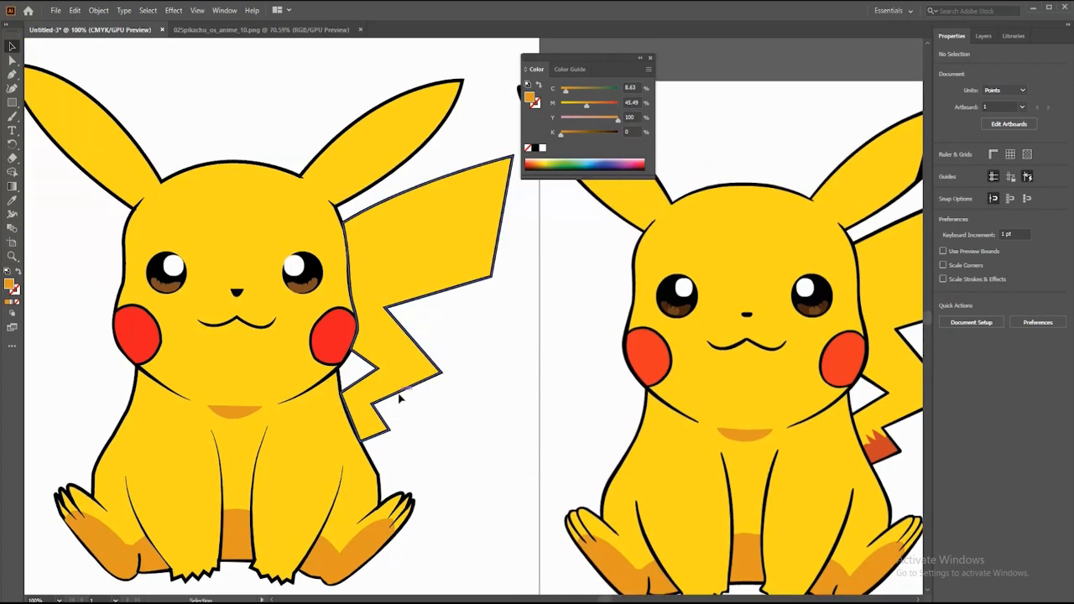
scroll(400, 400, "down", 2)
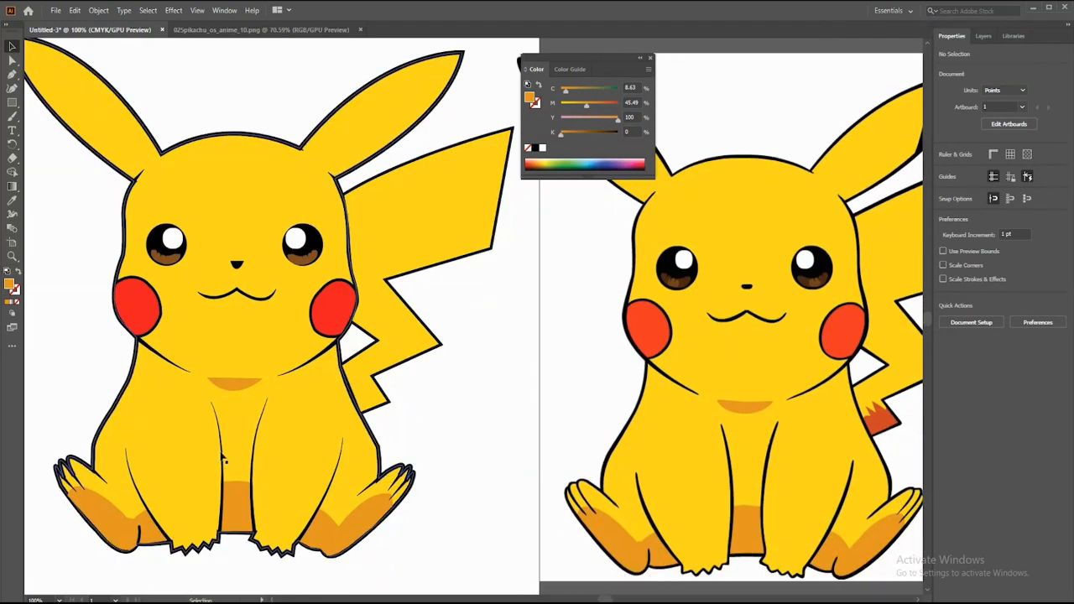
left_click(59, 601)
left_click(85, 367)
left_click(584, 599)
left_click(583, 599)
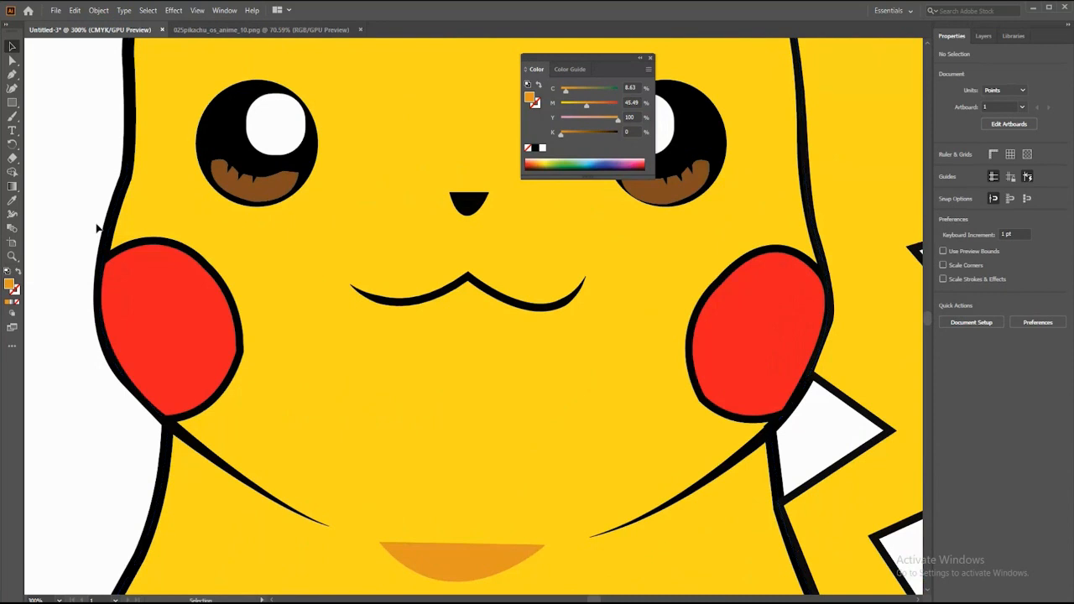
left_click_drag(11, 103, 51, 126)
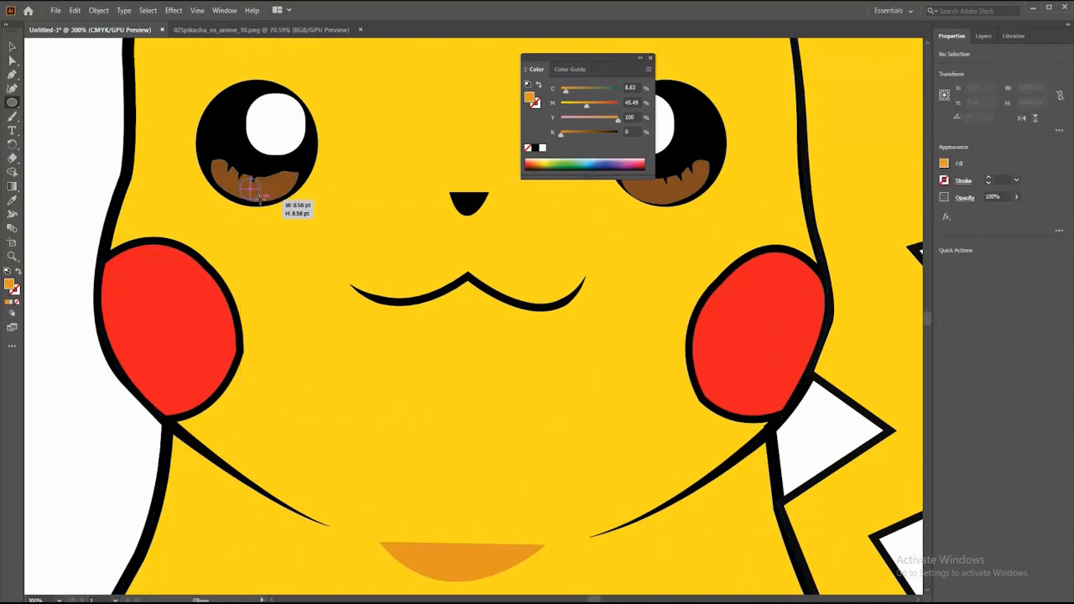
left_click_drag(260, 197, 260, 197)
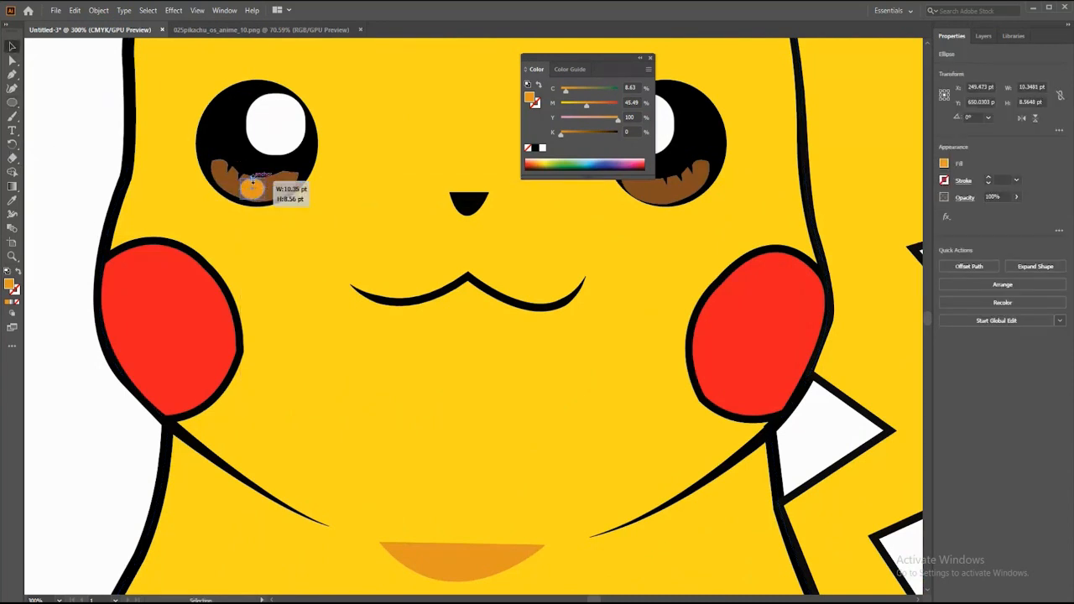
left_click_drag(248, 192, 249, 192)
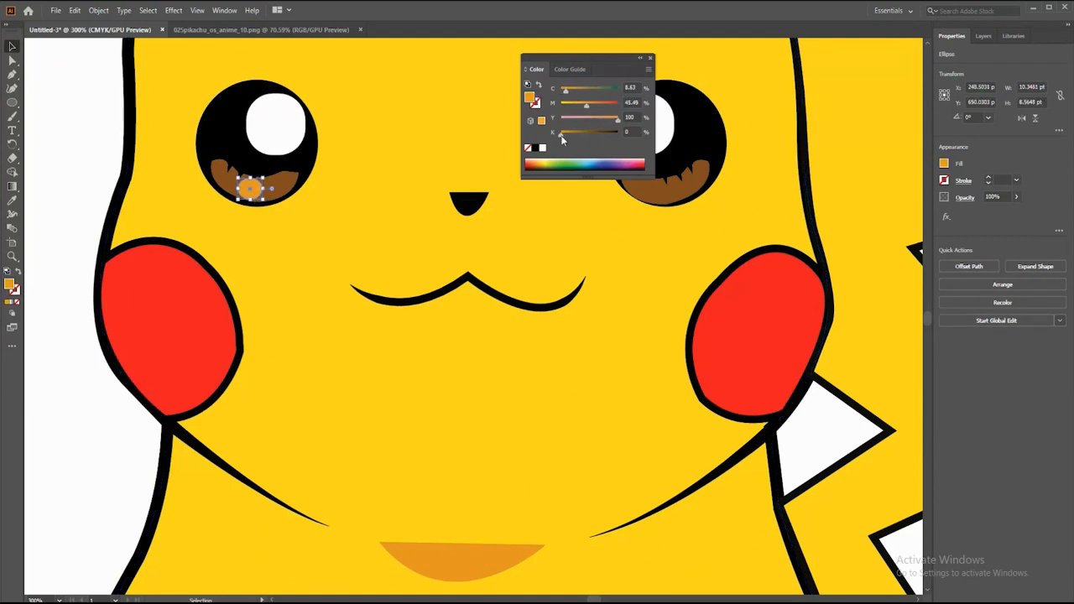
Recolor the left eye's small ellipse light brown and copy it onto the right eye's brown area.
left_click_drag(590, 139, 589, 134)
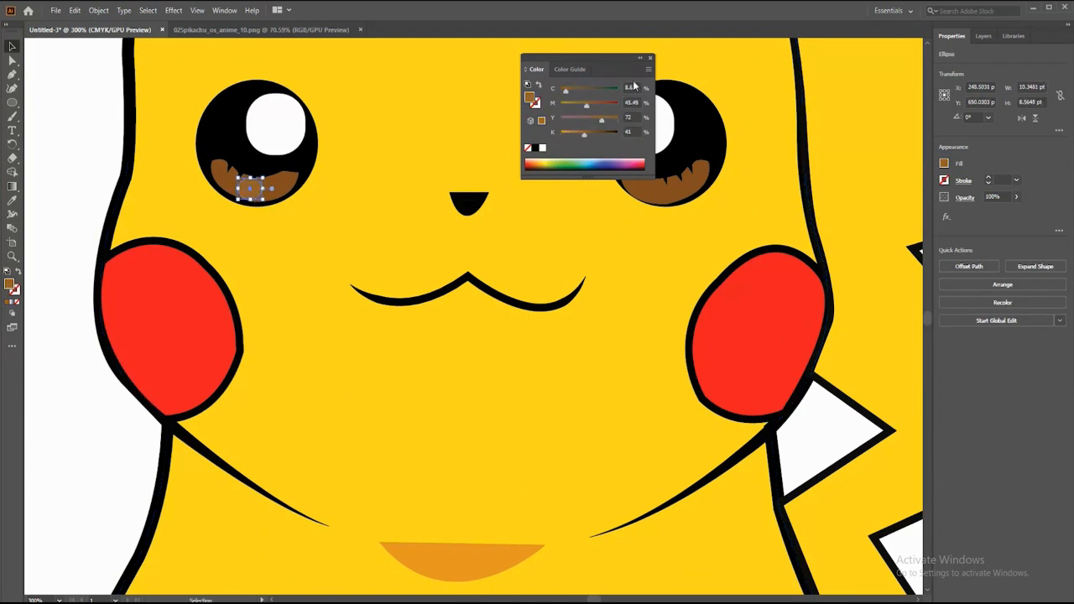
left_click(649, 57)
double_click(12, 284)
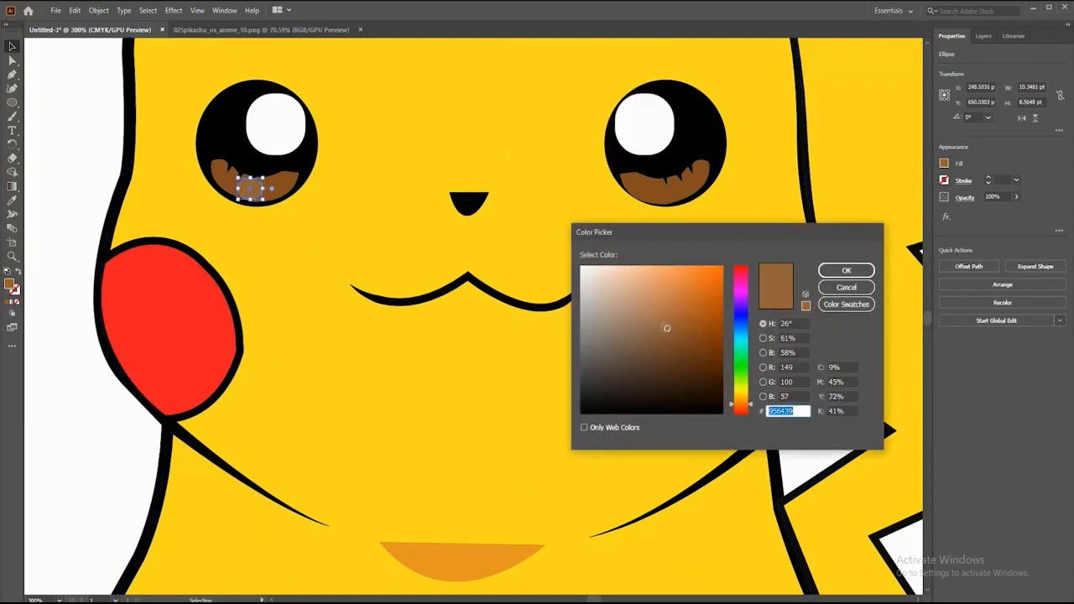
left_click(846, 270)
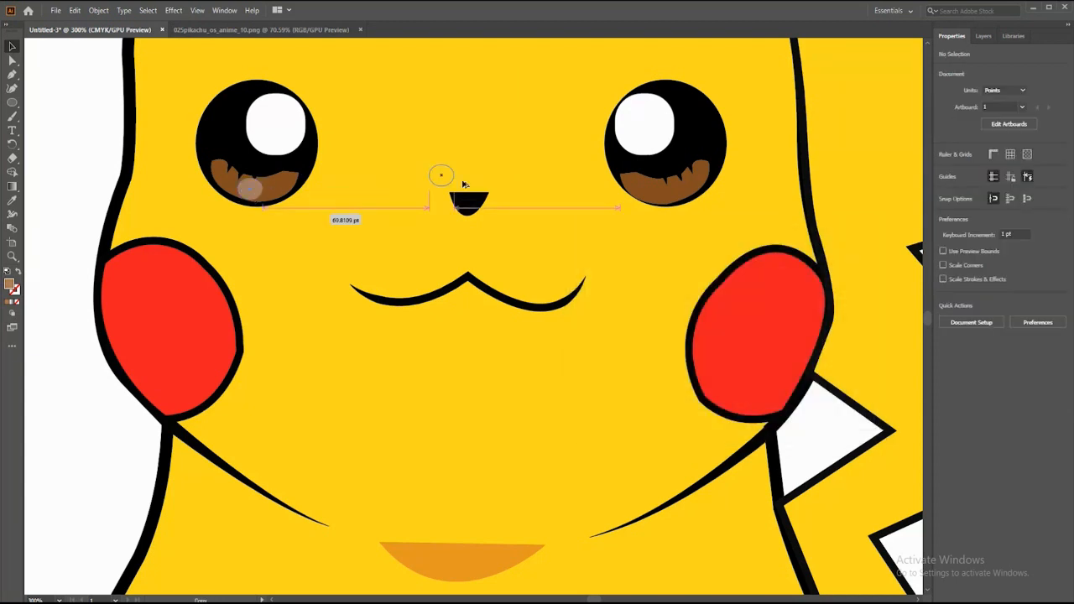
left_click_drag(462, 184, 681, 193)
Send the left eye's light brown ellipse backward in the stacking order.
right_click(671, 193)
mouse_move(721, 387)
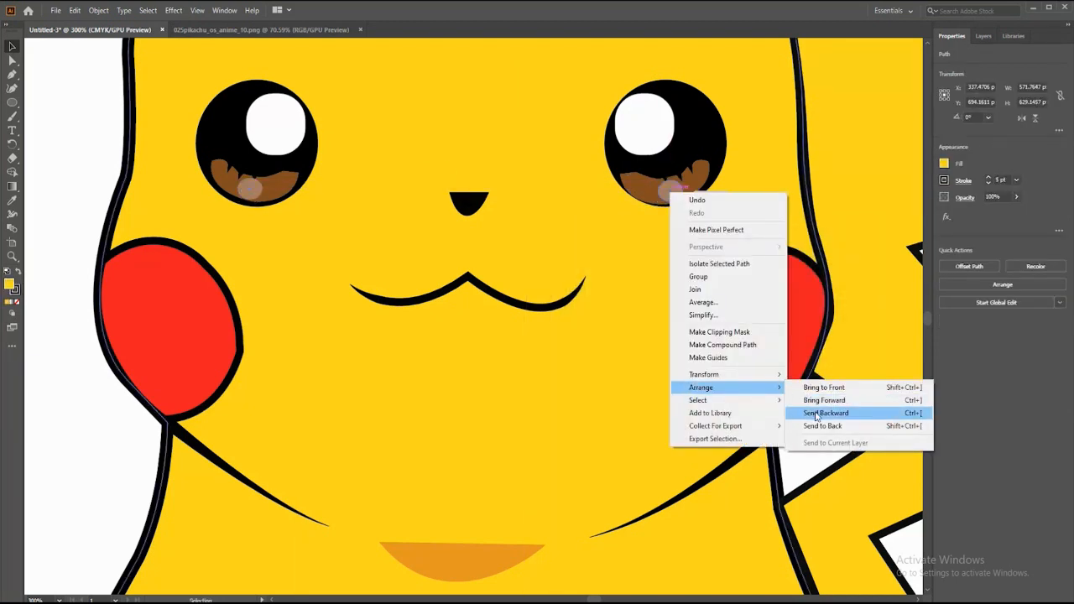
left_click(816, 413)
right_click(252, 190)
mouse_move(307, 387)
left_click(399, 412)
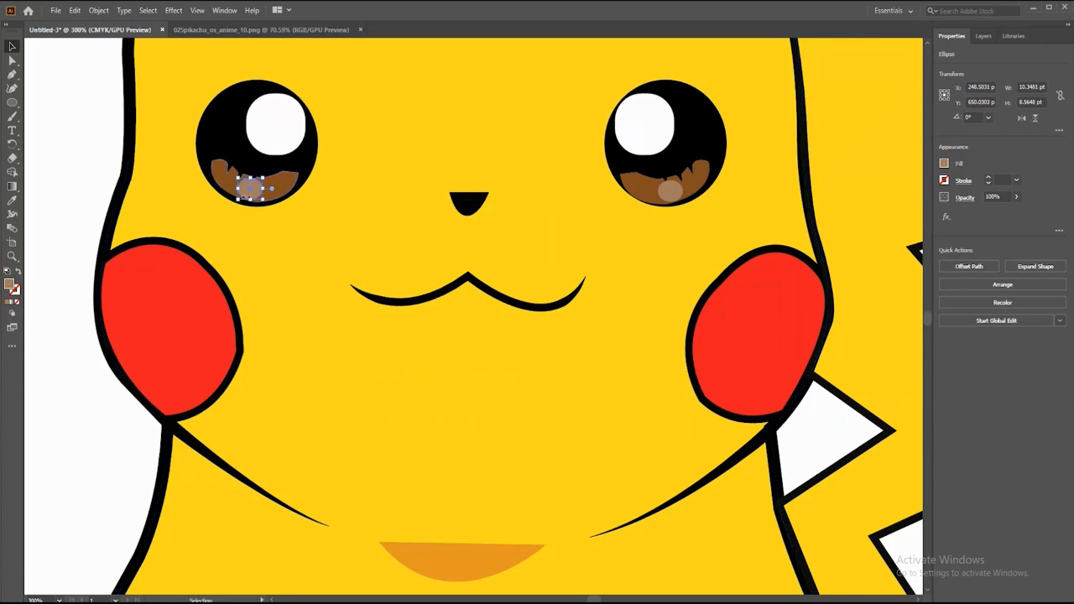
right_click(256, 192)
left_click(426, 413)
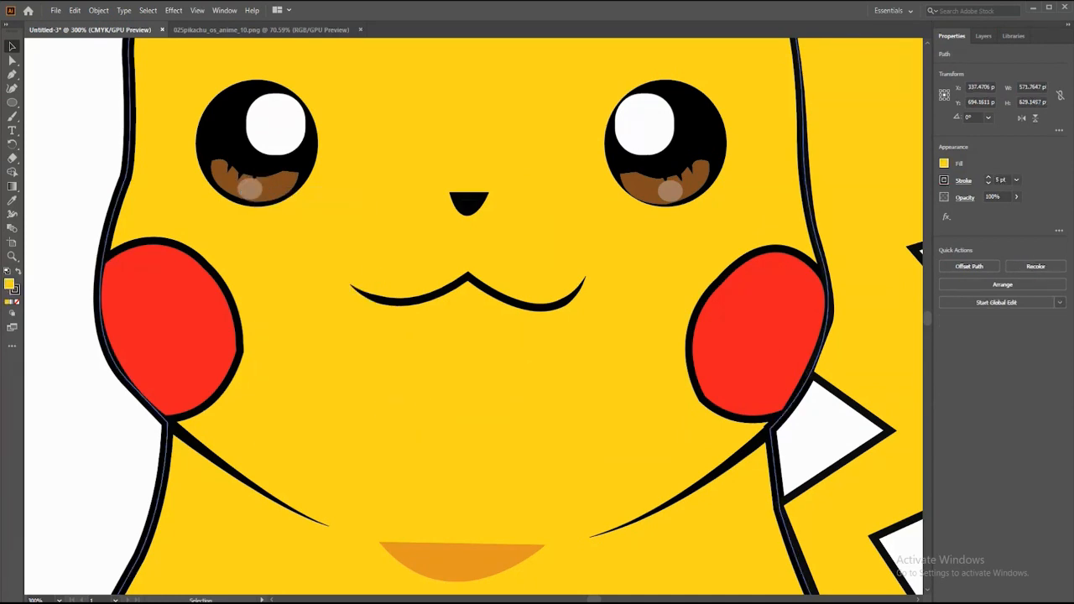
Trace the dark tips of both ears over the reference image as closed shapes filled with black.
left_click(59, 600)
left_click(74, 496)
left_click(59, 601)
left_click(76, 471)
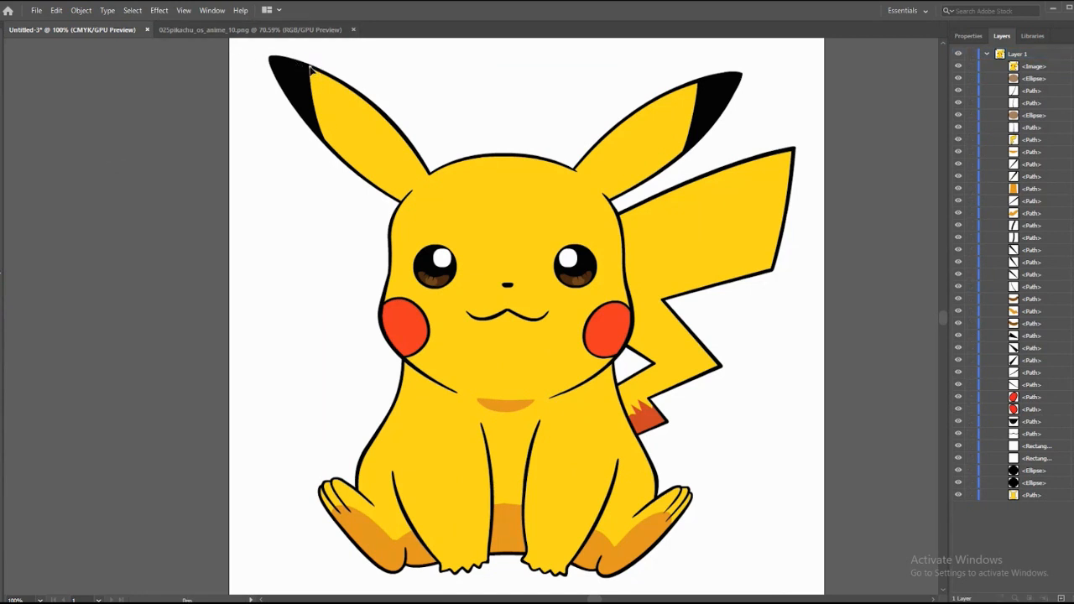
left_click(309, 67)
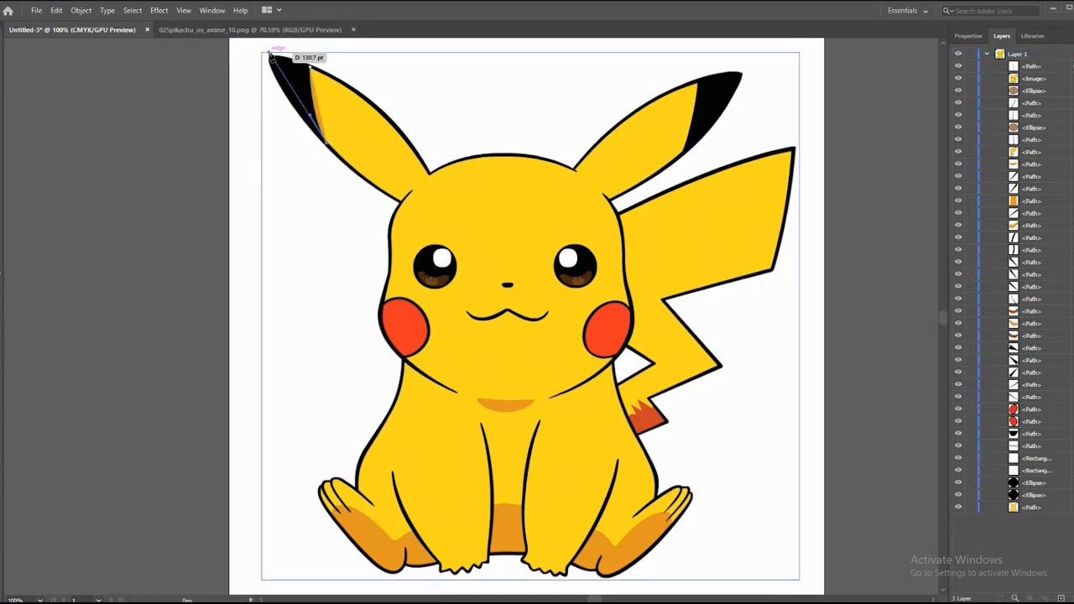
left_click_drag(270, 57, 242, 100)
left_click_drag(258, 169, 264, 173)
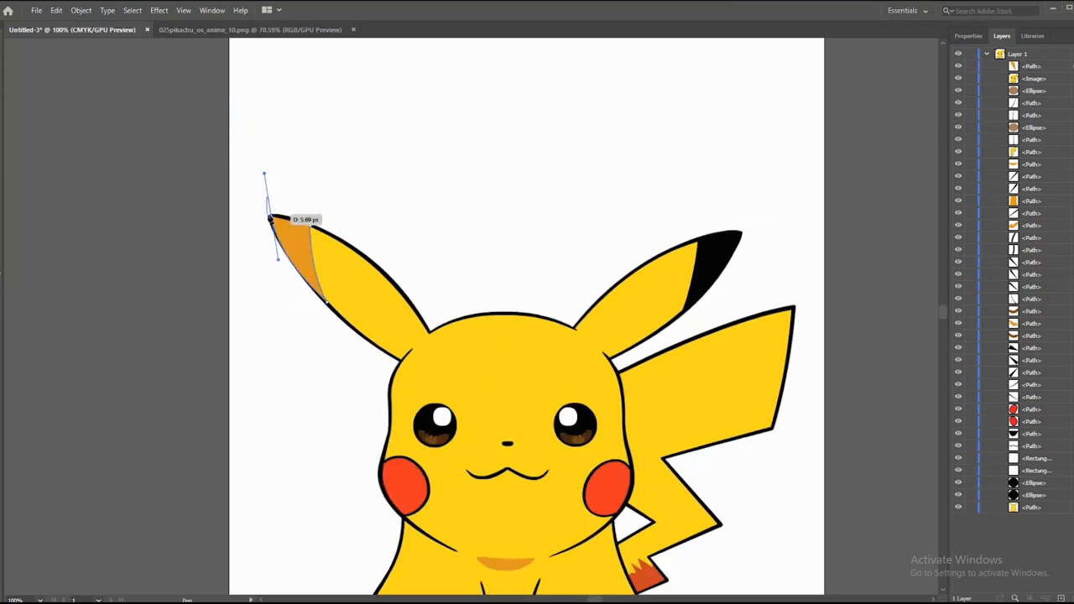
left_click(315, 233)
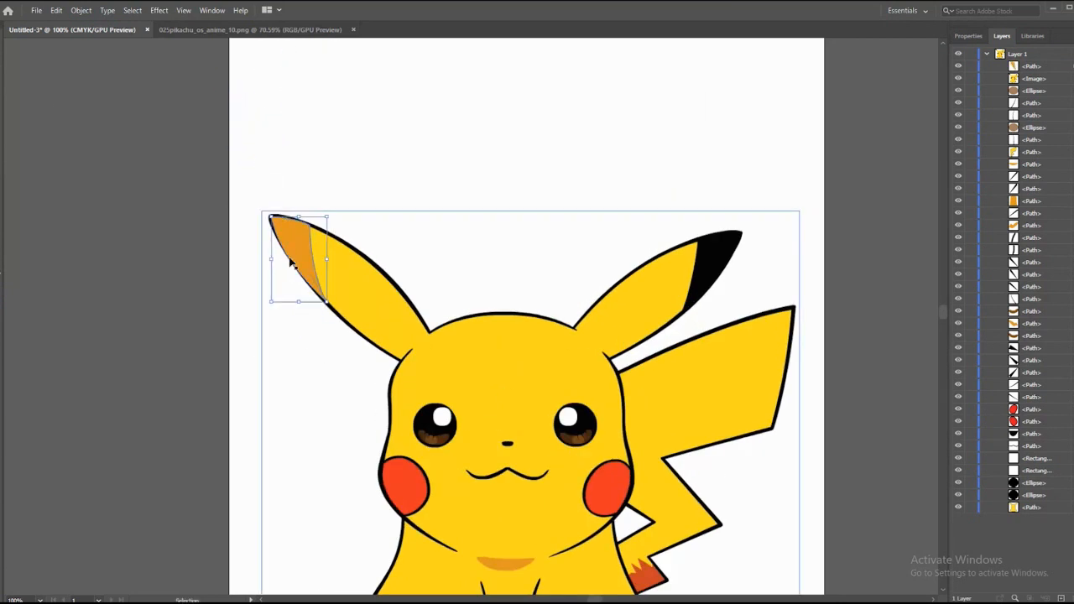
key("Return")
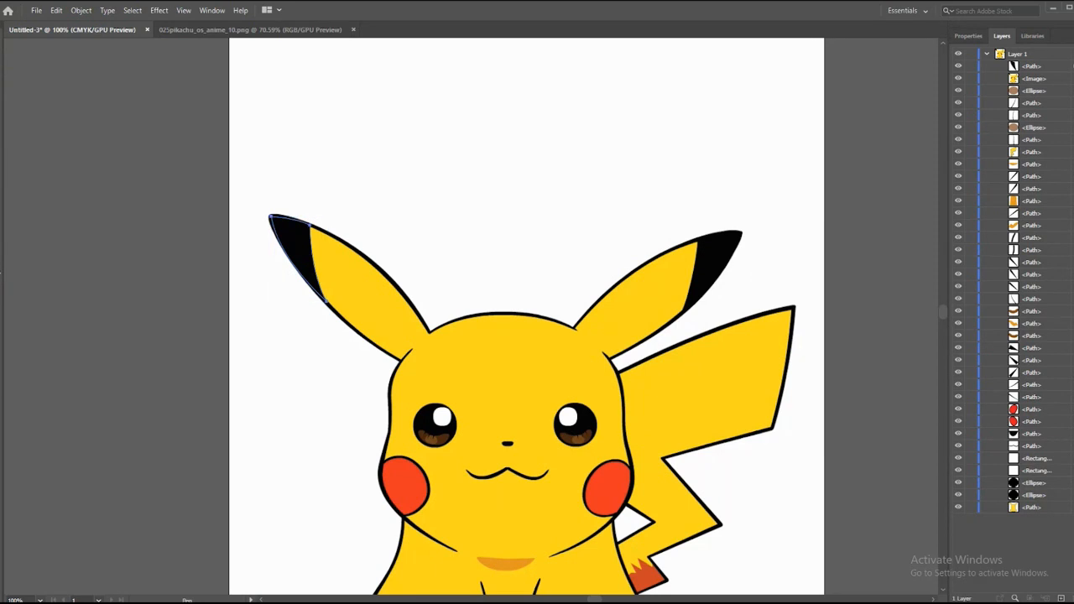
left_click(698, 240)
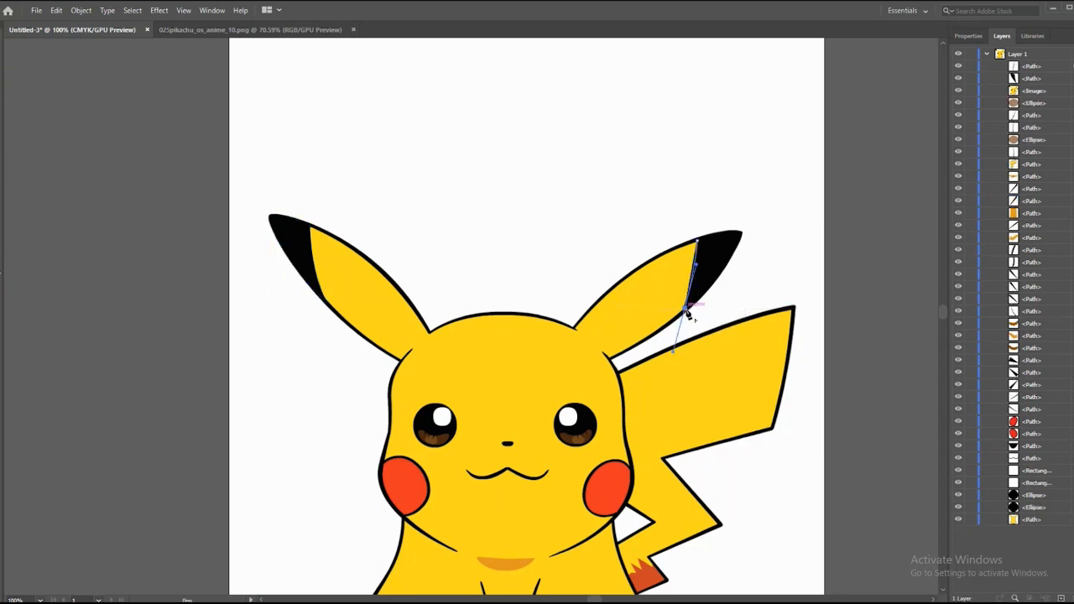
left_click(687, 311)
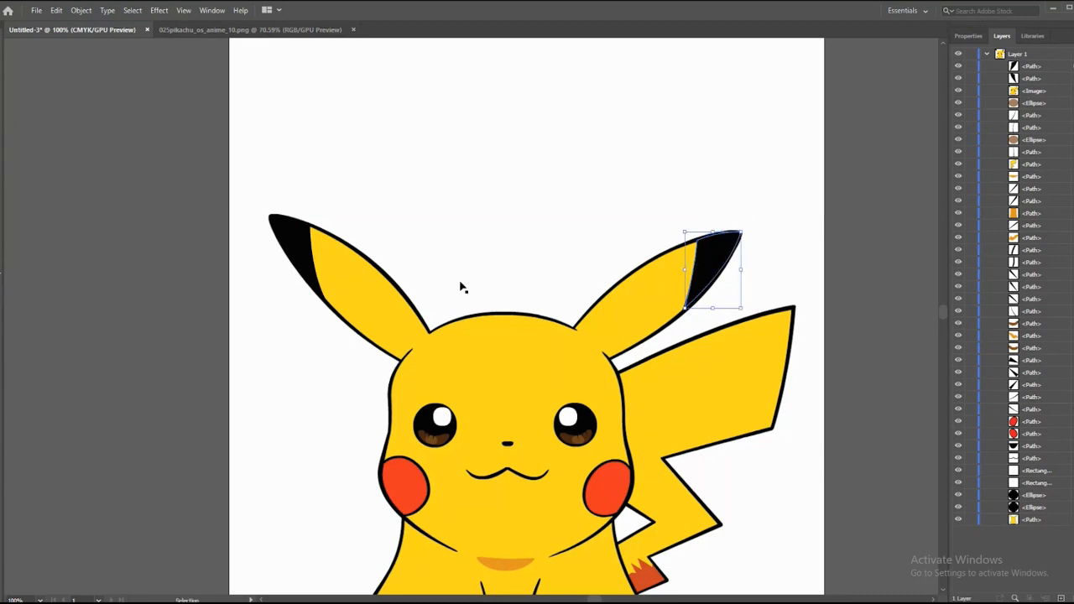
Trace the jagged reddish patch at the tail's base as a closed zigzag shape over the reference image.
scroll(460, 287, "down", 5)
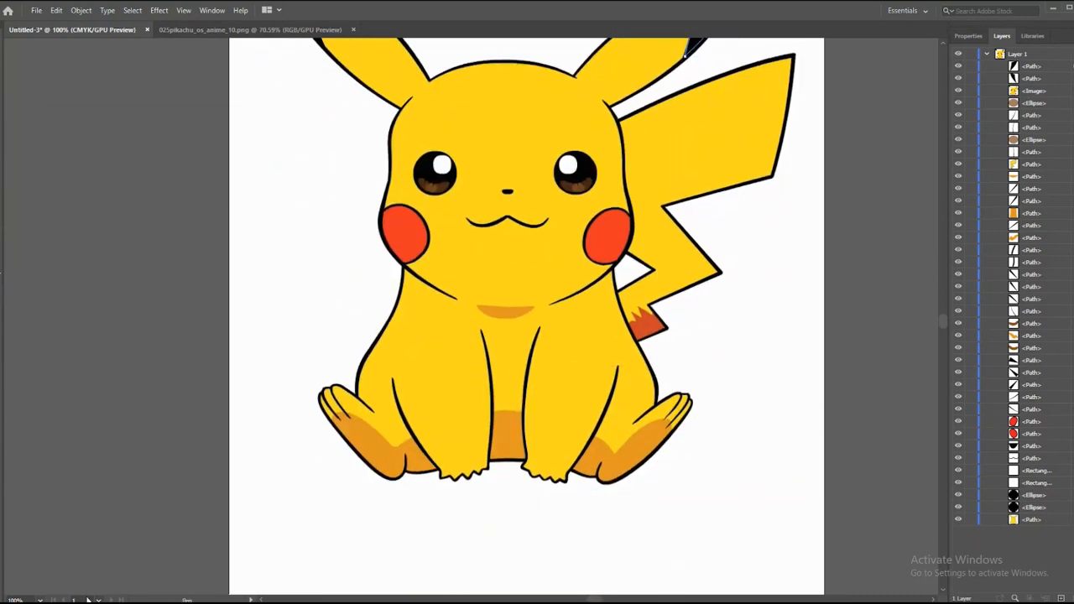
left_click(39, 601)
left_click(70, 407)
left_click(265, 440)
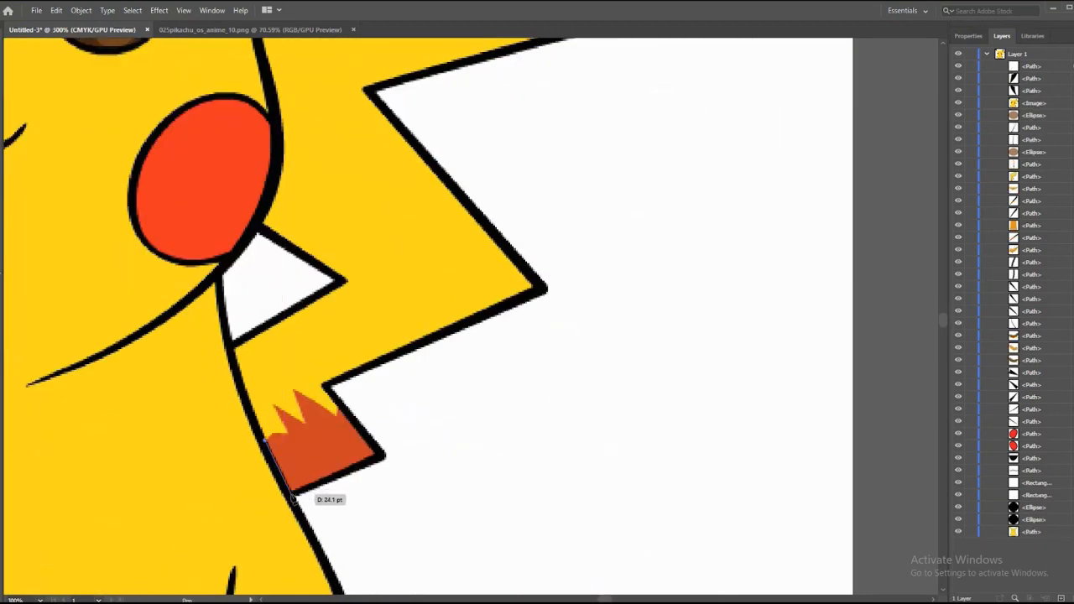
left_click(379, 457)
left_click(337, 402)
left_click(307, 426)
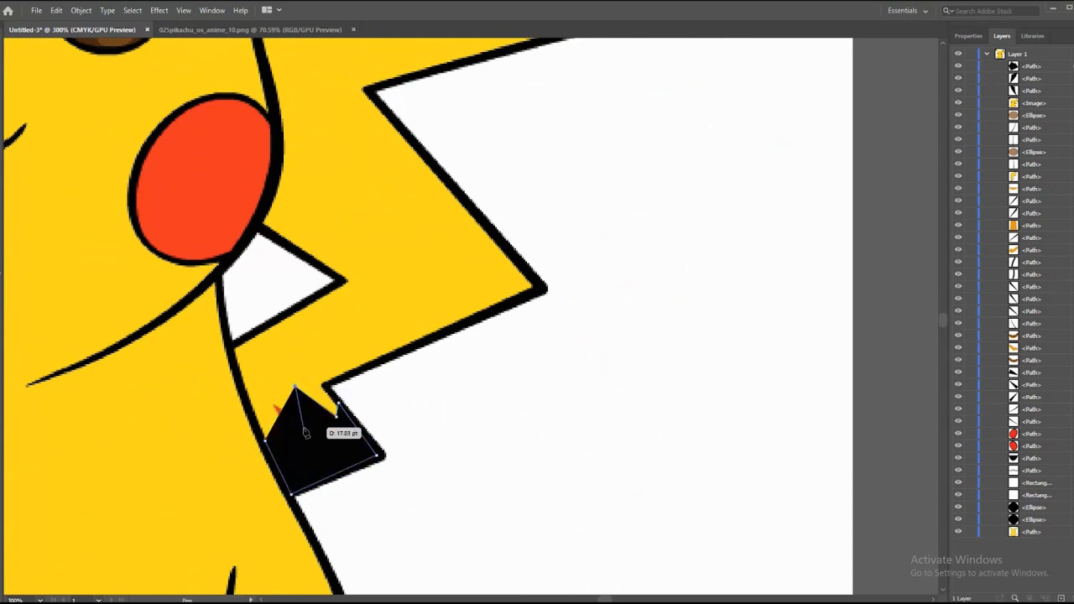
left_click(297, 389)
left_click(284, 431)
left_click(274, 401)
left_click(267, 439)
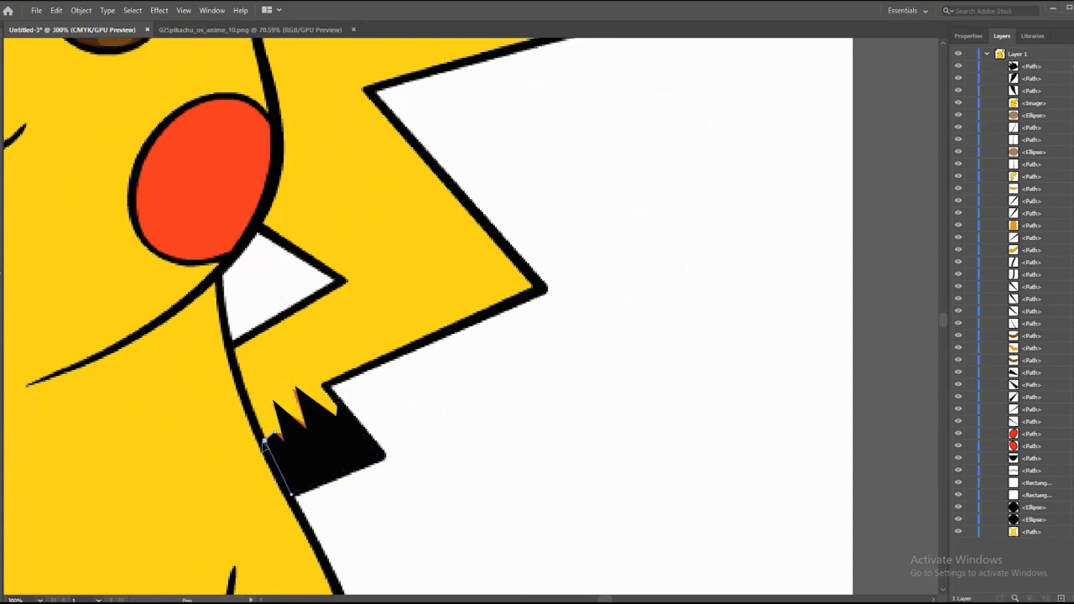
key("v")
Move the reference image off the artboard so that it sits beside the vector drawing.
left_click_drag(605, 600, 597, 599)
left_click(959, 54)
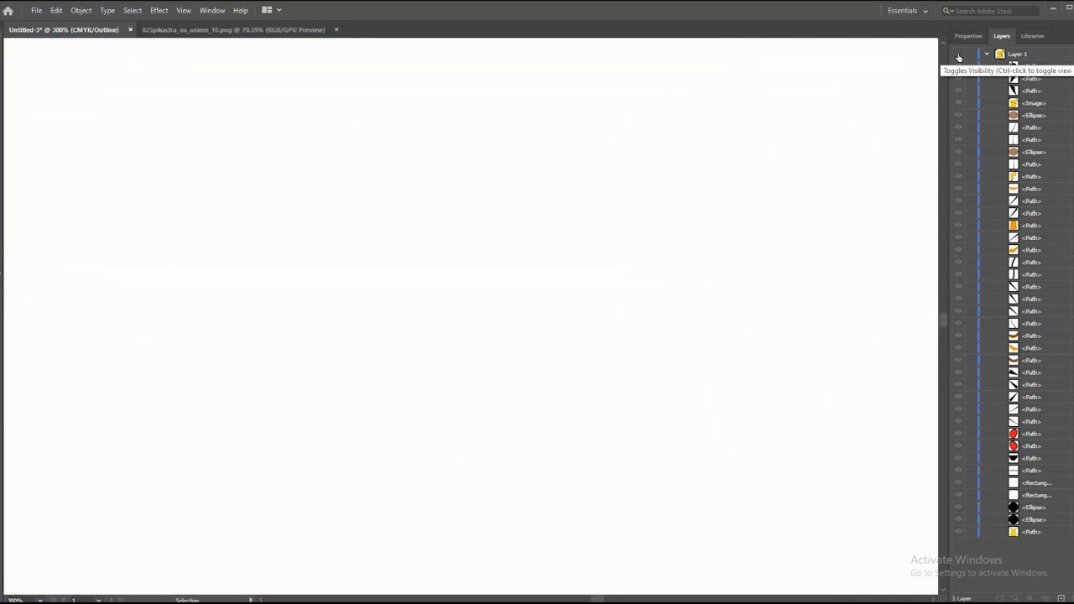
left_click(959, 55)
left_click(39, 599)
left_click(44, 578)
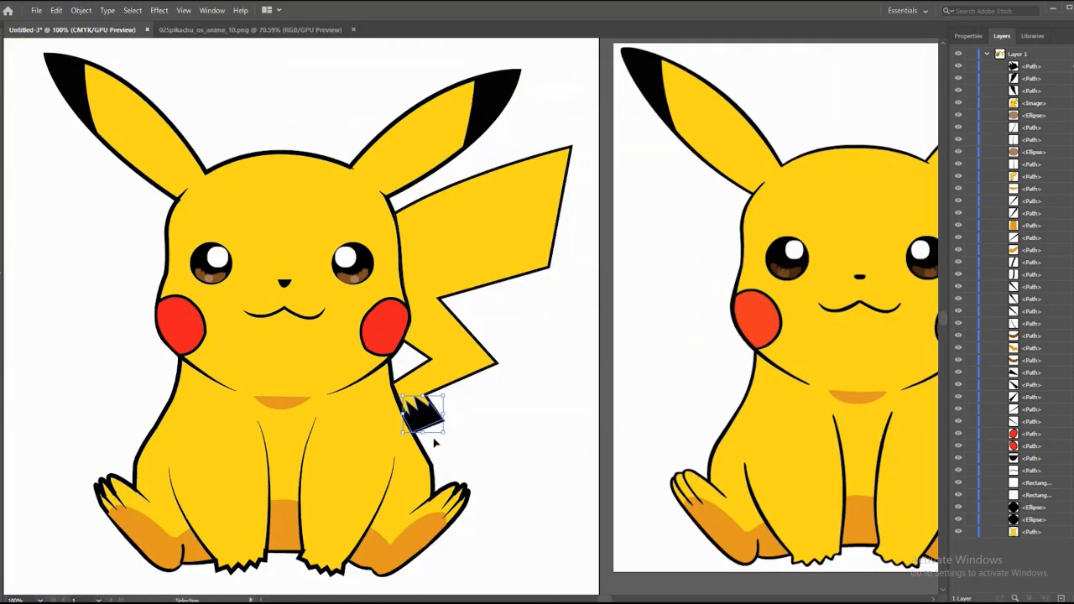
Fill the jagged patch at the tail's base with bright red.
left_click(435, 437)
left_click(425, 418)
double_click(1, 360)
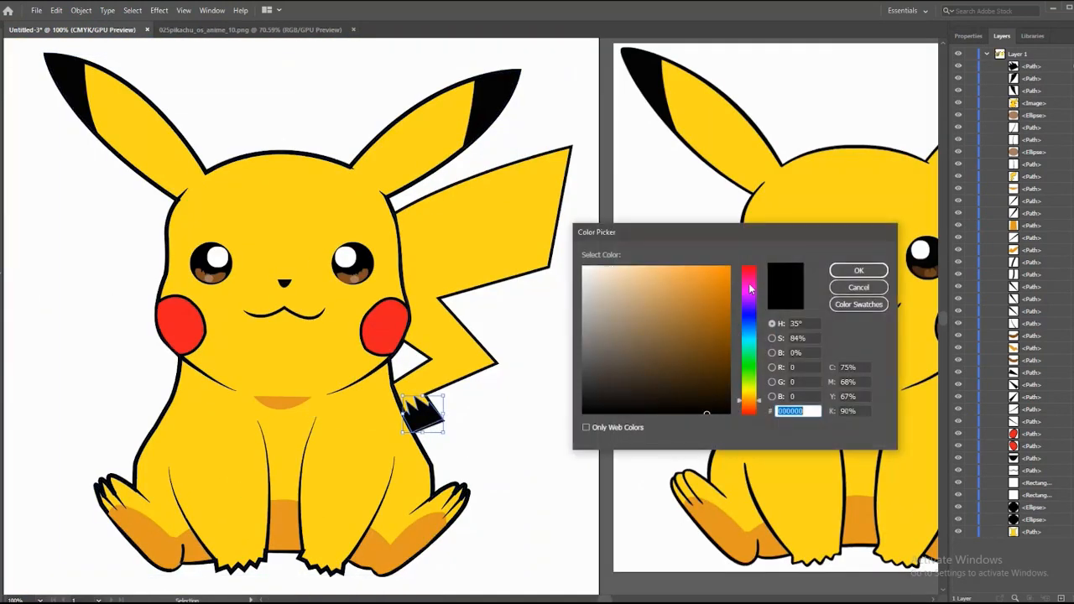
left_click(750, 285)
left_click(729, 268)
left_click(859, 270)
Send the red tail patch backward three levels in the stacking order.
right_click(433, 425)
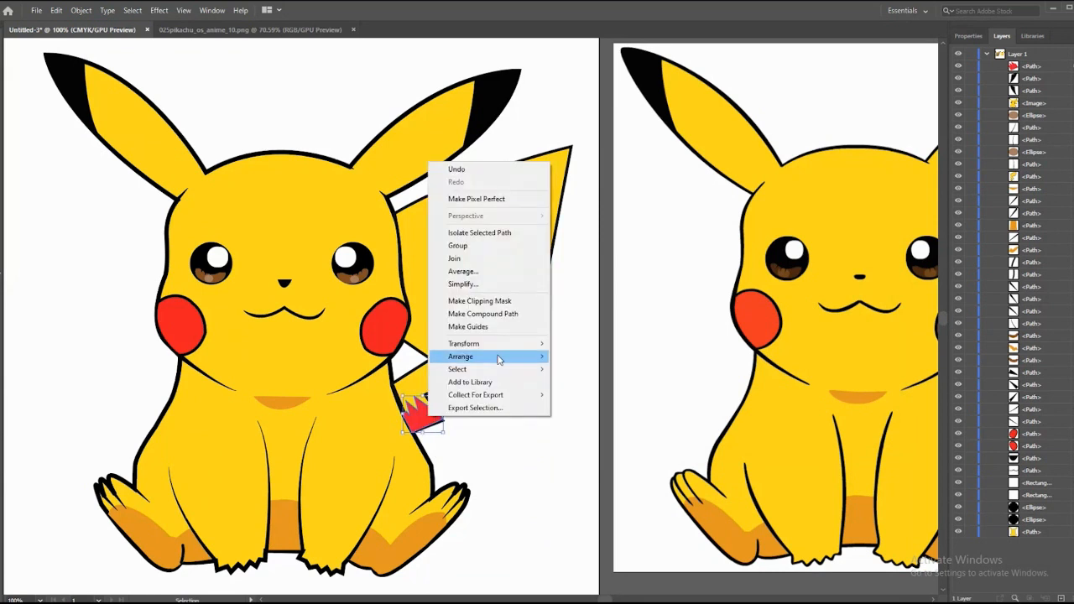
mouse_move(458, 358)
left_click(579, 394)
right_click(427, 422)
left_click(579, 393)
right_click(427, 424)
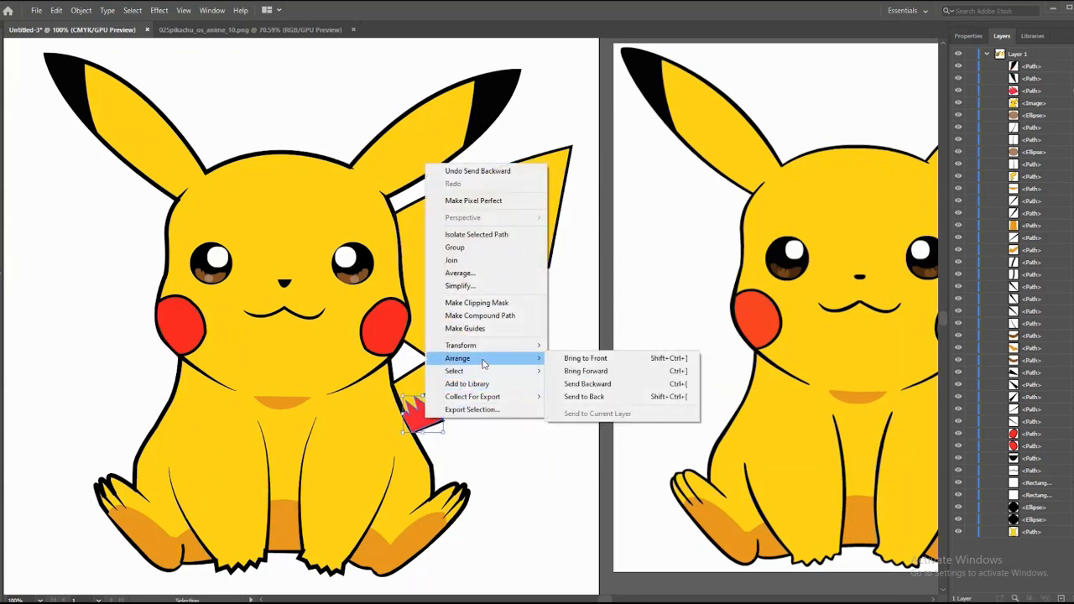
left_click(588, 385)
Try to bring the whole tail shape to the front of the stacking order.
right_click(452, 386)
mouse_move(533, 325)
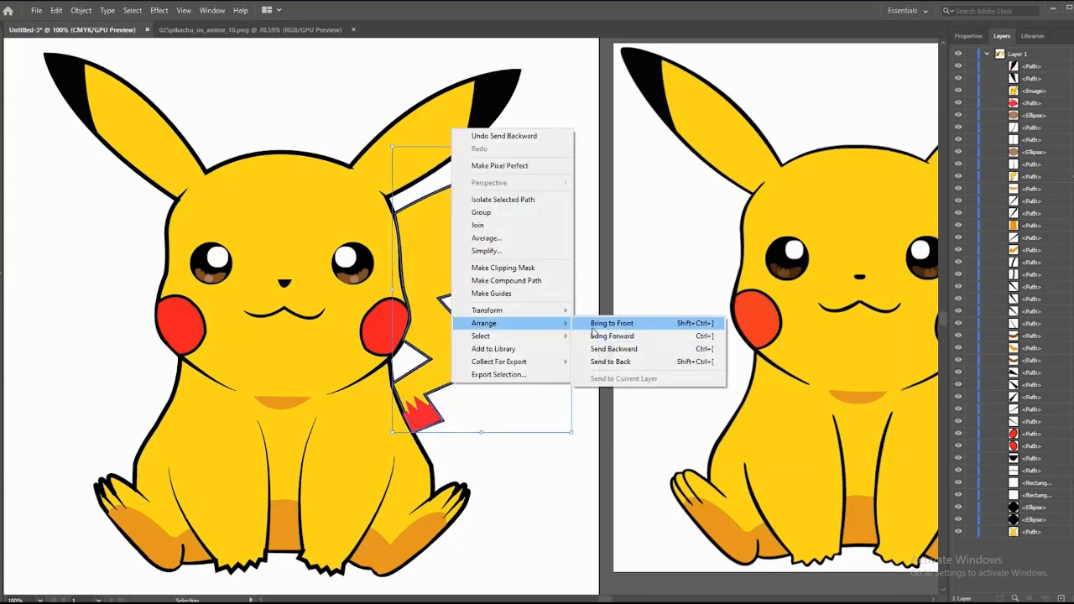
left_click(611, 323)
Refit the red patch inside the tail's black outline and place it at the front of the stacking order.
left_click(418, 430)
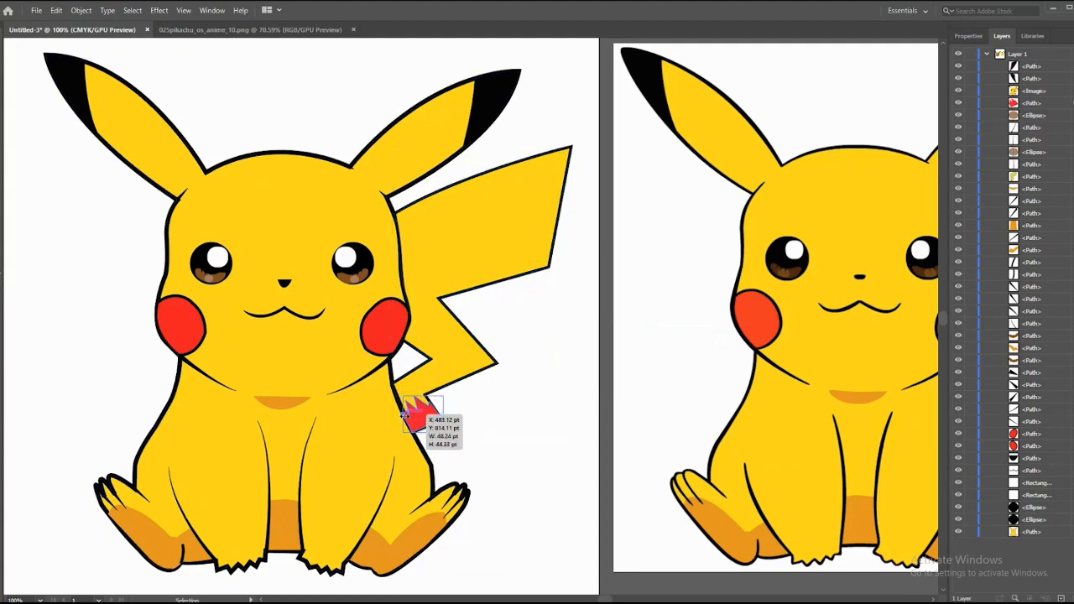
left_click(475, 430)
left_click_drag(403, 411, 438, 425)
Recolor the brown lower areas of the eyes dark brown #5B2A06.
key("ctrl+=")
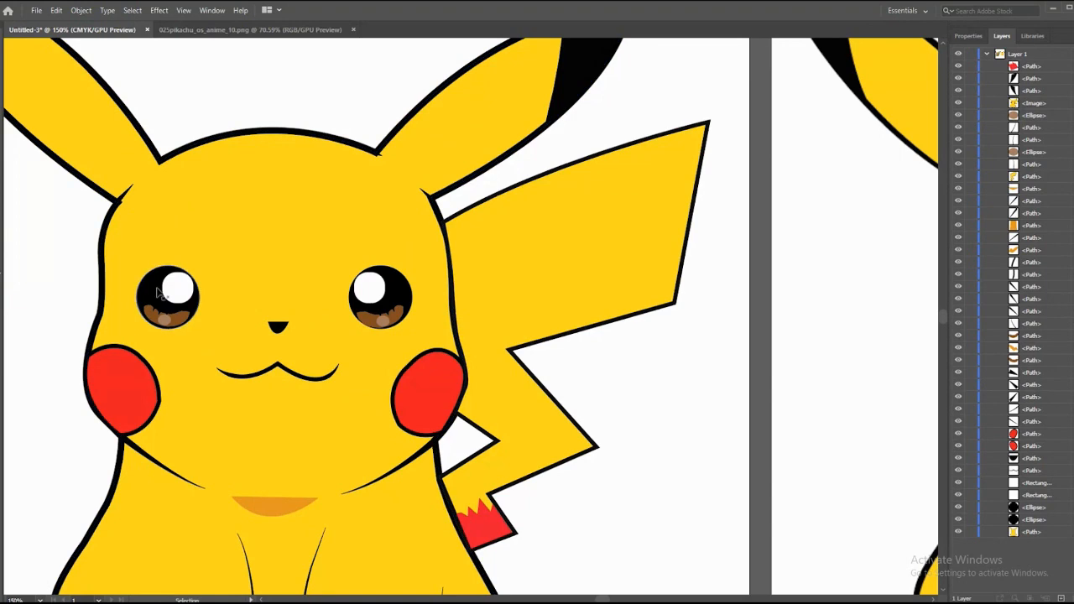
double_click(2, 311)
left_click_drag(656, 338, 719, 347)
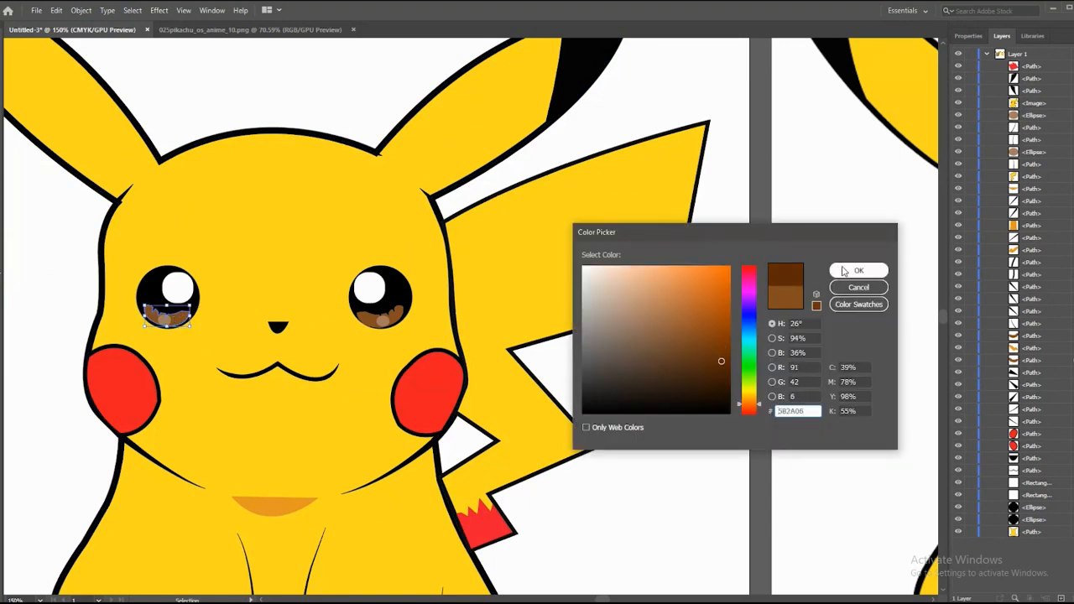
left_click(845, 270)
Recolor the small light ellipses in both eyes with a darker brown that blends with the surrounding area.
left_click_drag(369, 324, 326, 317)
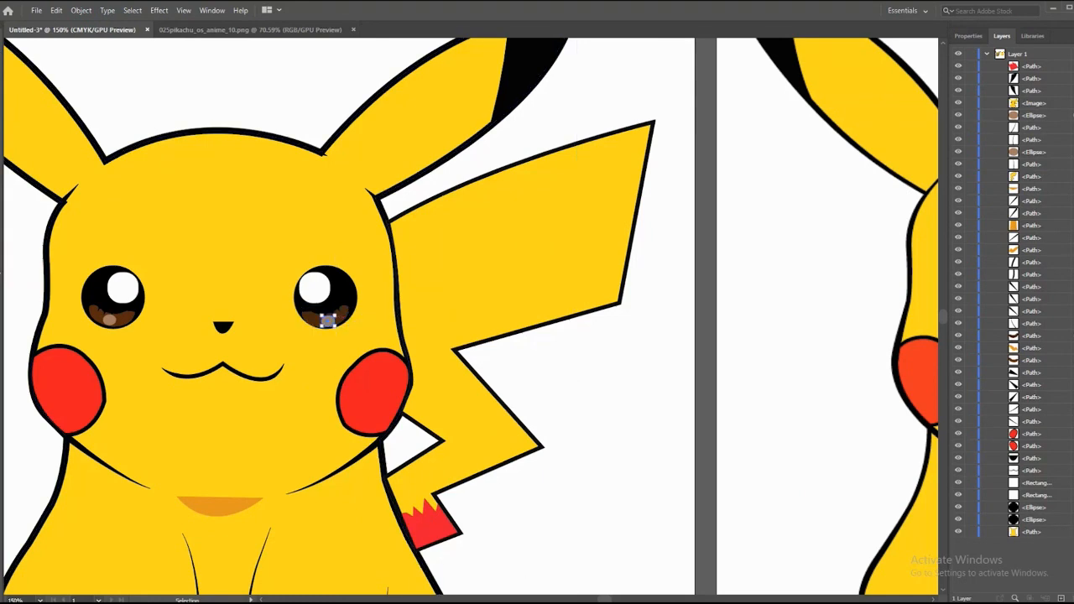
scroll(326, 327, "right", 5)
scroll(326, 328, "left", 6)
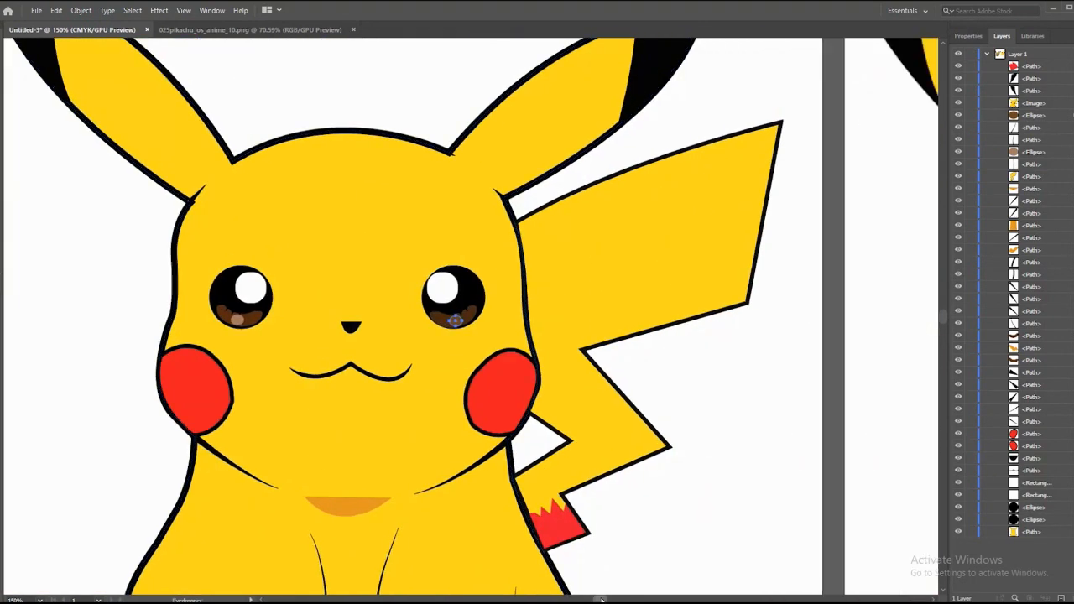
left_click(240, 317)
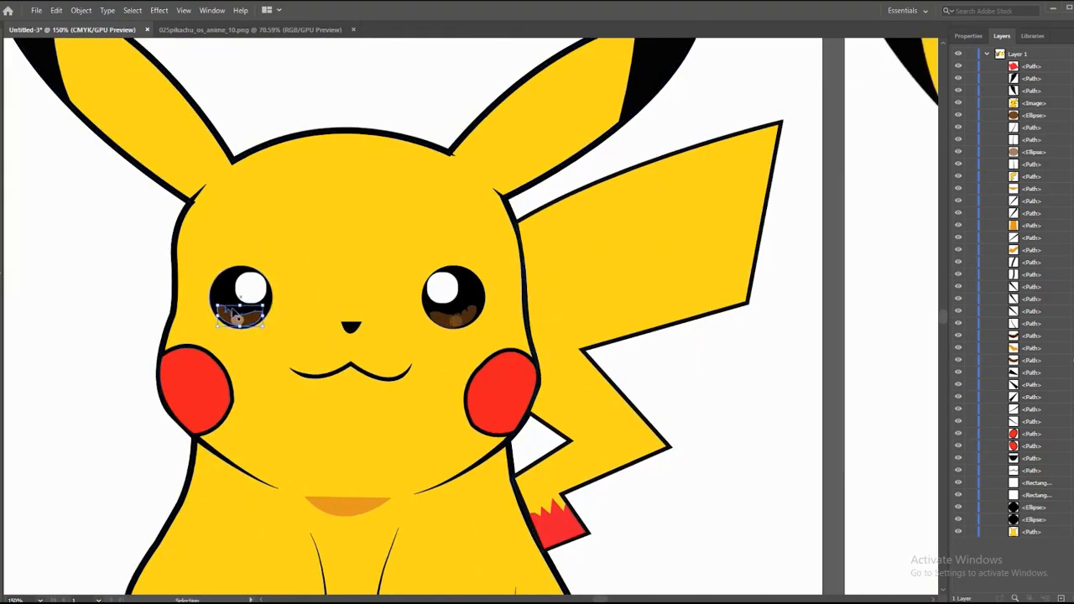
left_click_drag(239, 317, 237, 318)
Delete the reference image beside the artboard, leaving only the vector drawing.
left_click(40, 600)
left_click(59, 460)
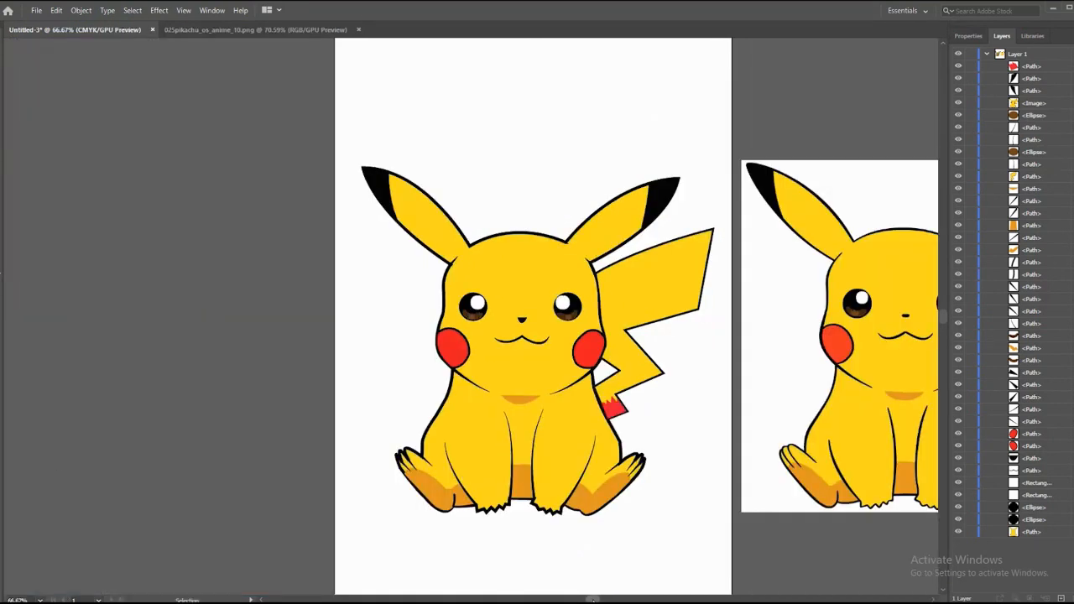
scroll(733, 408, "right", 5)
left_click(607, 336)
key("Delete")
scroll(607, 335, "left", 4)
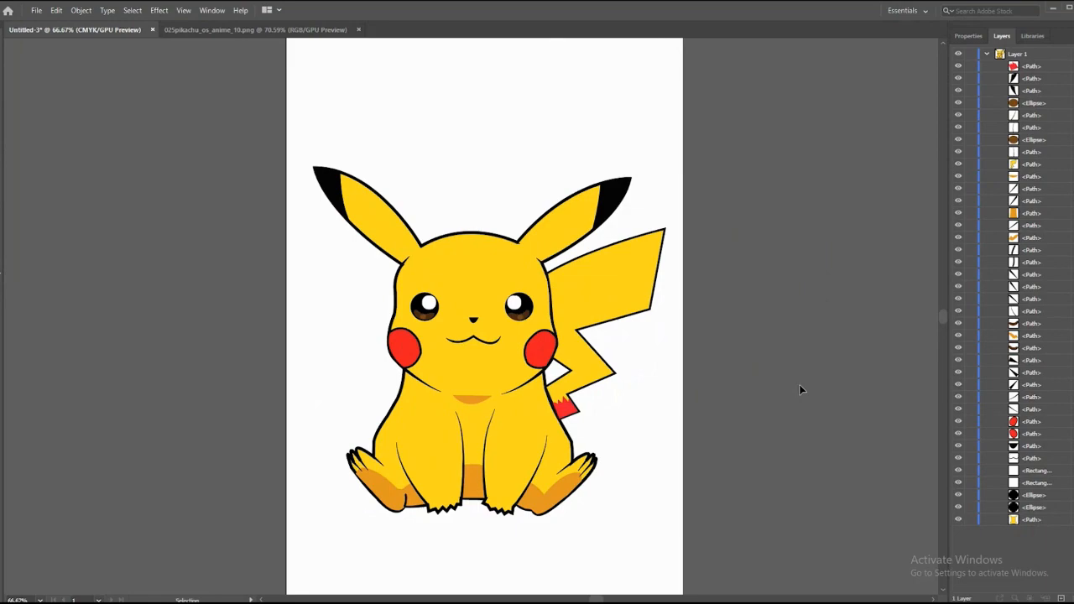